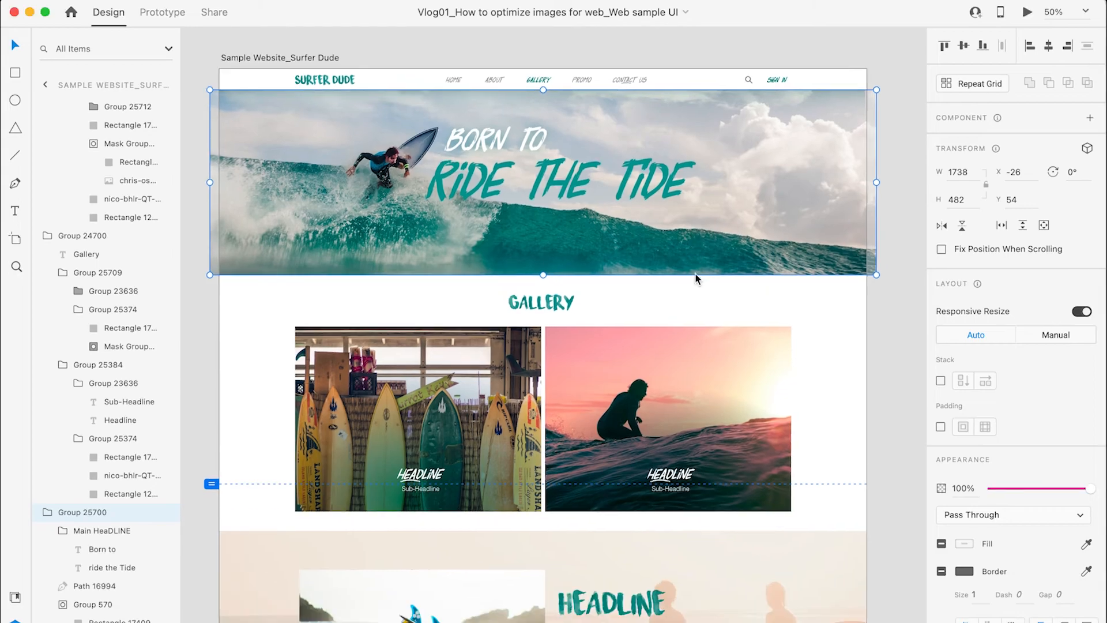
Preview the Surfer Dude web page and examine its hero banner, first gallery and headline section
{"action": "key", "text": "super+Return"}
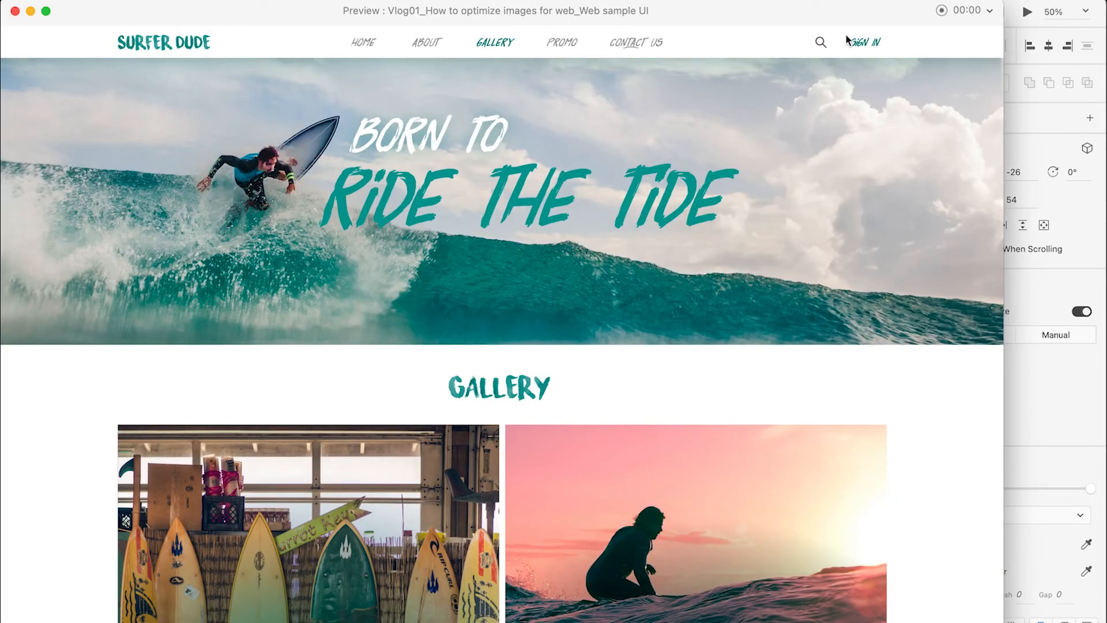
{"action": "left_click_drag", "start_coordinate": [847, 15], "coordinate": [907, 19]}
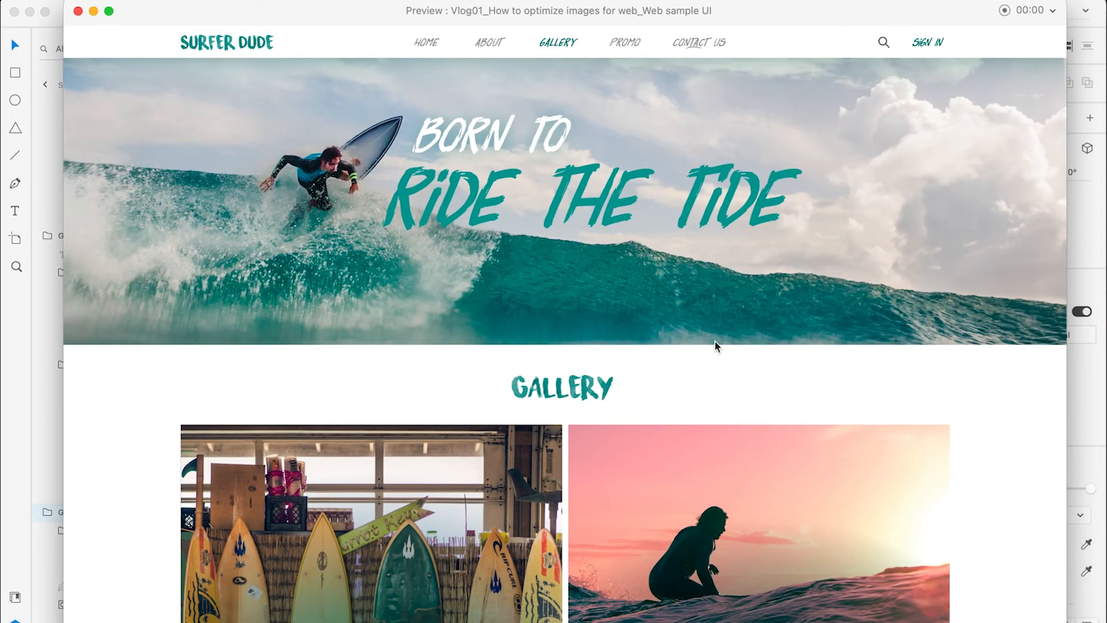
{"action": "scroll", "coordinate": [716, 342], "scroll_direction": "down", "scroll_amount": 2}
{"action": "scroll", "coordinate": [715, 343], "scroll_direction": "down", "scroll_amount": 10}
{"action": "scroll", "coordinate": [716, 343], "scroll_direction": "up", "scroll_amount": 8}
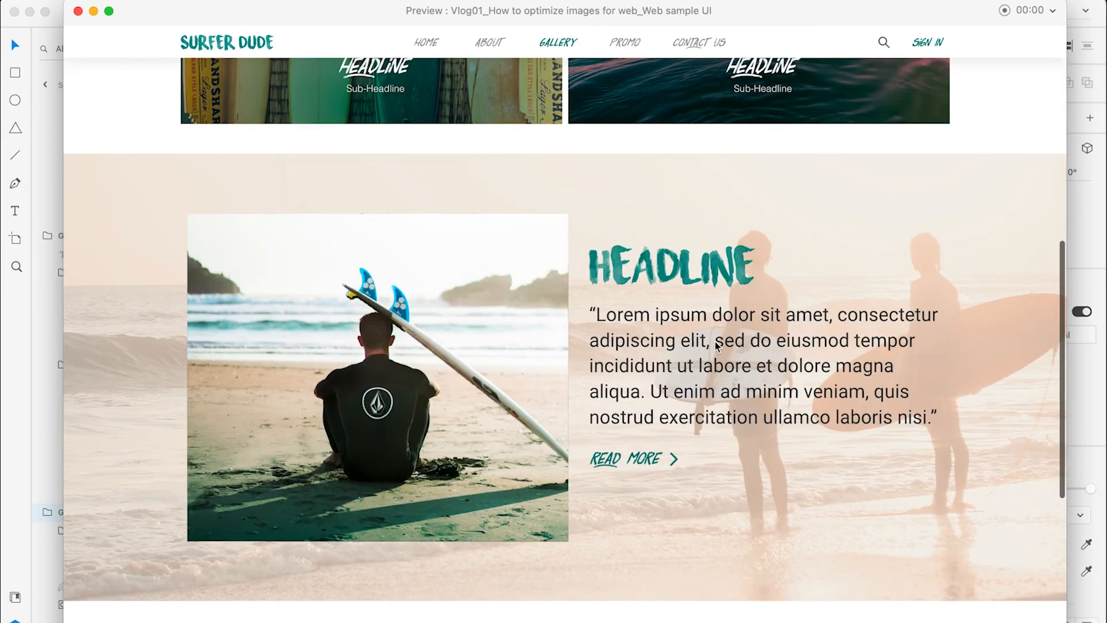
{"action": "scroll", "coordinate": [715, 342], "scroll_direction": "up", "scroll_amount": 5}
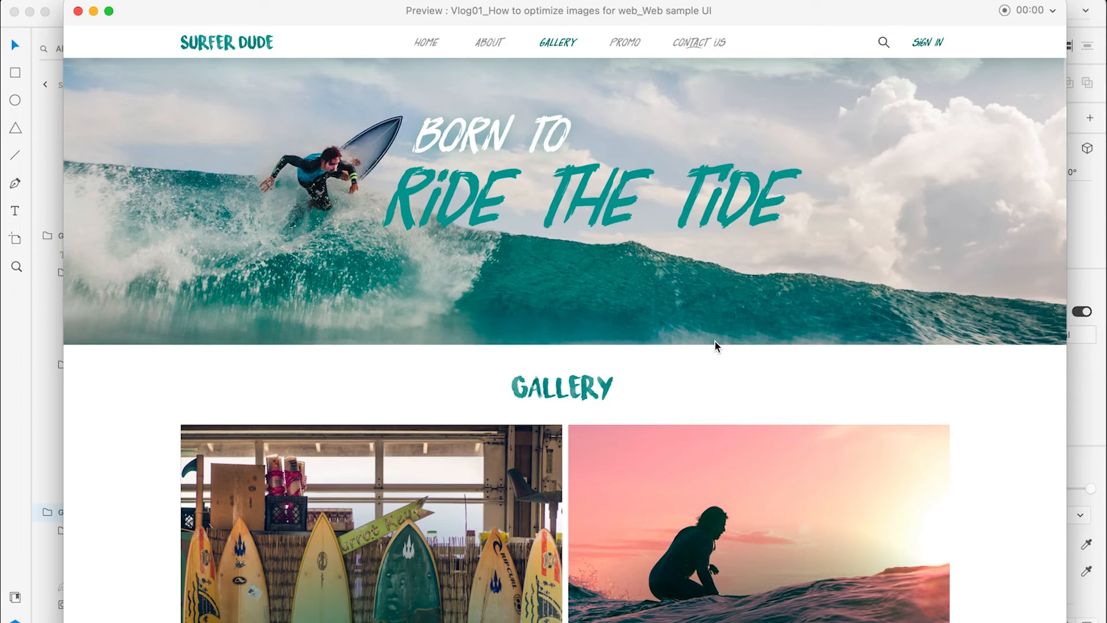
{"action": "scroll", "coordinate": [715, 341], "scroll_direction": "down", "scroll_amount": 3}
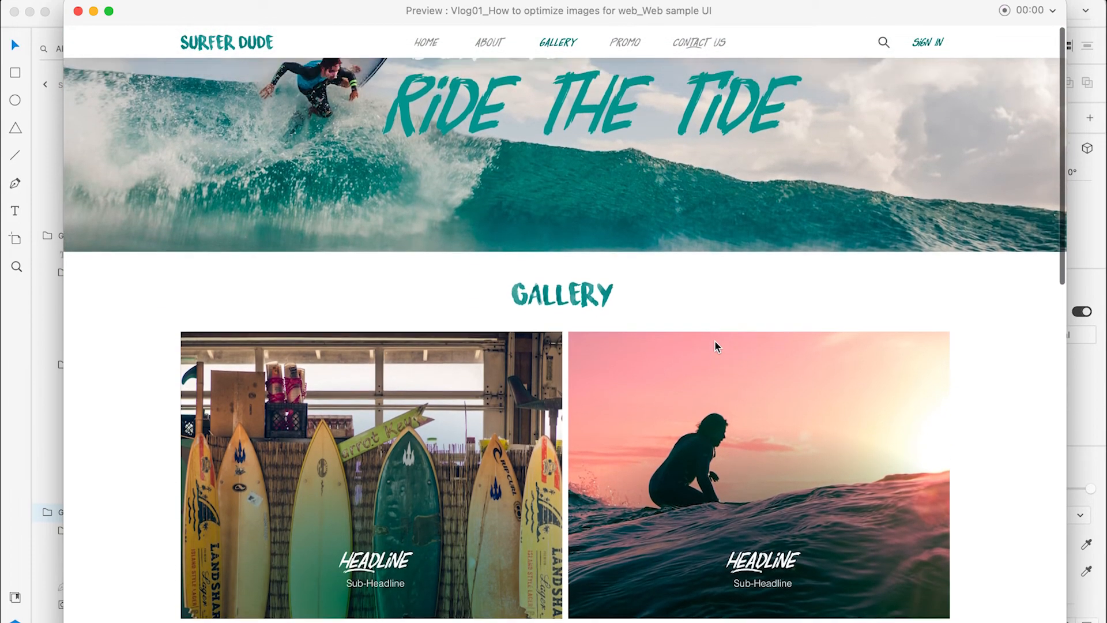
{"action": "scroll", "coordinate": [715, 342], "scroll_direction": "up", "scroll_amount": 3}
{"action": "scroll", "coordinate": [715, 344], "scroll_direction": "down", "scroll_amount": 2}
{"action": "scroll", "coordinate": [715, 344], "scroll_direction": "up", "scroll_amount": 2}
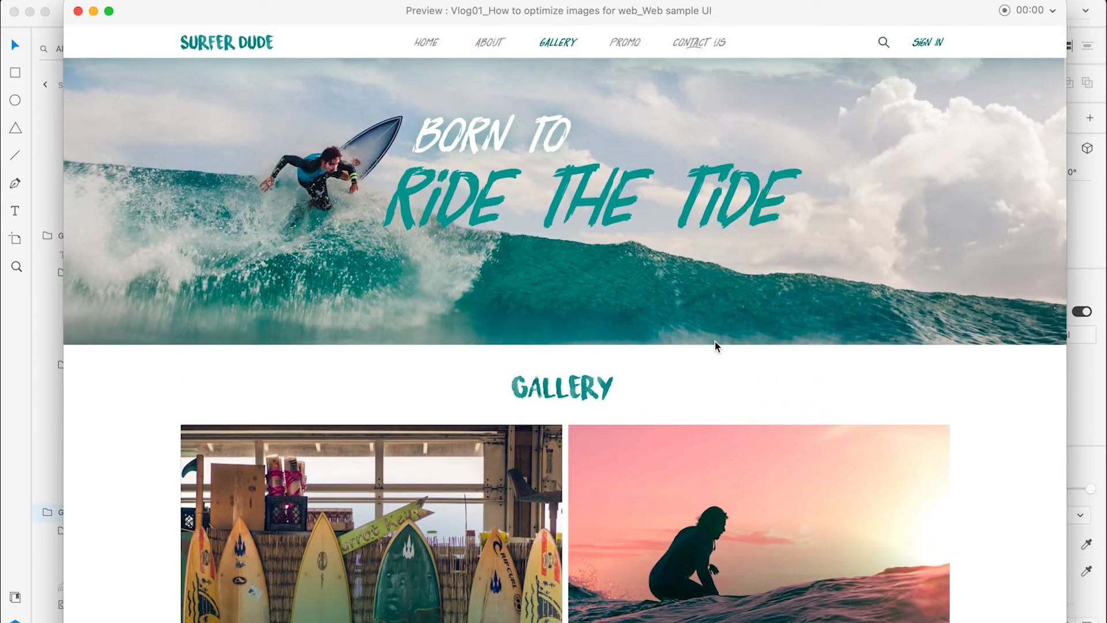
{"action": "scroll", "coordinate": [606, 407], "scroll_direction": "down", "scroll_amount": 10}
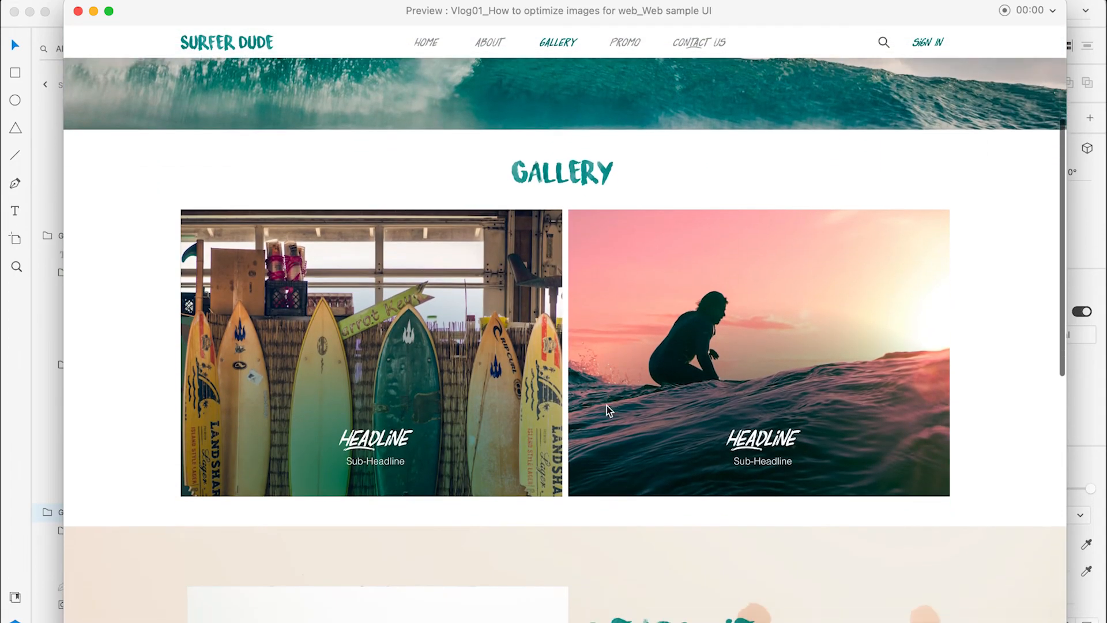
{"action": "scroll", "coordinate": [607, 407], "scroll_direction": "up", "scroll_amount": 8}
{"action": "scroll", "coordinate": [607, 406], "scroll_direction": "up", "scroll_amount": 4}
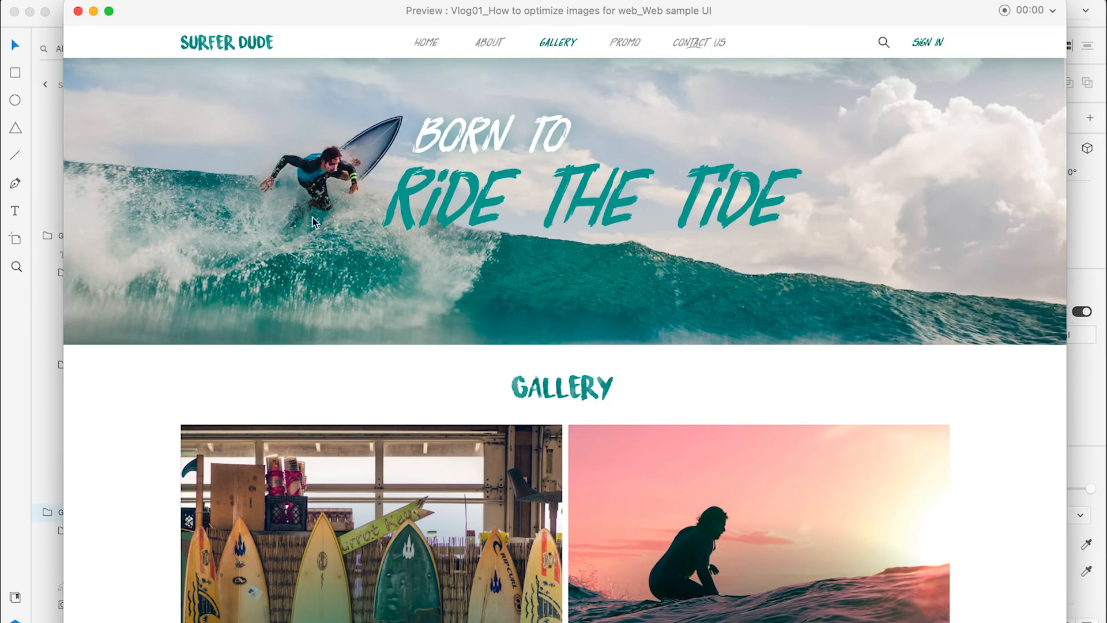
Examine the images in the previewed page from the hero banner down to the second gallery, and close the preview
{"action": "scroll", "coordinate": [495, 308], "scroll_direction": "down", "scroll_amount": 3}
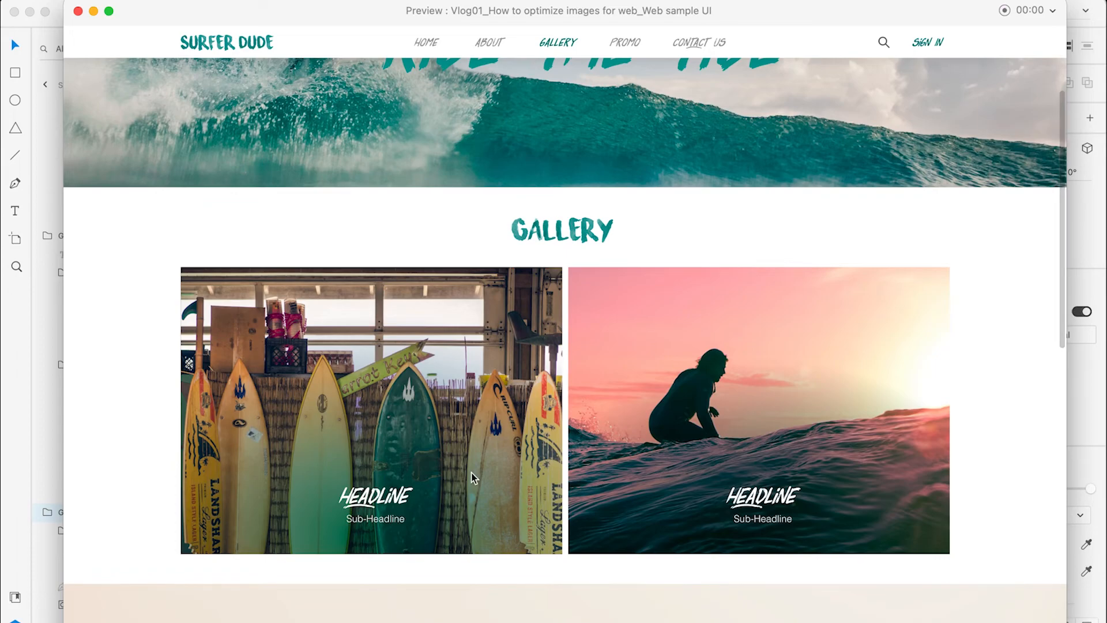
{"action": "scroll", "coordinate": [472, 473], "scroll_direction": "down", "scroll_amount": 7}
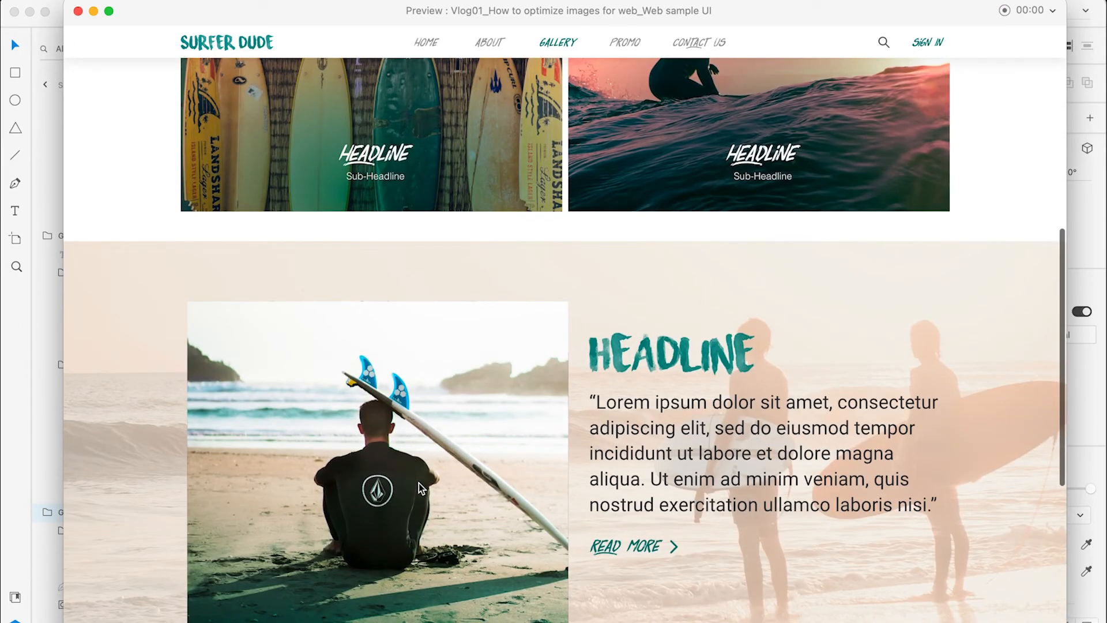
{"action": "scroll", "coordinate": [398, 451], "scroll_direction": "down", "scroll_amount": 1}
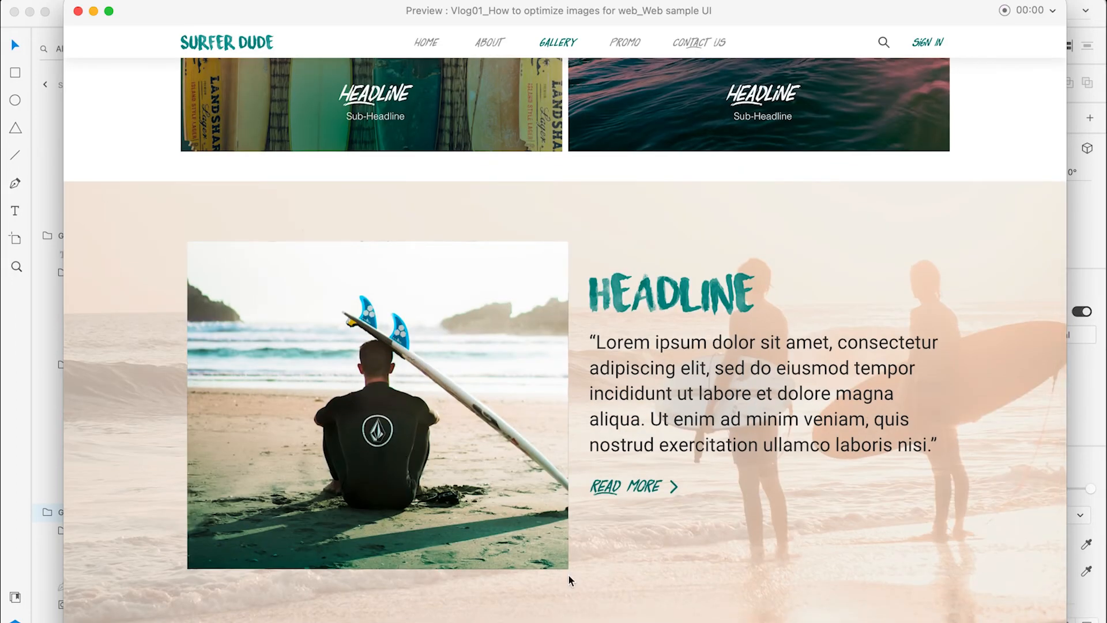
{"action": "scroll", "coordinate": [569, 575], "scroll_direction": "up", "scroll_amount": 8}
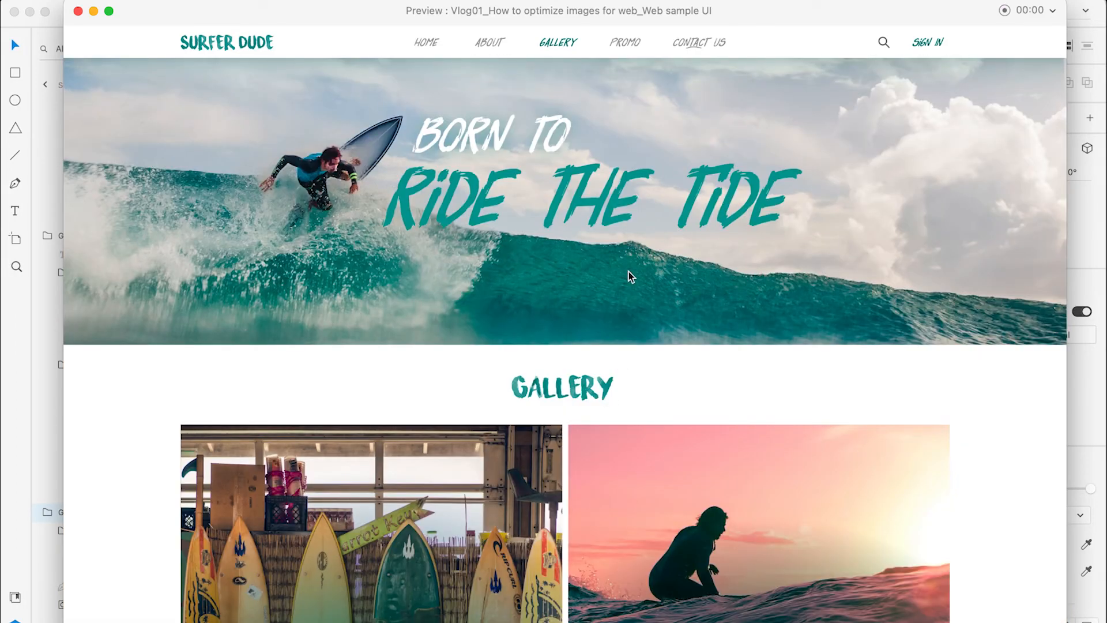
{"action": "scroll", "coordinate": [494, 302], "scroll_direction": "down", "scroll_amount": 3}
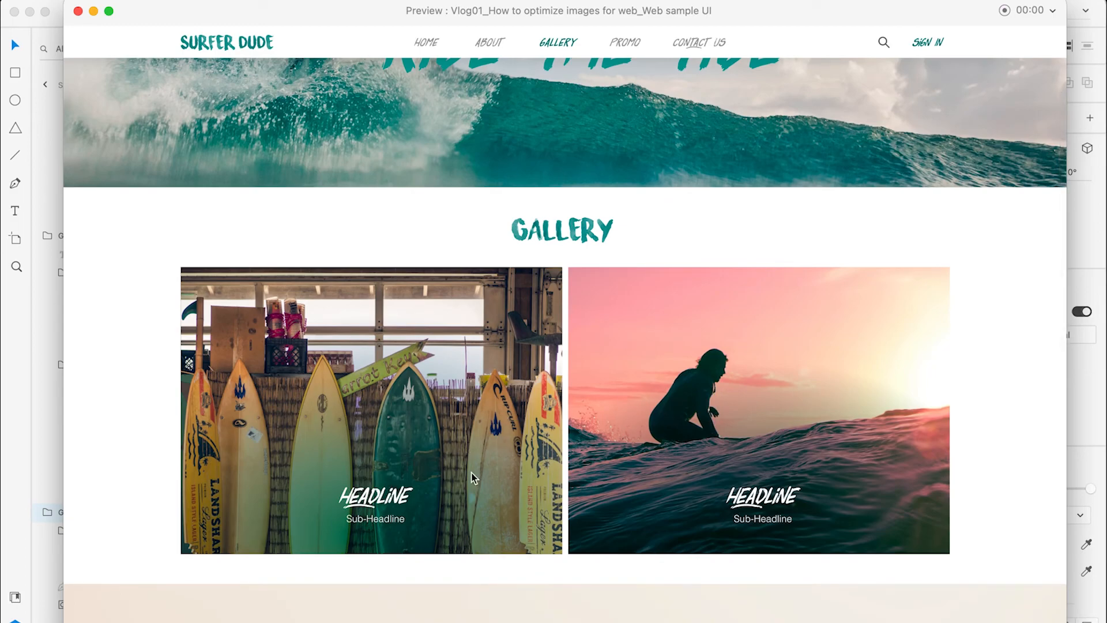
{"action": "scroll", "coordinate": [472, 478], "scroll_direction": "down", "scroll_amount": 6}
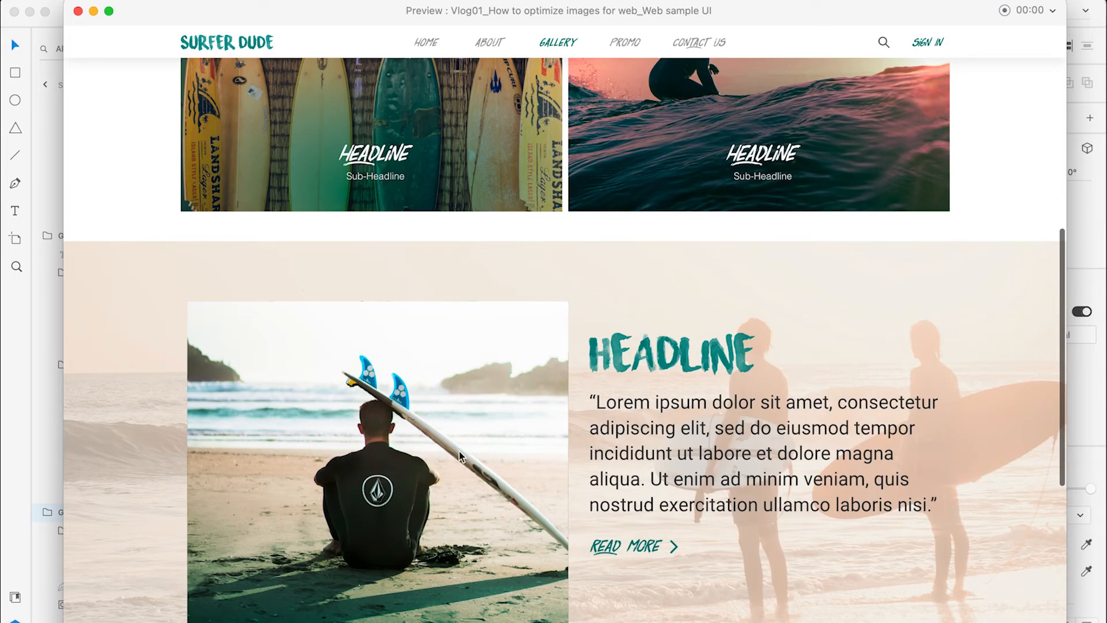
{"action": "scroll", "coordinate": [458, 469], "scroll_direction": "down", "scroll_amount": 1}
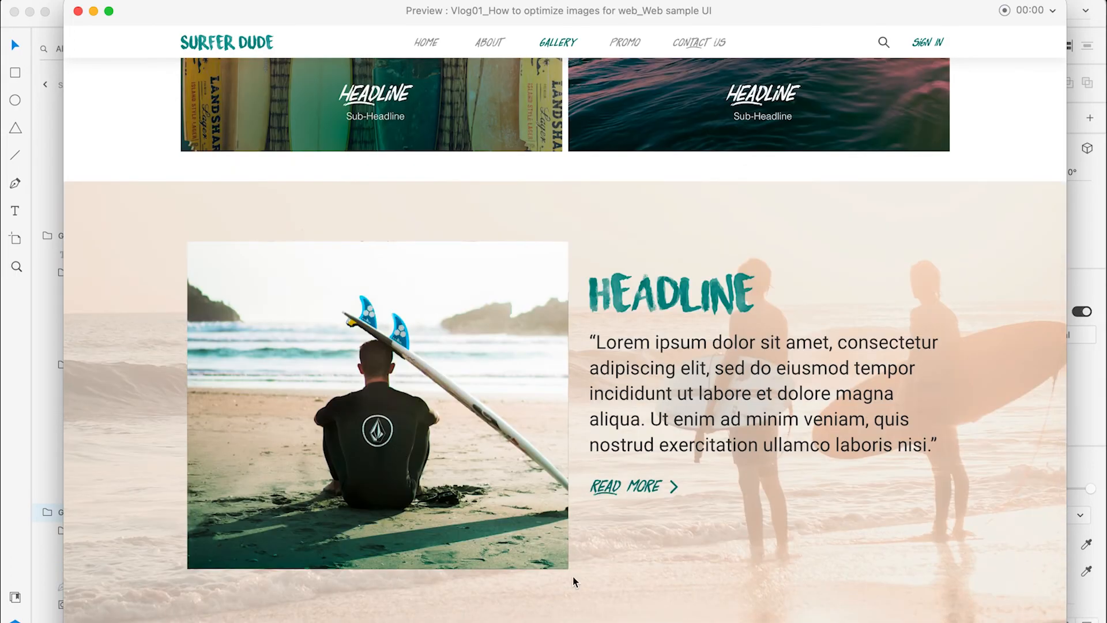
{"action": "scroll", "coordinate": [572, 576], "scroll_direction": "down", "scroll_amount": 6}
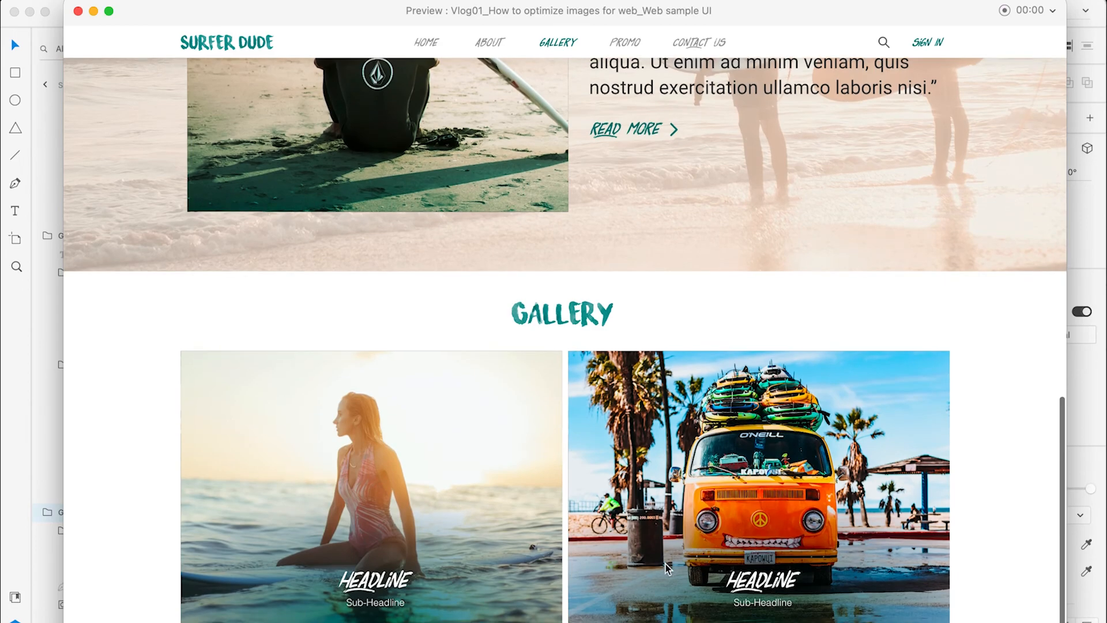
{"action": "scroll", "coordinate": [468, 558], "scroll_direction": "down", "scroll_amount": 1}
{"action": "scroll", "coordinate": [469, 559], "scroll_direction": "up", "scroll_amount": 1}
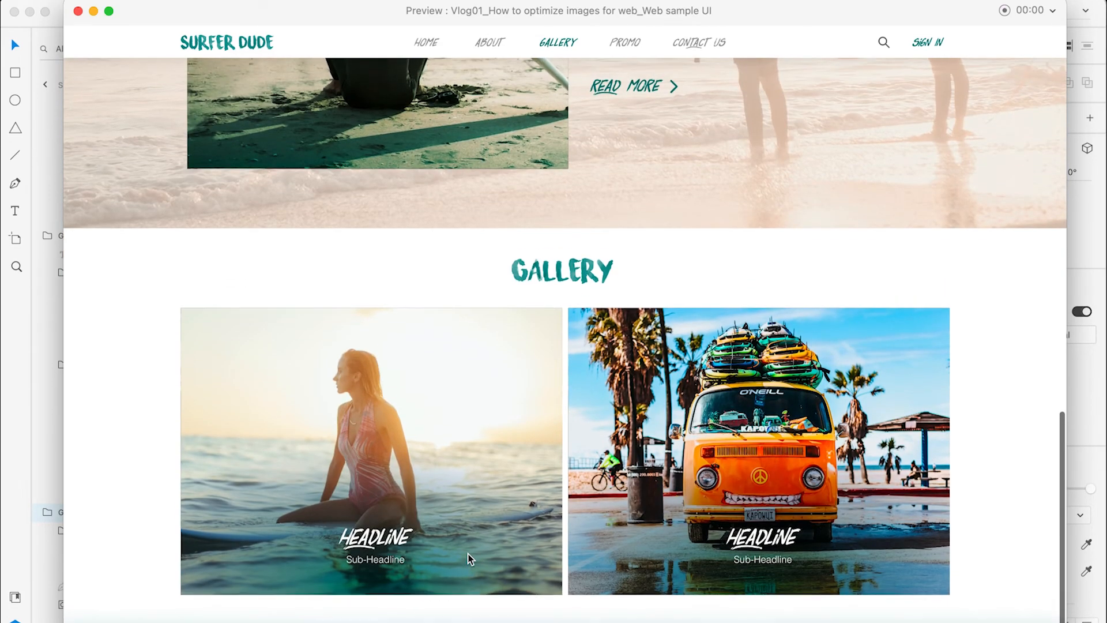
{"action": "scroll", "coordinate": [468, 558], "scroll_direction": "up", "scroll_amount": 6}
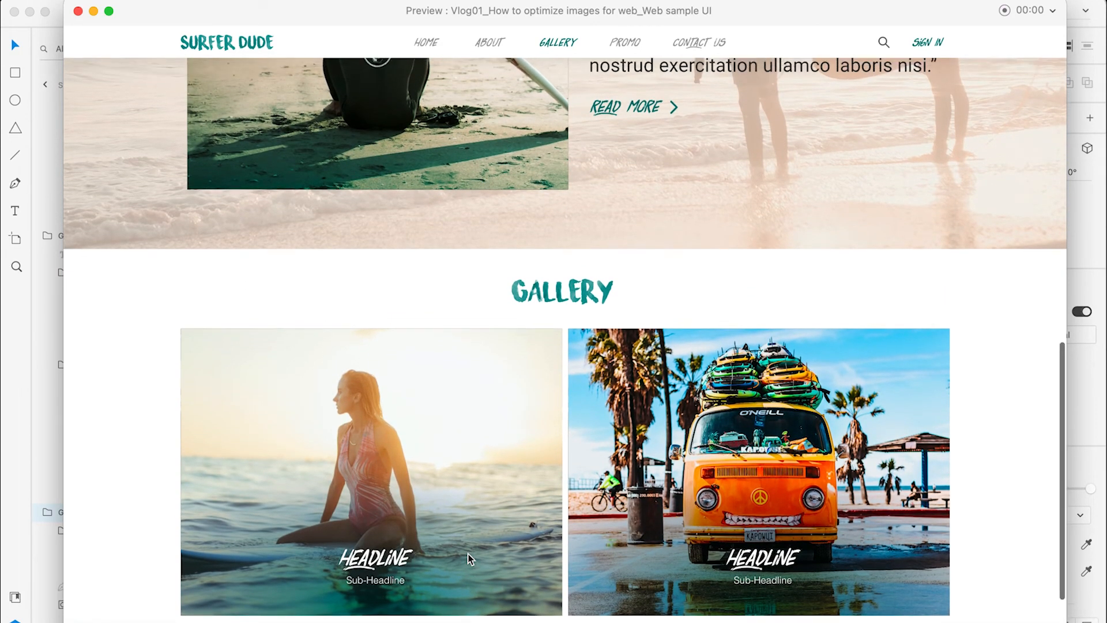
{"action": "left_click", "coordinate": [78, 12]}
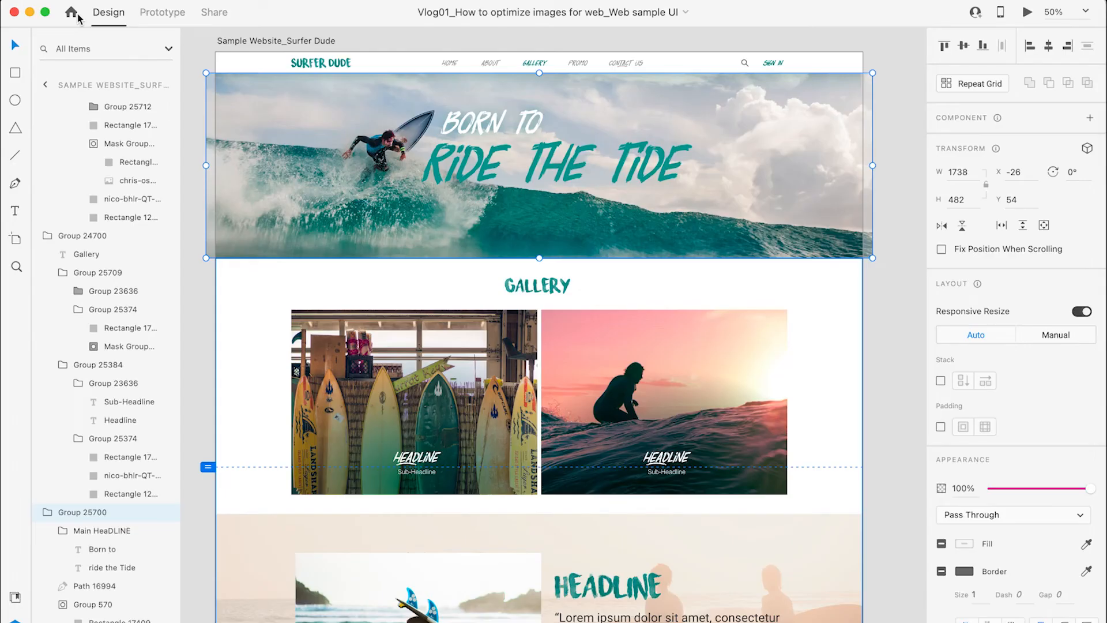
Look over the hero banner, gallery and headline sections on the artboard to see how the page is grouped
{"action": "scroll", "coordinate": [744, 392], "scroll_direction": "down", "scroll_amount": 1}
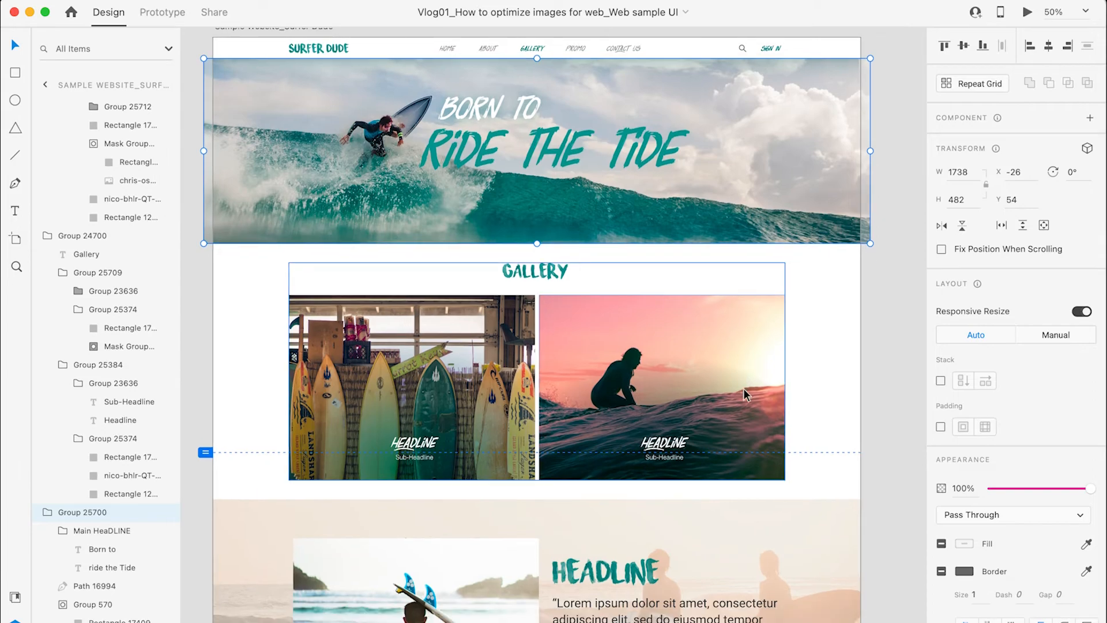
{"action": "scroll", "coordinate": [743, 389], "scroll_direction": "down", "scroll_amount": 1}
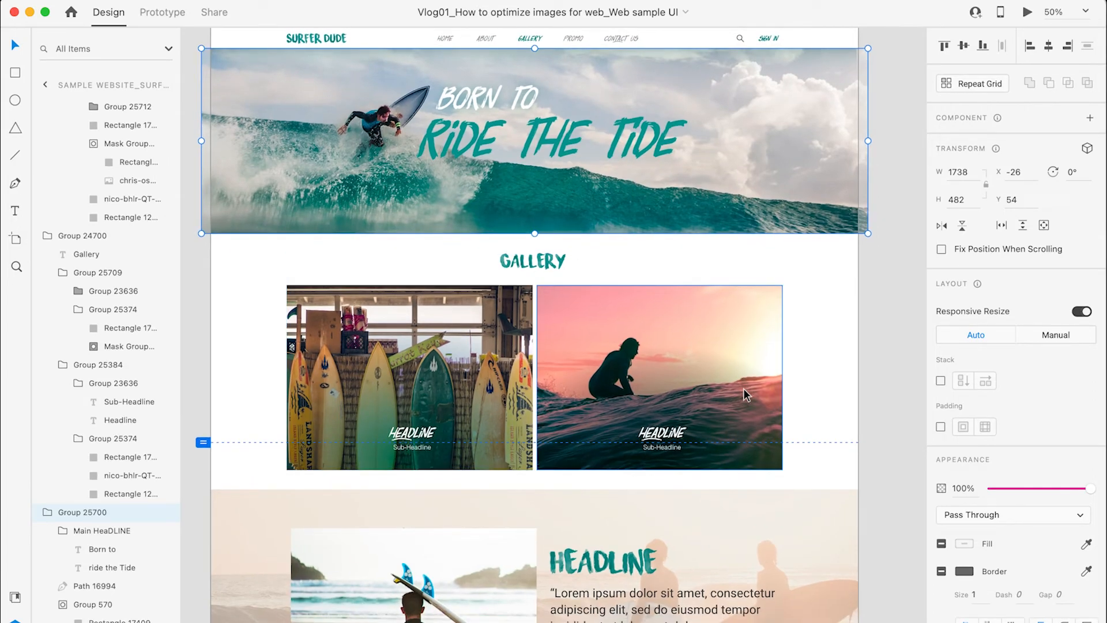
{"action": "key", "text": "super+minus"}
{"action": "left_click", "coordinate": [815, 293]}
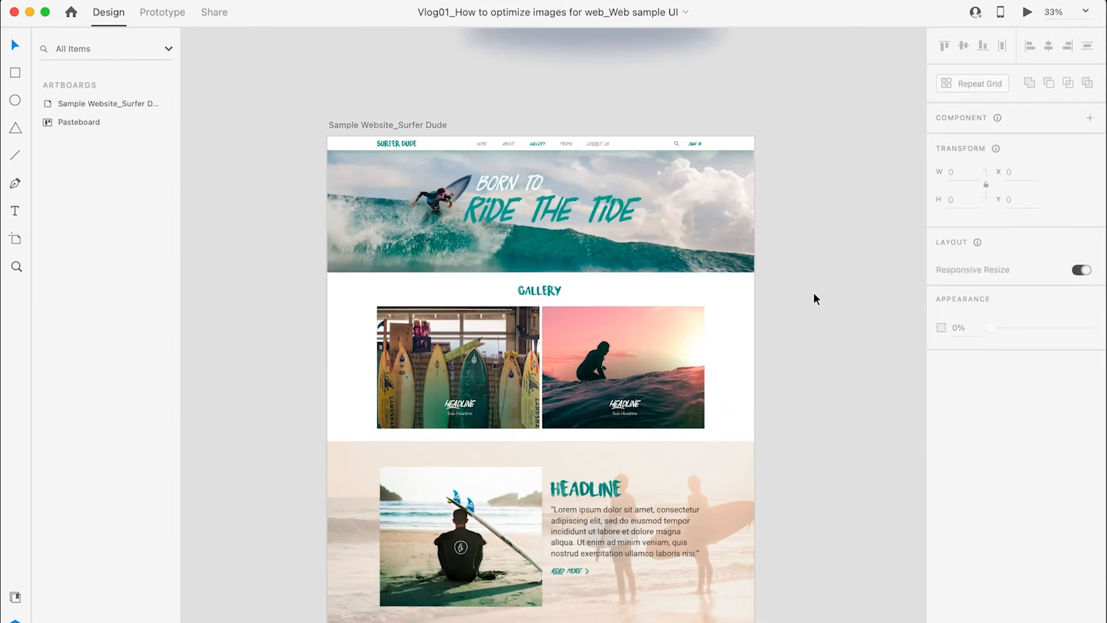
{"action": "scroll", "coordinate": [629, 246], "scroll_direction": "down", "scroll_amount": 3}
{"action": "scroll", "coordinate": [629, 246], "scroll_direction": "right", "scroll_amount": 3}
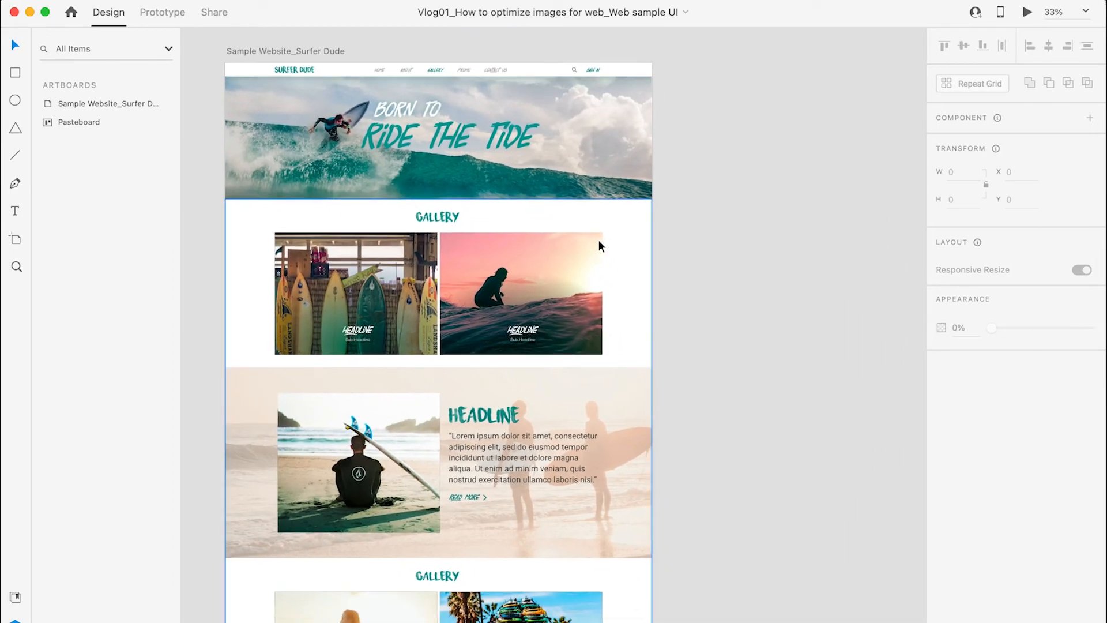
{"action": "left_click", "coordinate": [519, 186]}
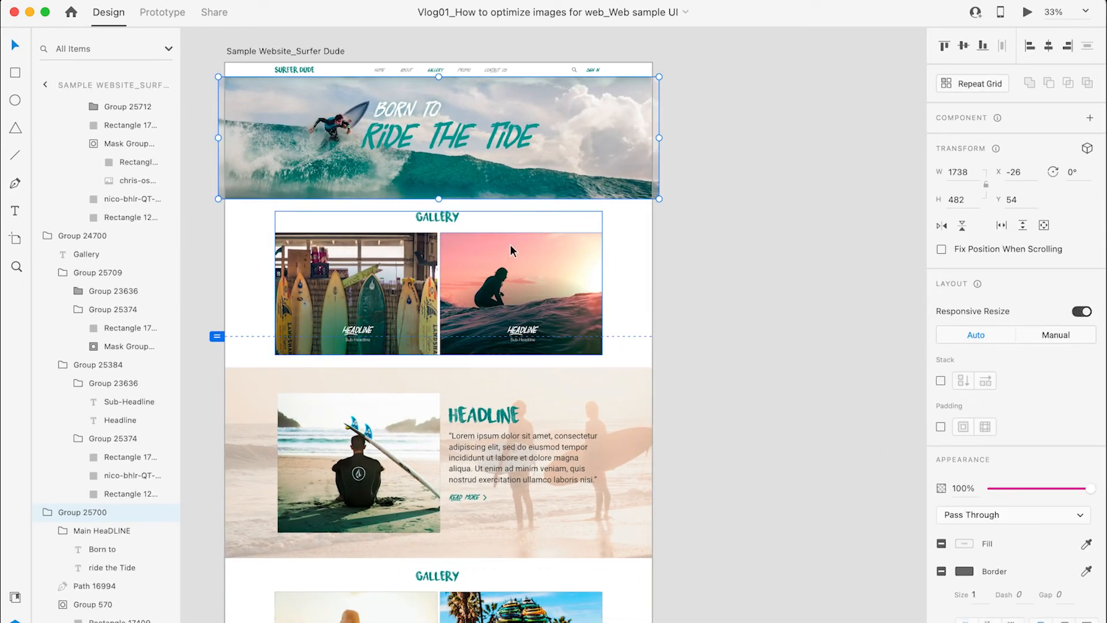
{"action": "left_click", "coordinate": [405, 432]}
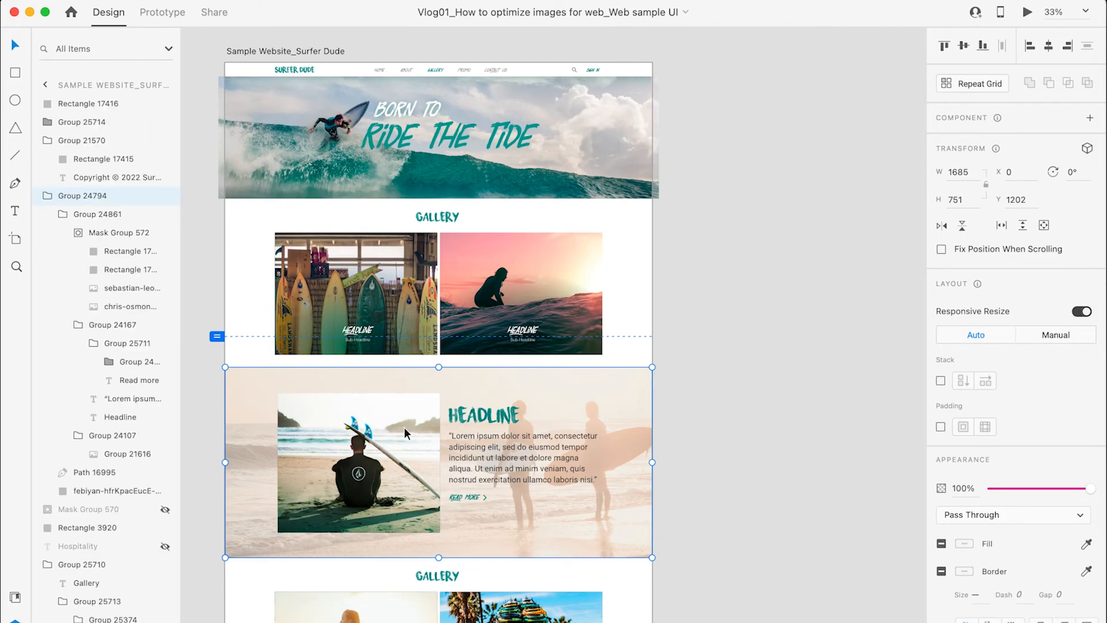
{"action": "scroll", "coordinate": [403, 427], "scroll_direction": "up", "scroll_amount": 1}
{"action": "scroll", "coordinate": [404, 428], "scroll_direction": "right", "scroll_amount": 1}
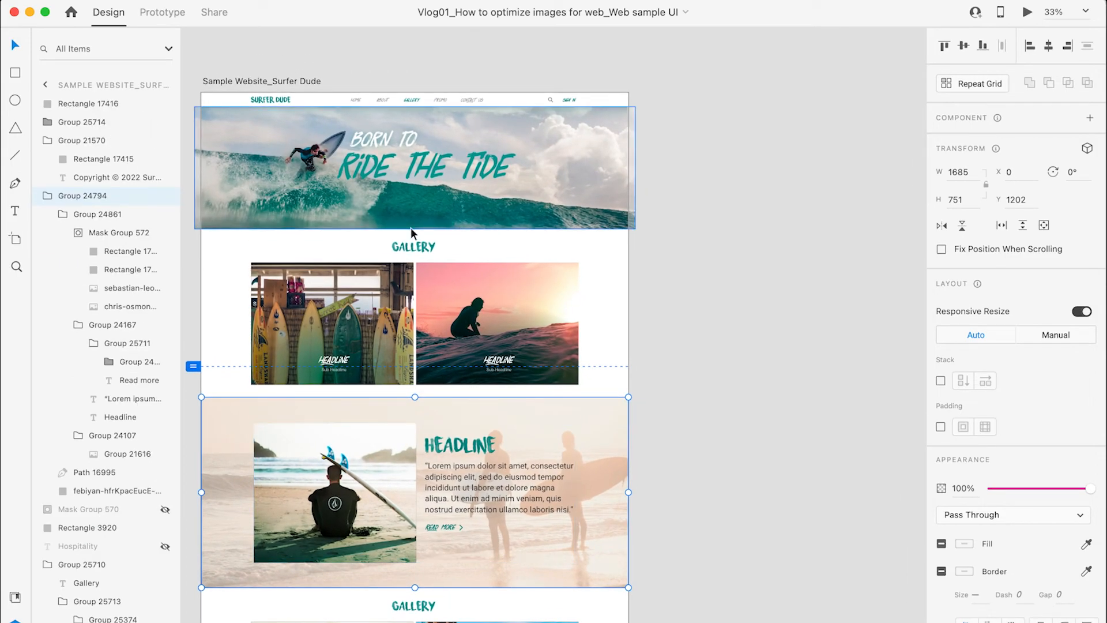
{"action": "scroll", "coordinate": [412, 233], "scroll_direction": "up", "scroll_amount": 1}
{"action": "scroll", "coordinate": [411, 233], "scroll_direction": "right", "scroll_amount": 1}
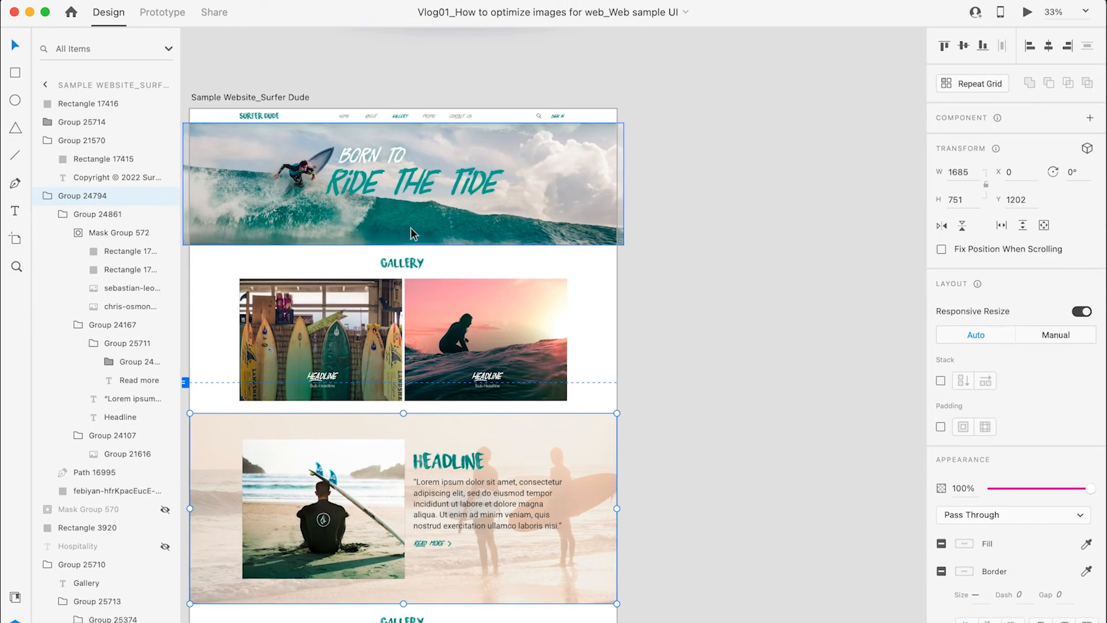
Duplicate the hero banner group onto the pasteboard beside the artboard, level with the original, at about X 2003
{"action": "left_click", "coordinate": [368, 205]}
{"action": "scroll", "coordinate": [368, 206], "scroll_direction": "down", "scroll_amount": 2}
{"action": "scroll", "coordinate": [368, 206], "scroll_direction": "left", "scroll_amount": 1}
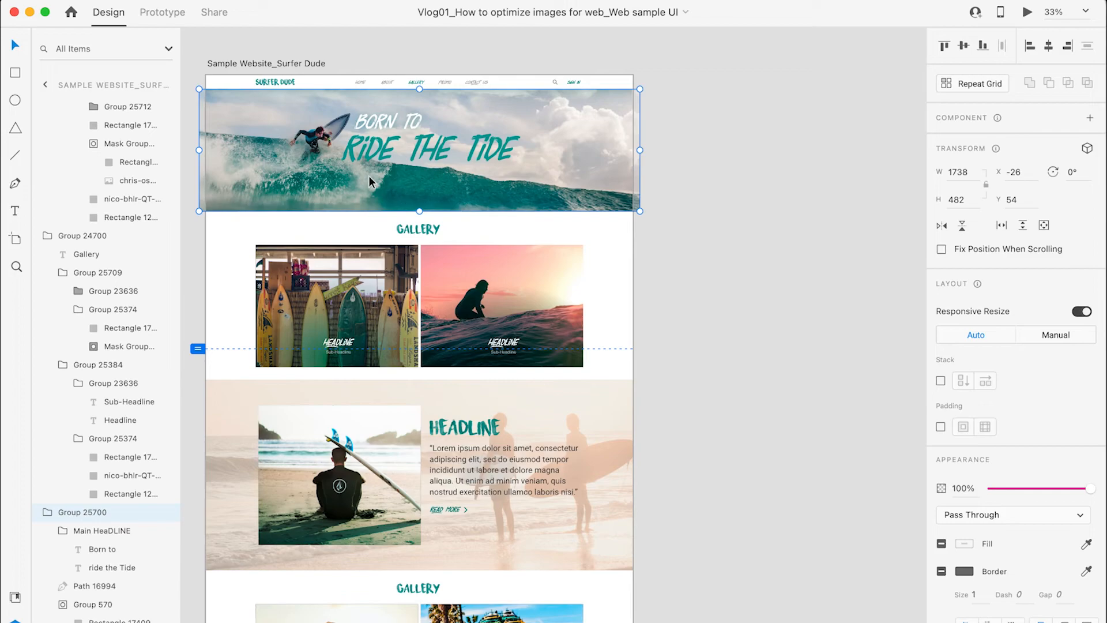
{"action": "left_click_drag", "start_coordinate": [345, 164], "coordinate": [574, 182]}
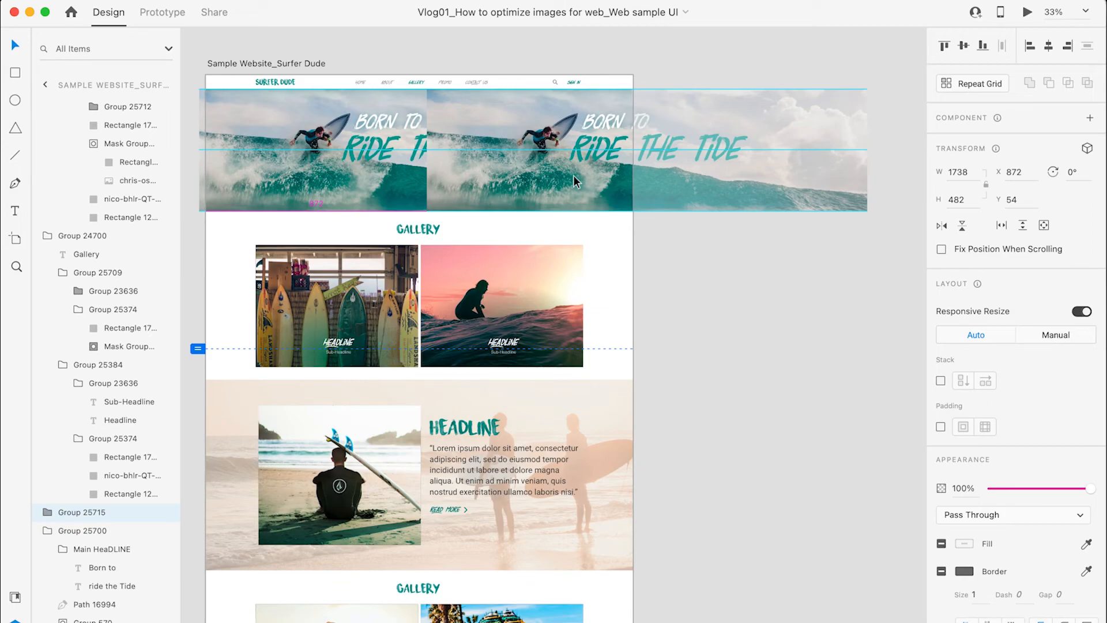
{"action": "left_click_drag", "start_coordinate": [574, 182], "coordinate": [855, 210]}
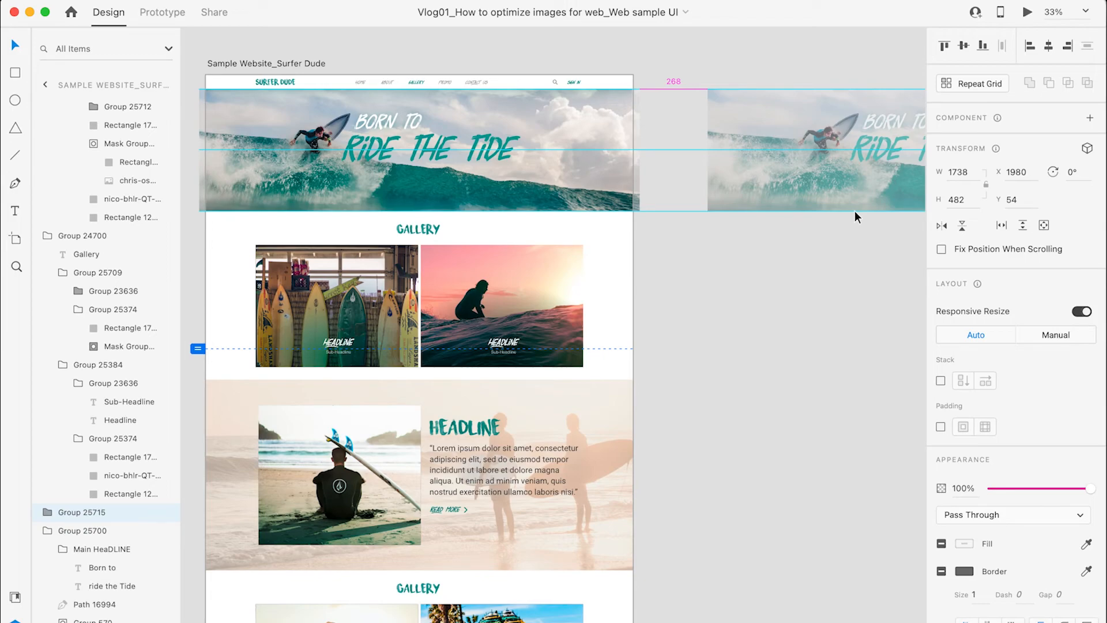
{"action": "left_click_drag", "start_coordinate": [854, 210], "coordinate": [855, 210]}
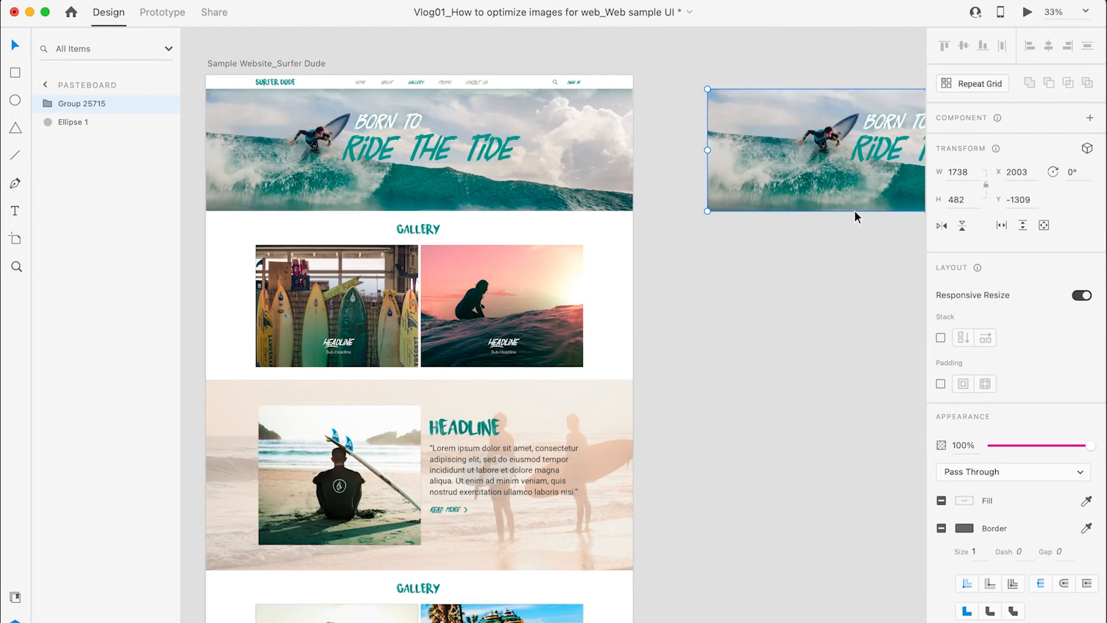
Move the hero banner copy farther away from the artboard at the same height, to about X 2355
{"action": "scroll", "coordinate": [854, 210], "scroll_direction": "right", "scroll_amount": 10}
{"action": "scroll", "coordinate": [855, 210], "scroll_direction": "up", "scroll_amount": 4}
{"action": "scroll", "coordinate": [601, 265], "scroll_direction": "right", "scroll_amount": 5}
{"action": "scroll", "coordinate": [601, 265], "scroll_direction": "down", "scroll_amount": 1}
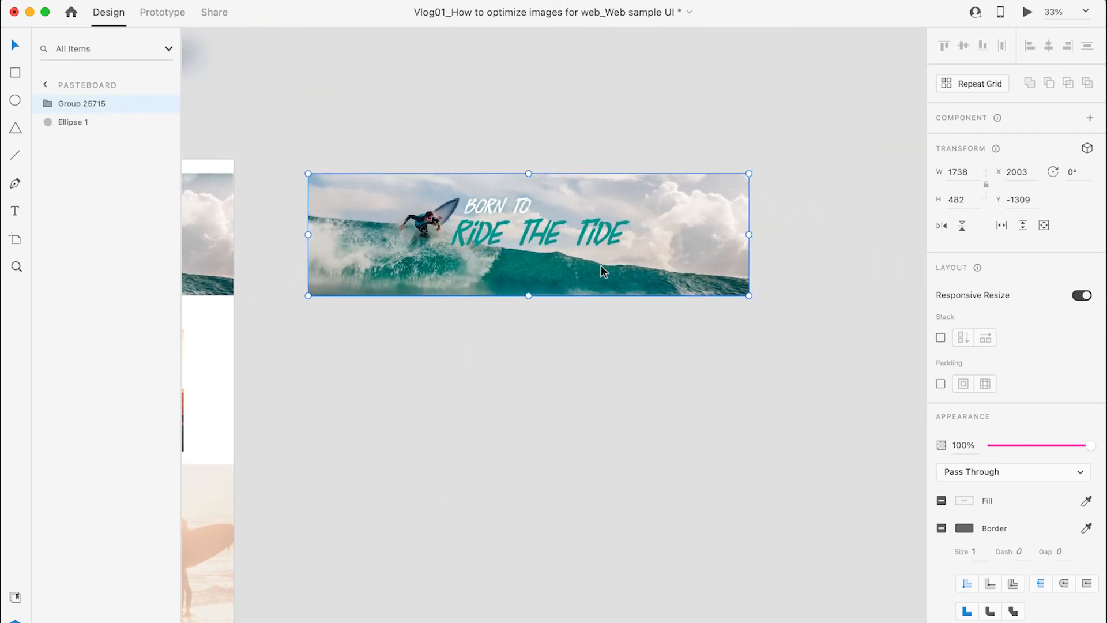
{"action": "left_click_drag", "start_coordinate": [531, 238], "coordinate": [621, 238]}
Duplicate the first gallery group onto the pasteboard below the hero banner copy, at about X 2346, Y -777
{"action": "scroll", "coordinate": [528, 470], "scroll_direction": "left", "scroll_amount": 5}
{"action": "scroll", "coordinate": [528, 469], "scroll_direction": "down", "scroll_amount": 2}
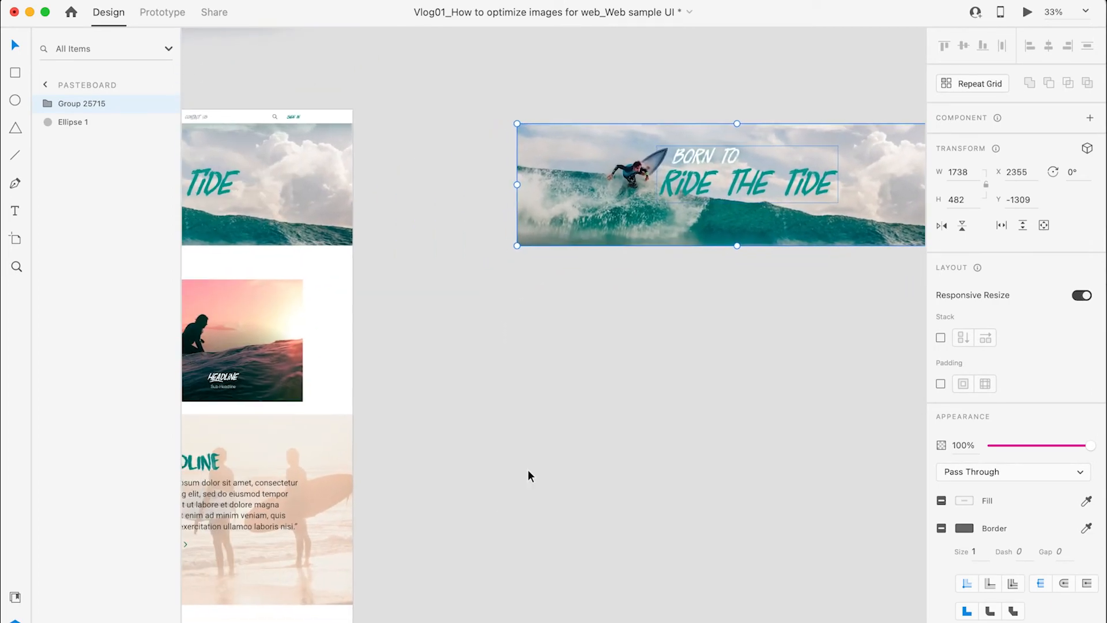
{"action": "scroll", "coordinate": [468, 385], "scroll_direction": "left", "scroll_amount": 5}
{"action": "left_click_drag", "start_coordinate": [346, 282], "coordinate": [865, 282]}
Duplicate the headline section with the seated surfer photo onto the pasteboard below the first gallery copy
{"action": "scroll", "coordinate": [462, 390], "scroll_direction": "left", "scroll_amount": 5}
{"action": "scroll", "coordinate": [462, 390], "scroll_direction": "down", "scroll_amount": 3}
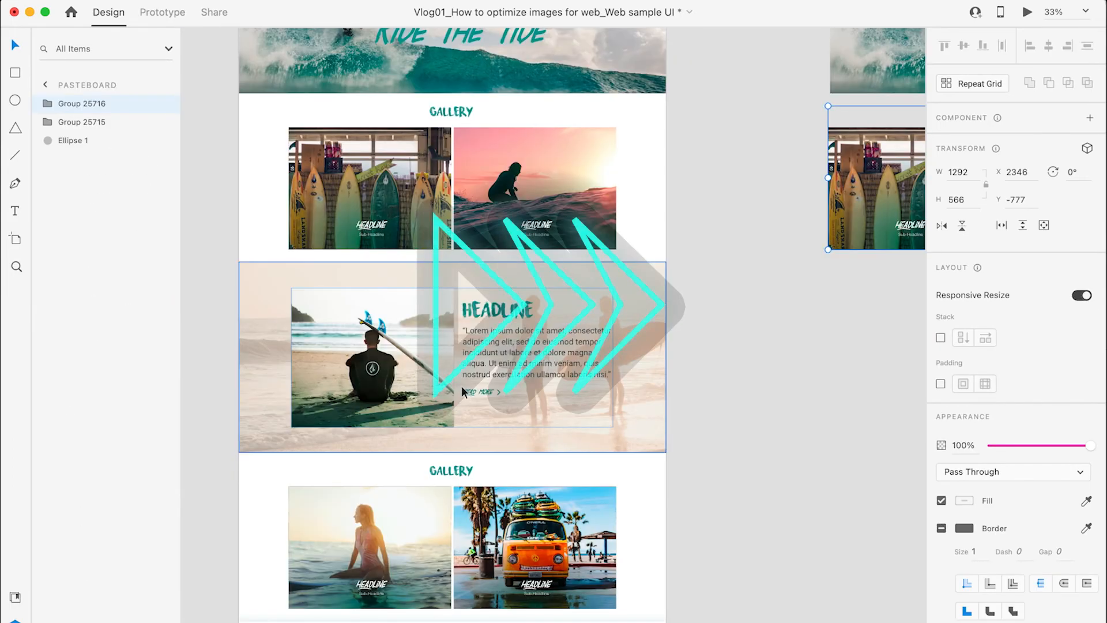
{"action": "left_click_drag", "start_coordinate": [462, 391], "coordinate": [900, 390]}
Duplicate the second gallery group onto the pasteboard below the headline section copy, at about X 2346, Y 640
{"action": "scroll", "coordinate": [584, 469], "scroll_direction": "down", "scroll_amount": 4}
{"action": "left_click_drag", "start_coordinate": [404, 426], "coordinate": [886, 427]}
{"action": "scroll", "coordinate": [459, 471], "scroll_direction": "right", "scroll_amount": 10}
{"action": "scroll", "coordinate": [514, 469], "scroll_direction": "up", "scroll_amount": 3}
{"action": "left_click", "coordinate": [513, 469]}
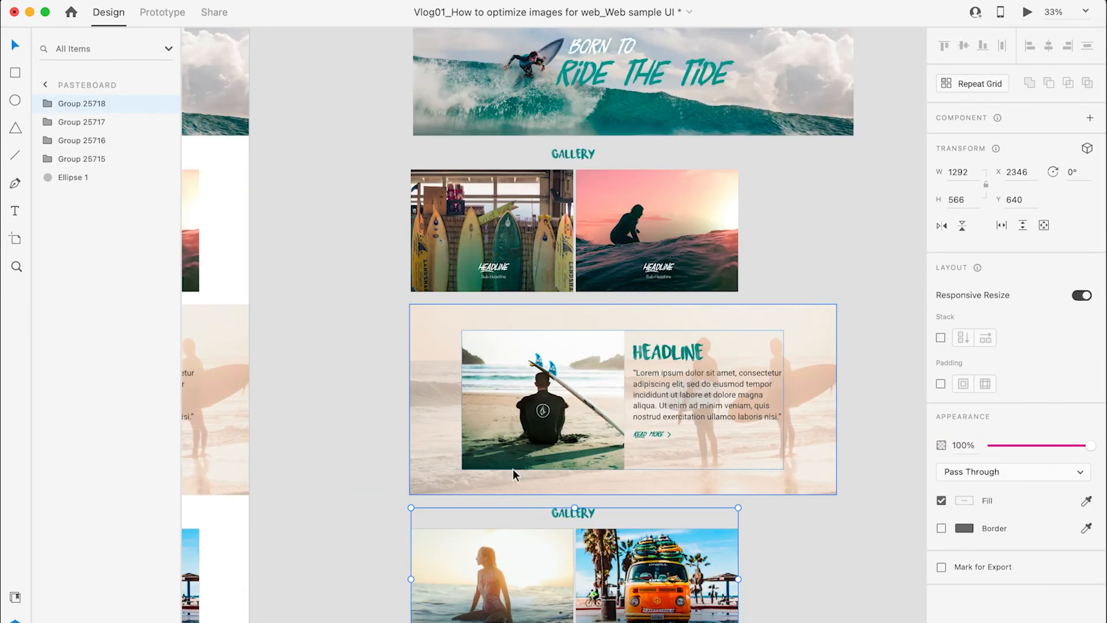
Shift the second gallery copy to X 2340, lining it up with the edge of the headline section copy
{"action": "left_click", "coordinate": [506, 569]}
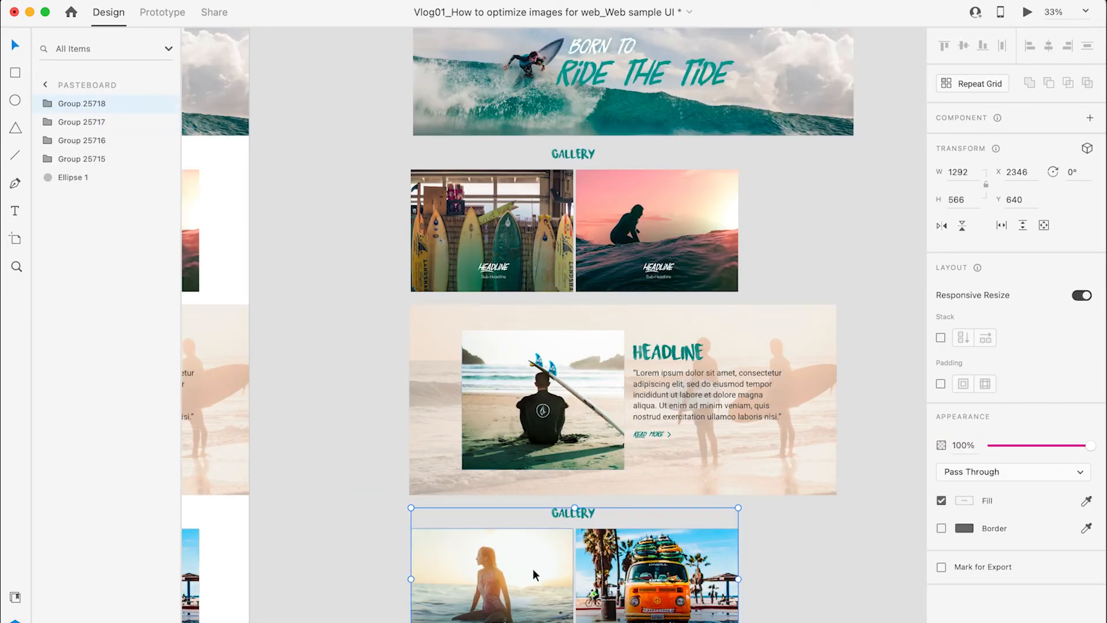
{"action": "left_click_drag", "start_coordinate": [533, 569], "coordinate": [531, 567]}
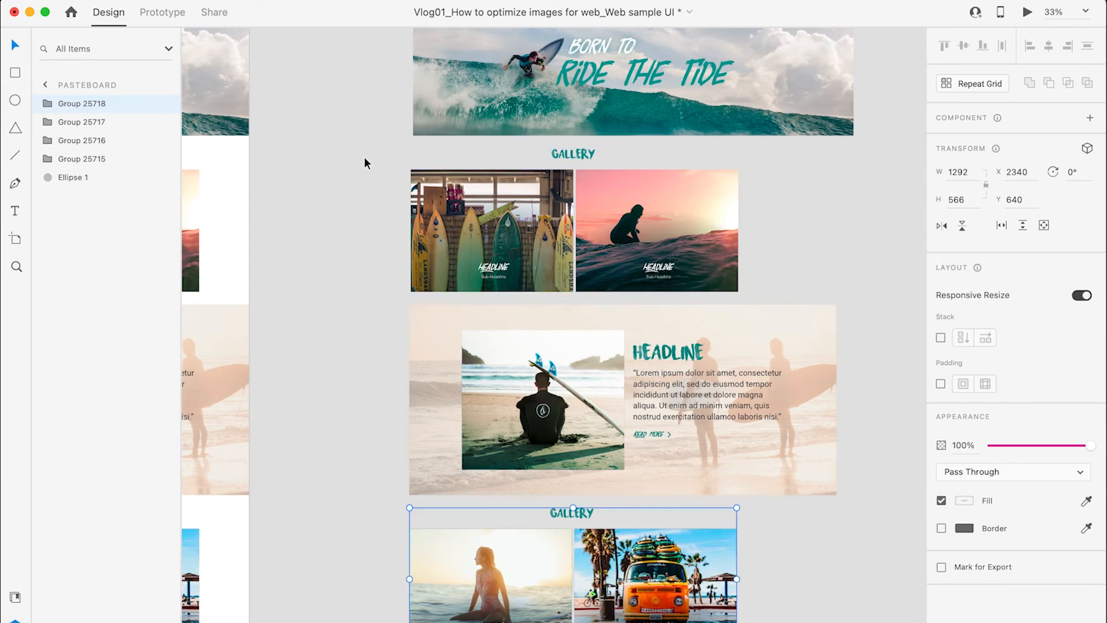
Check the view option for the Layers panel and select the headline section copy from the pasteboard layers
{"action": "left_click", "coordinate": [254, 2]}
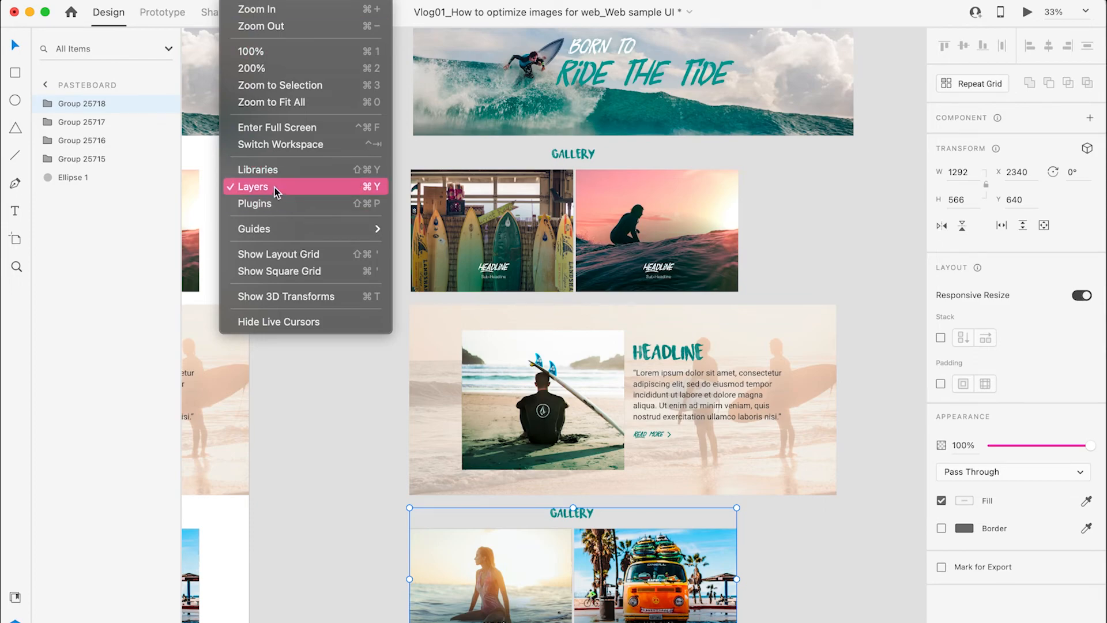
{"action": "left_click", "coordinate": [91, 121]}
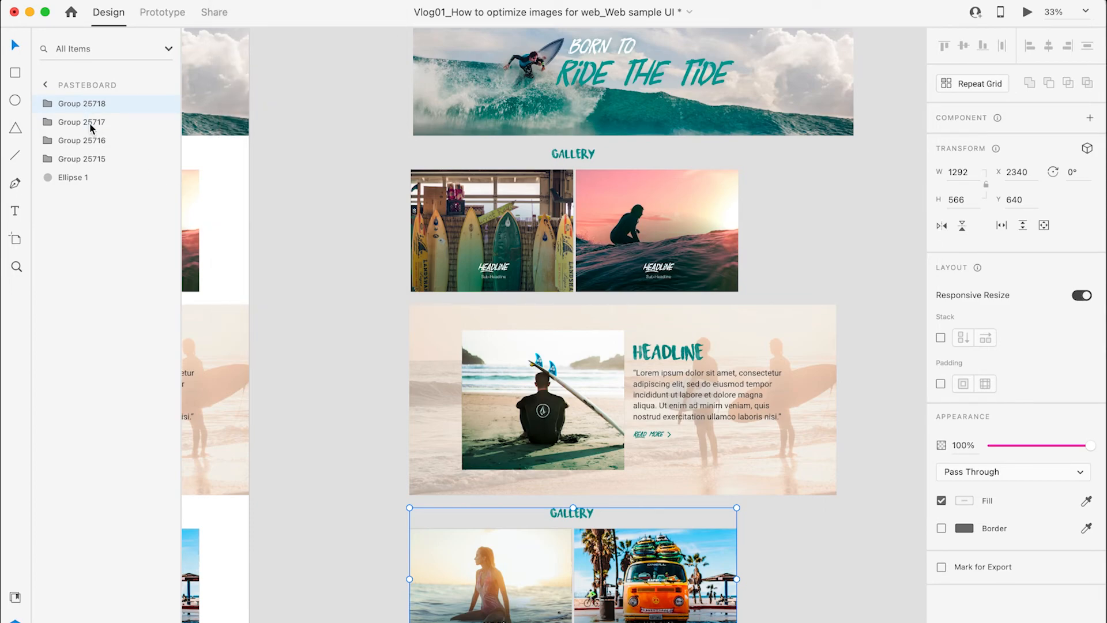
{"action": "left_click", "coordinate": [90, 124]}
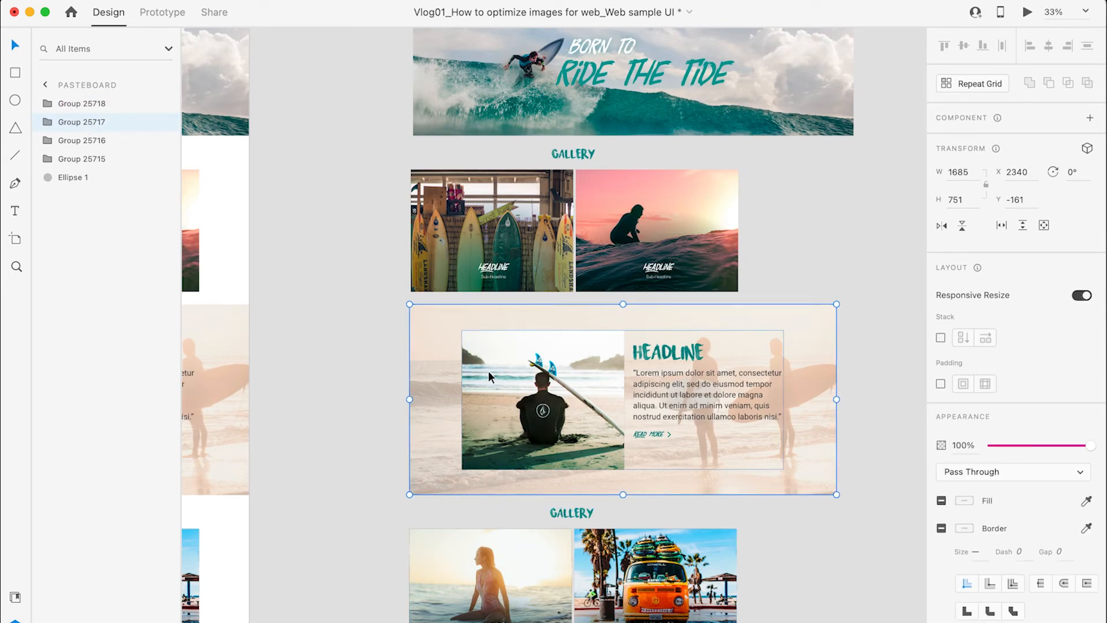
Delete the "Born to Ride the Tide" headline from the hero banner copy
{"action": "scroll", "coordinate": [490, 369], "scroll_direction": "up", "scroll_amount": 3}
{"action": "left_click", "coordinate": [541, 307]}
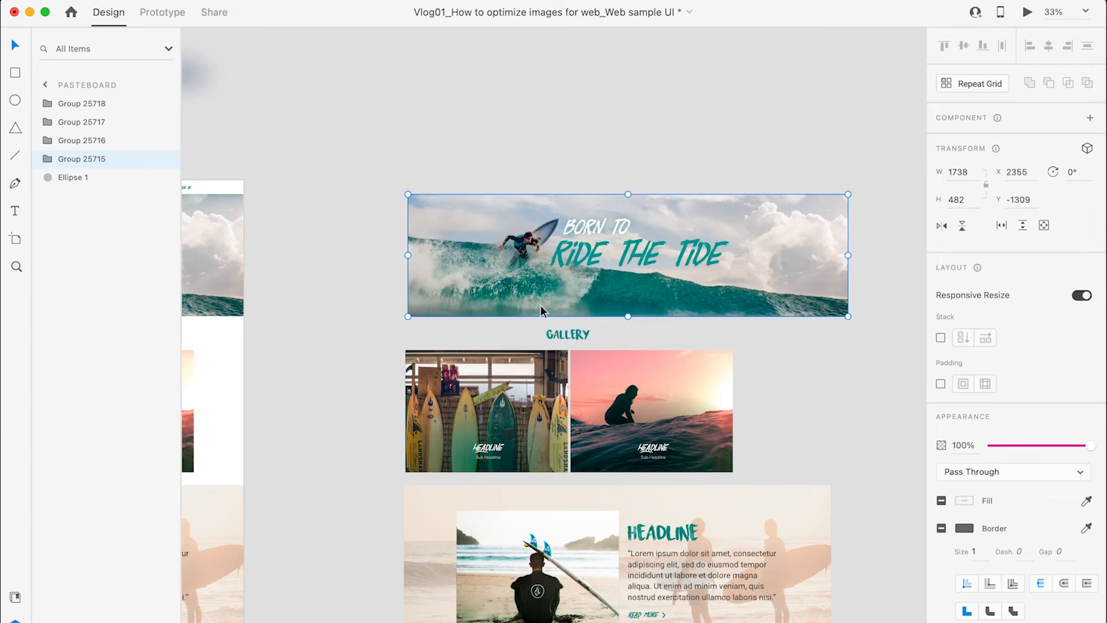
{"action": "double_click", "coordinate": [595, 253]}
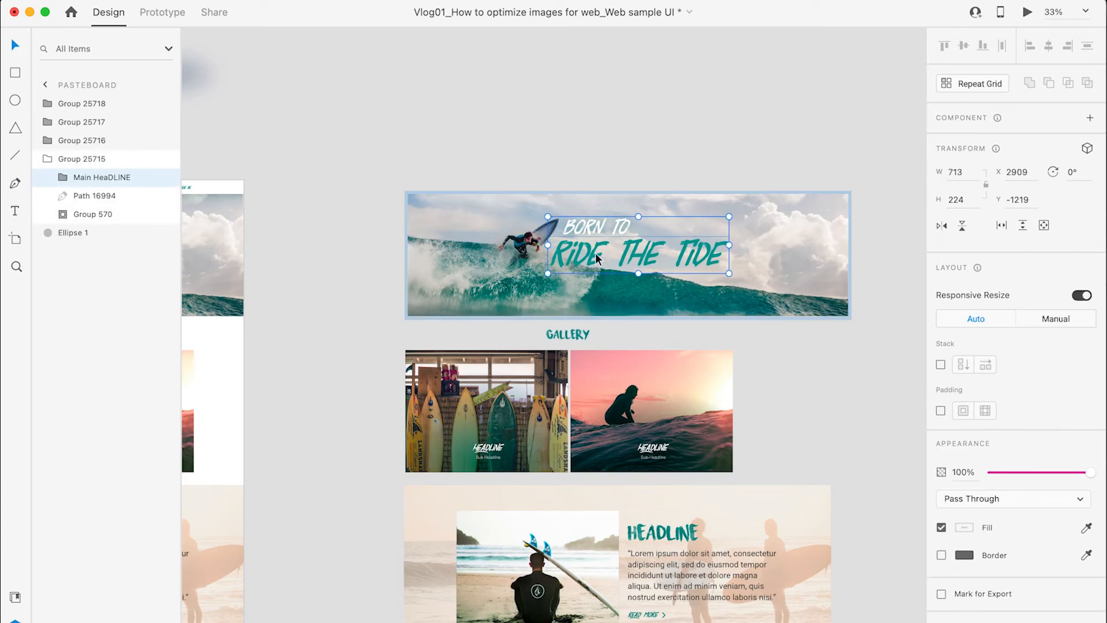
{"action": "key", "text": "Delete"}
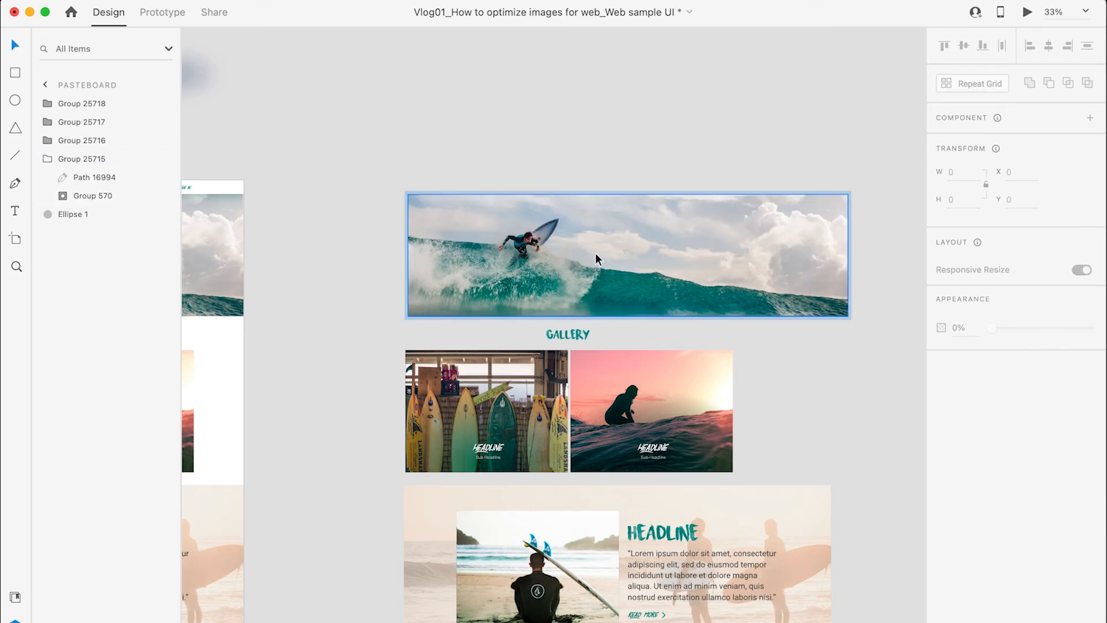
Delete the headline and sub-headline texts from the surfboards photo in the first gallery copy
{"action": "scroll", "coordinate": [595, 253], "scroll_direction": "down", "scroll_amount": 3}
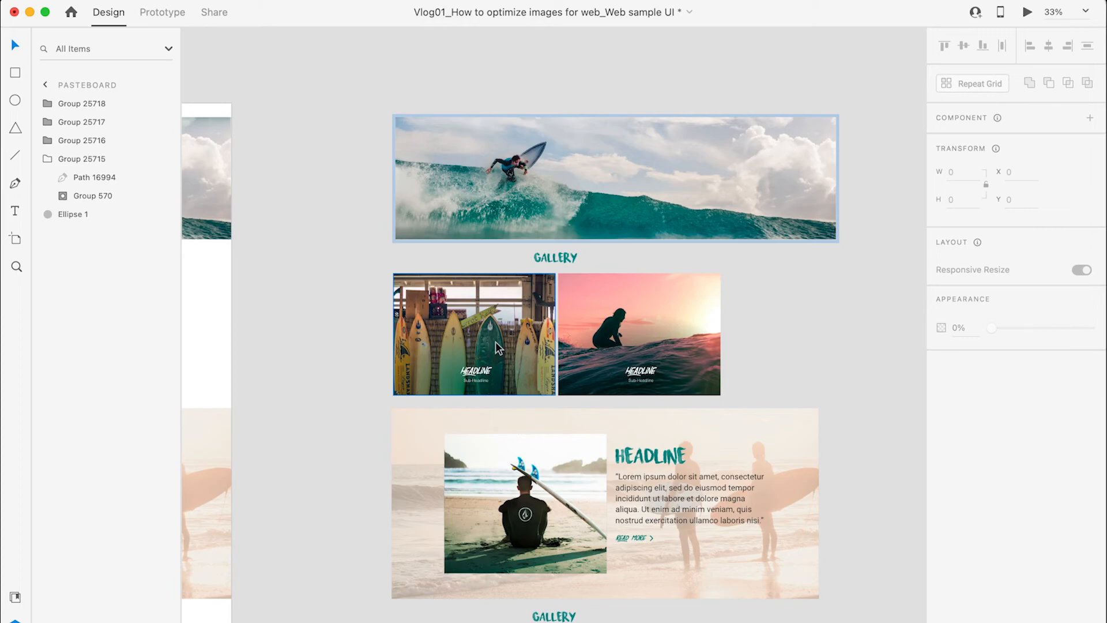
{"action": "left_click", "coordinate": [481, 376], "text": "super"}
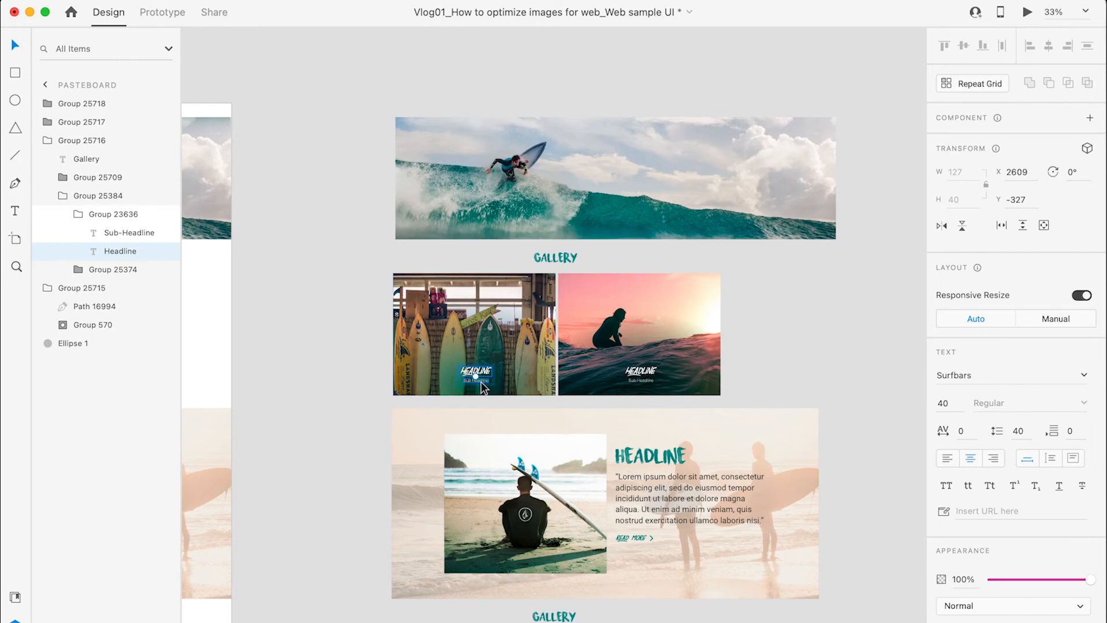
{"action": "key", "text": "super+equal"}
{"action": "key", "text": "super+equal"}
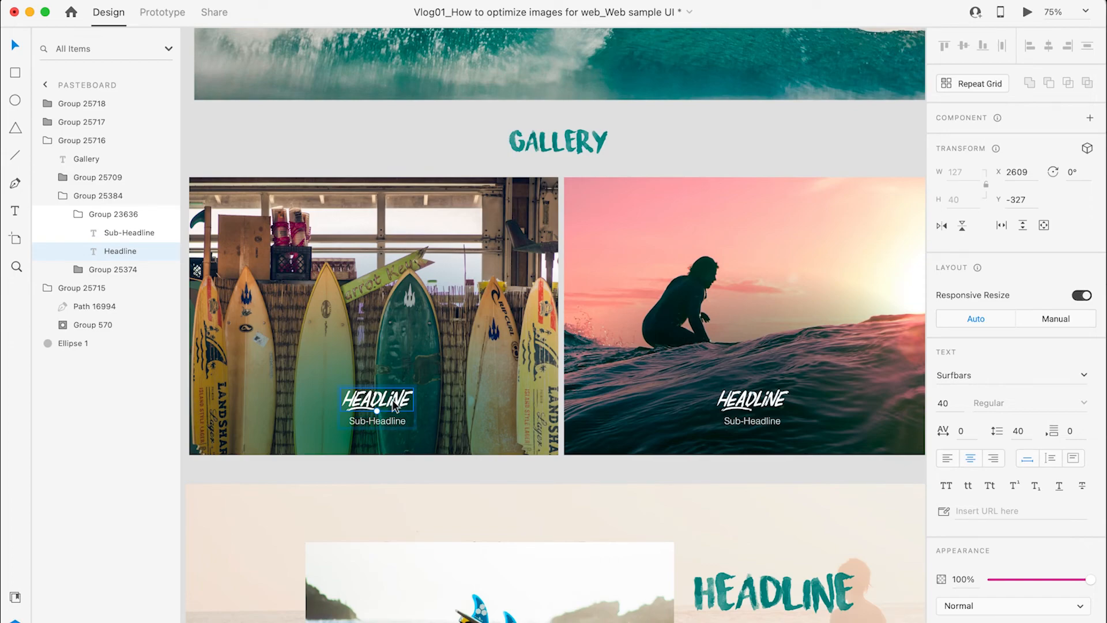
{"action": "key", "text": "Delete"}
{"action": "left_click", "coordinate": [395, 422]}
{"action": "key", "text": "0"}
{"action": "key", "text": "0"}
{"action": "key", "text": "Delete"}
Delete the headline and sub-headline from the sunset surfer photo in the first gallery copy
{"action": "scroll", "coordinate": [477, 398], "scroll_direction": "right", "scroll_amount": 5}
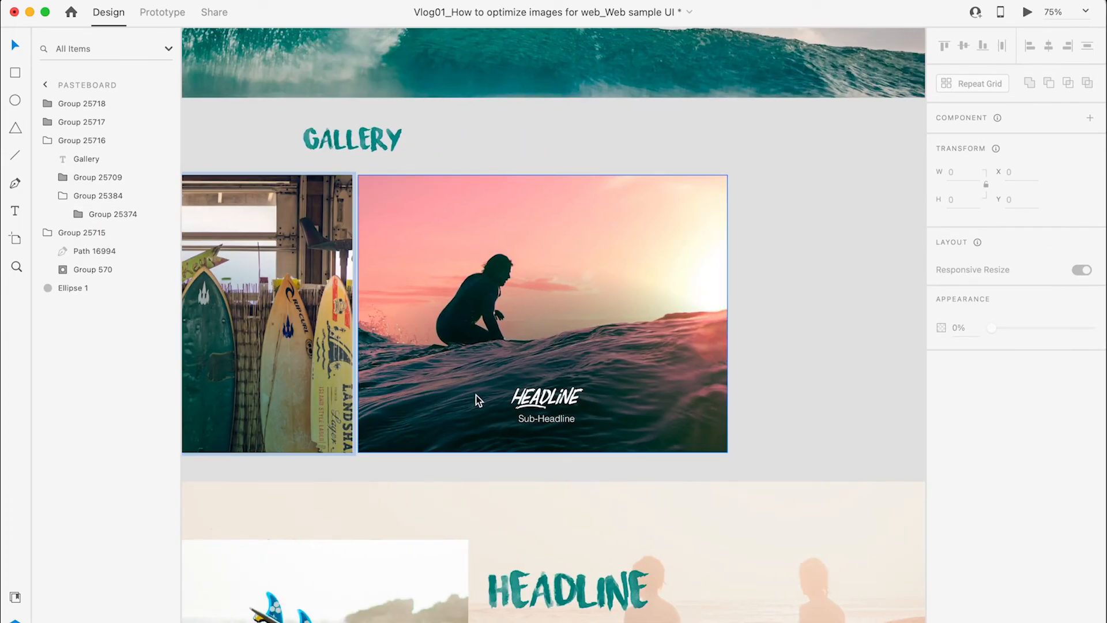
{"action": "left_click", "coordinate": [545, 408]}
{"action": "key", "text": "Delete"}
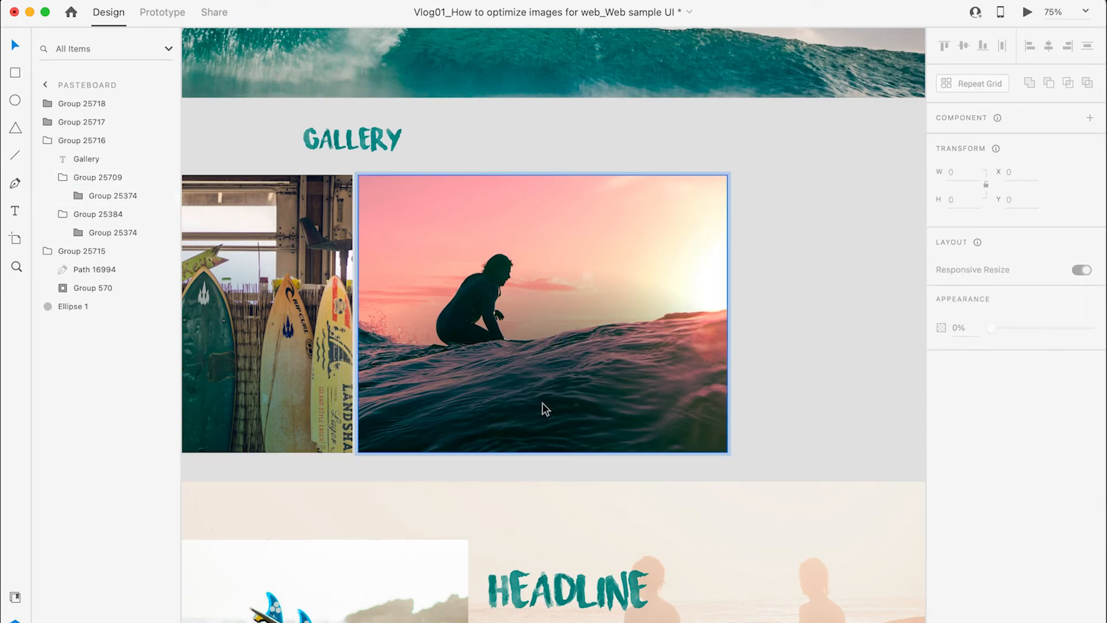
Delete the headline, paragraph and "Read More" text block beside the seated surfer photo in the headline section copy
{"action": "scroll", "coordinate": [542, 402], "scroll_direction": "left", "scroll_amount": 4}
{"action": "scroll", "coordinate": [543, 403], "scroll_direction": "down", "scroll_amount": 1}
{"action": "scroll", "coordinate": [542, 402], "scroll_direction": "down", "scroll_amount": 5}
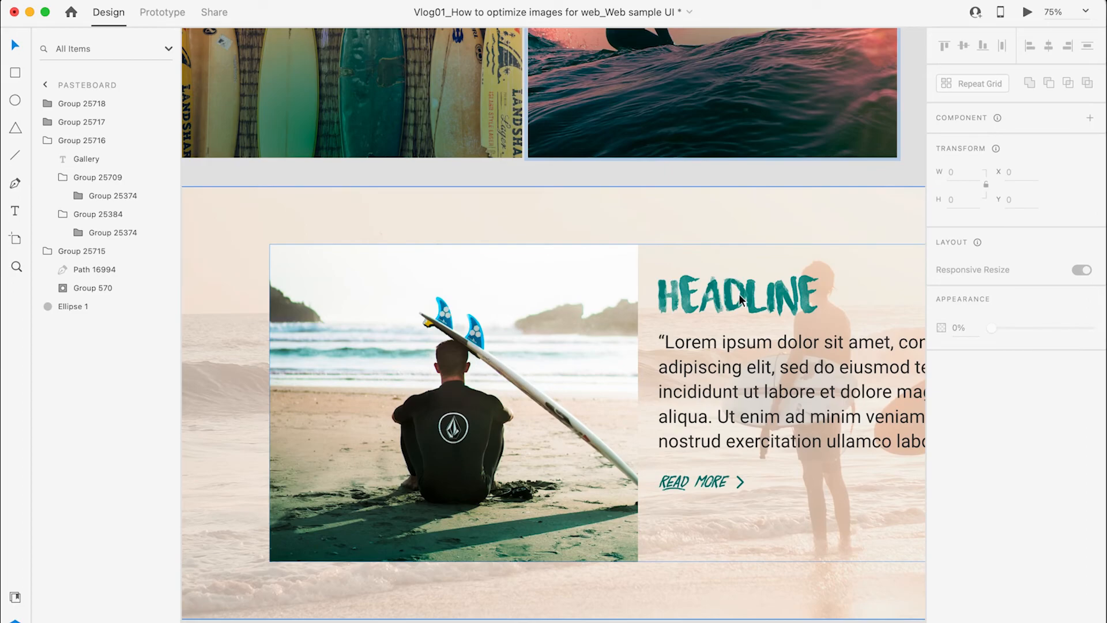
{"action": "left_click", "coordinate": [740, 298]}
{"action": "scroll", "coordinate": [739, 293], "scroll_direction": "down", "scroll_amount": 6}
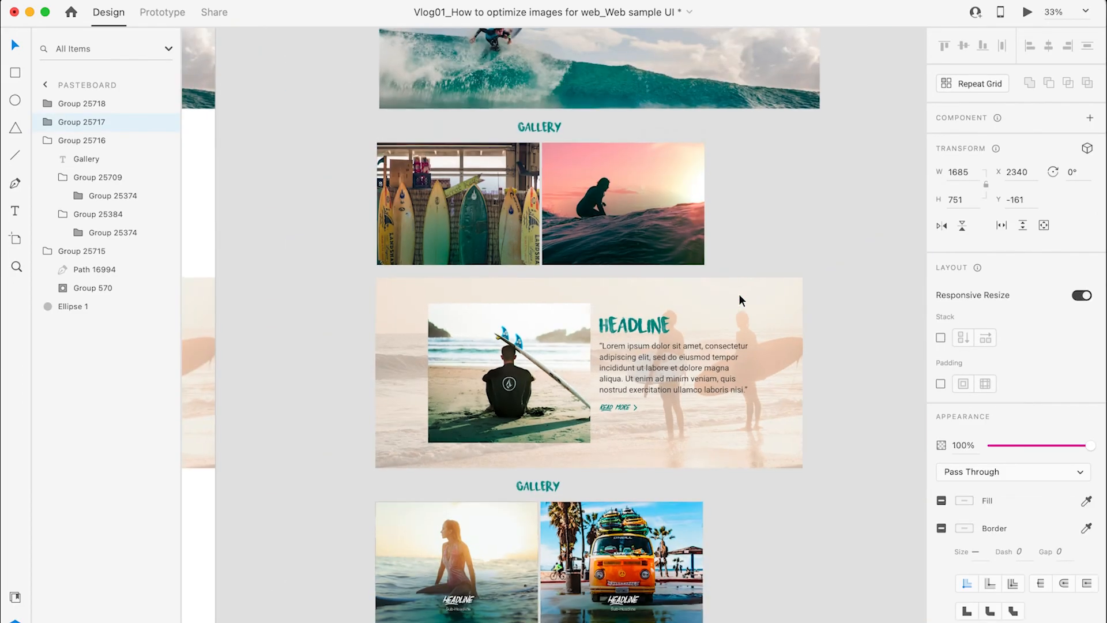
{"action": "scroll", "coordinate": [541, 379], "scroll_direction": "right", "scroll_amount": 2}
{"action": "scroll", "coordinate": [541, 380], "scroll_direction": "down", "scroll_amount": 1}
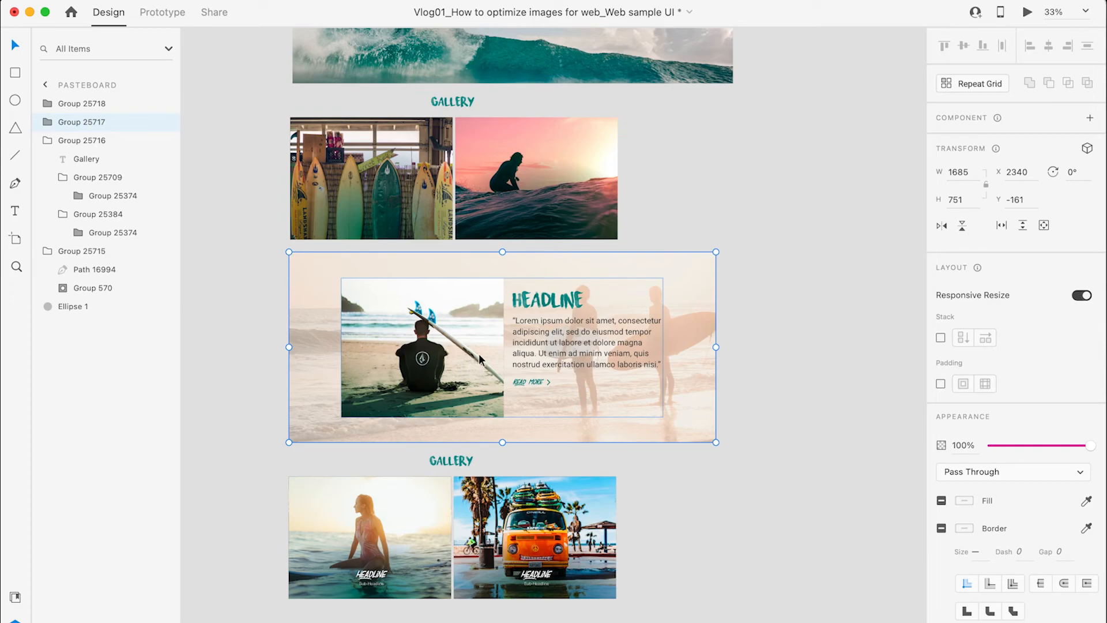
{"action": "double_click", "coordinate": [546, 325]}
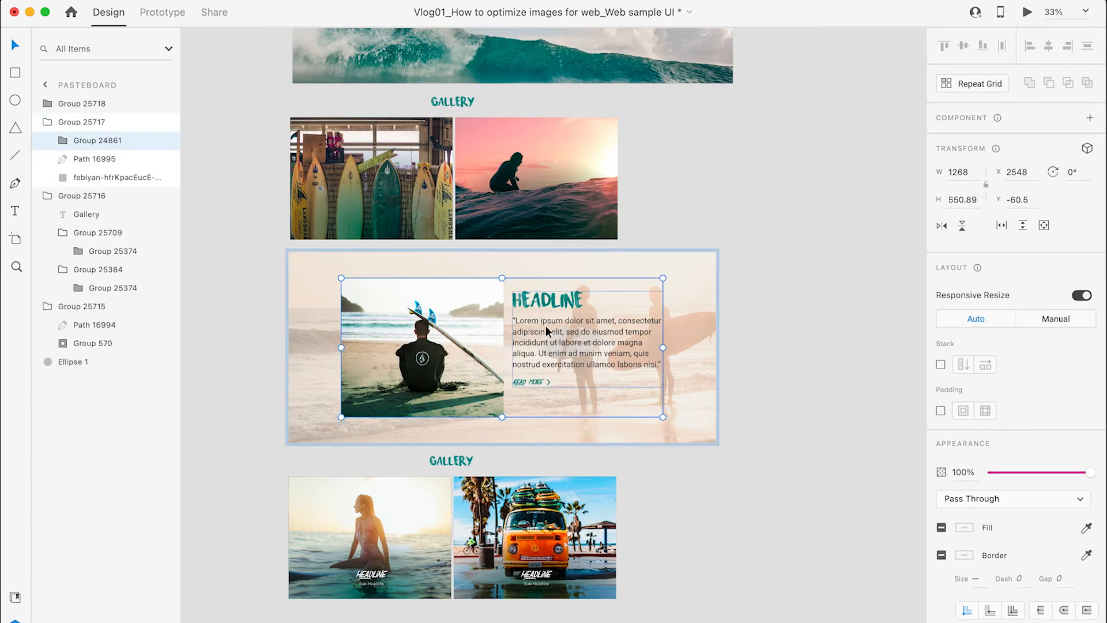
{"action": "key", "text": "Delete"}
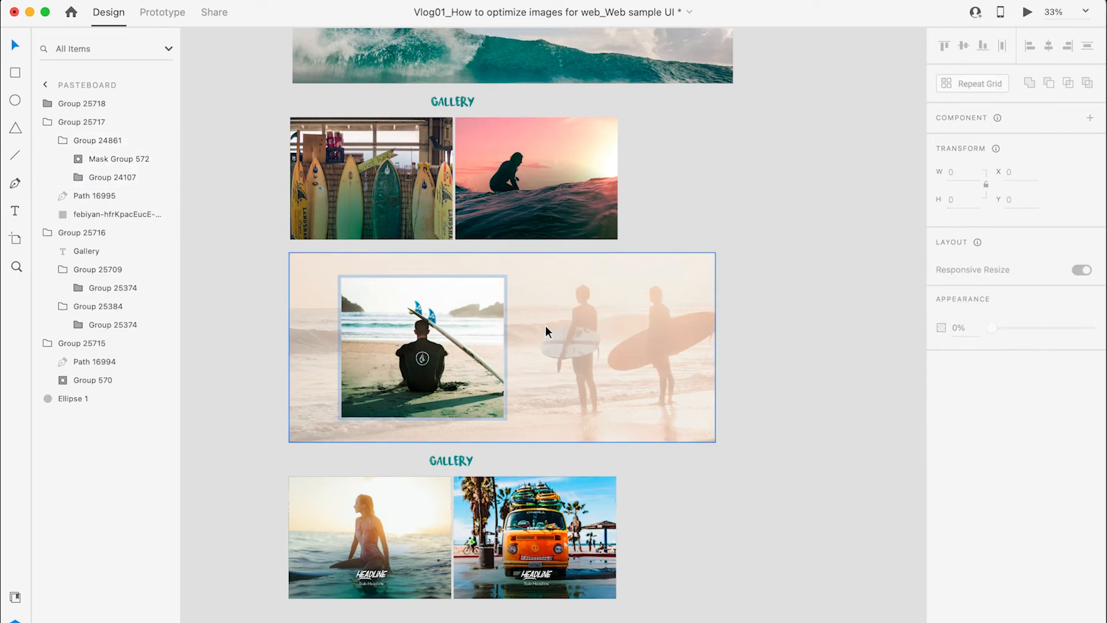
Ungroup the headline section copy and select the seated surfer photo as a separate object
{"action": "left_click", "coordinate": [466, 344]}
{"action": "left_click", "coordinate": [723, 183]}
{"action": "left_click", "coordinate": [489, 342]}
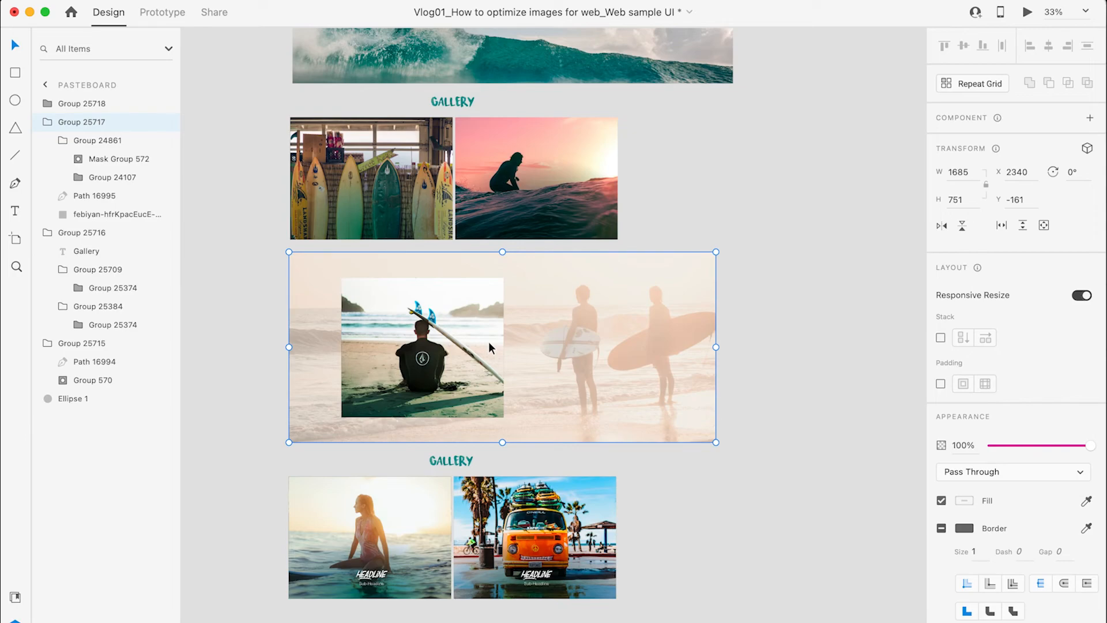
{"action": "right_click", "coordinate": [489, 347]}
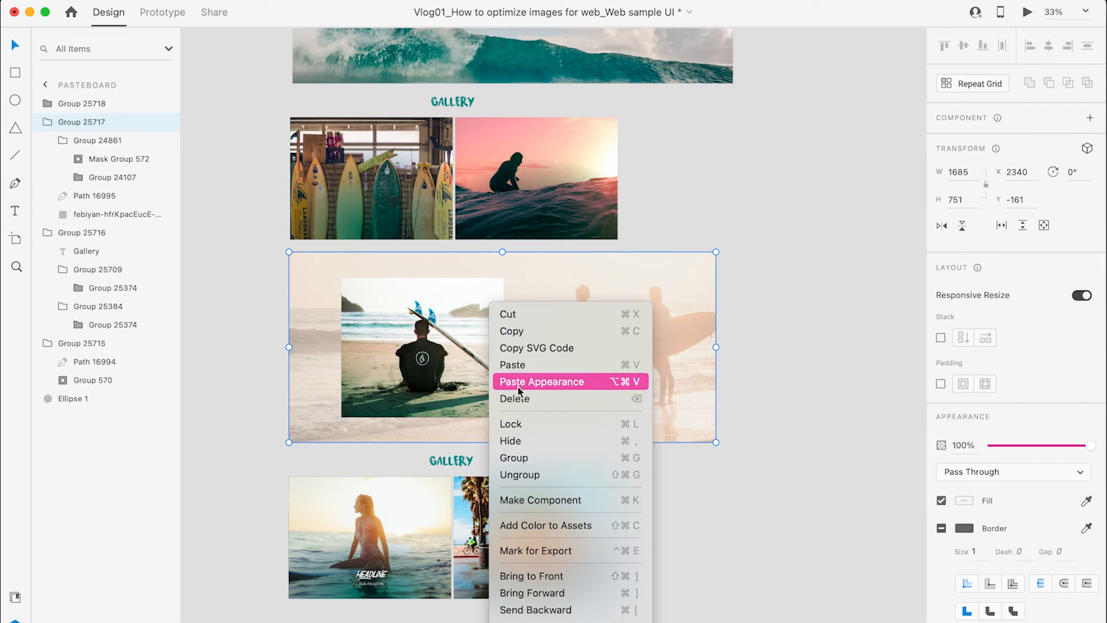
{"action": "left_click", "coordinate": [525, 475]}
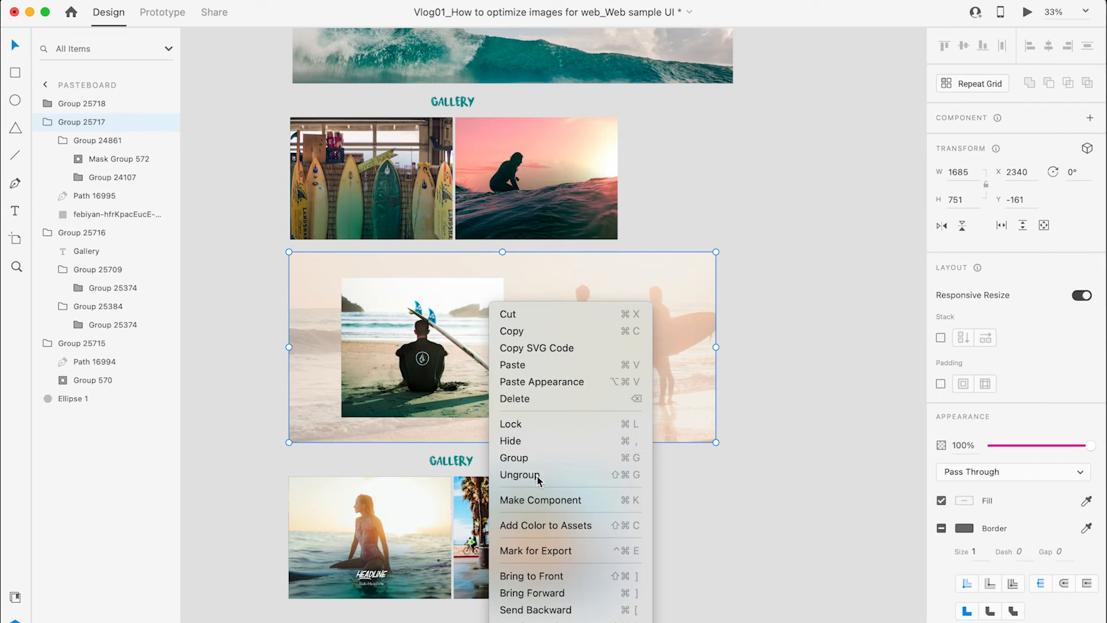
{"action": "left_click", "coordinate": [740, 341]}
{"action": "left_click", "coordinate": [461, 361]}
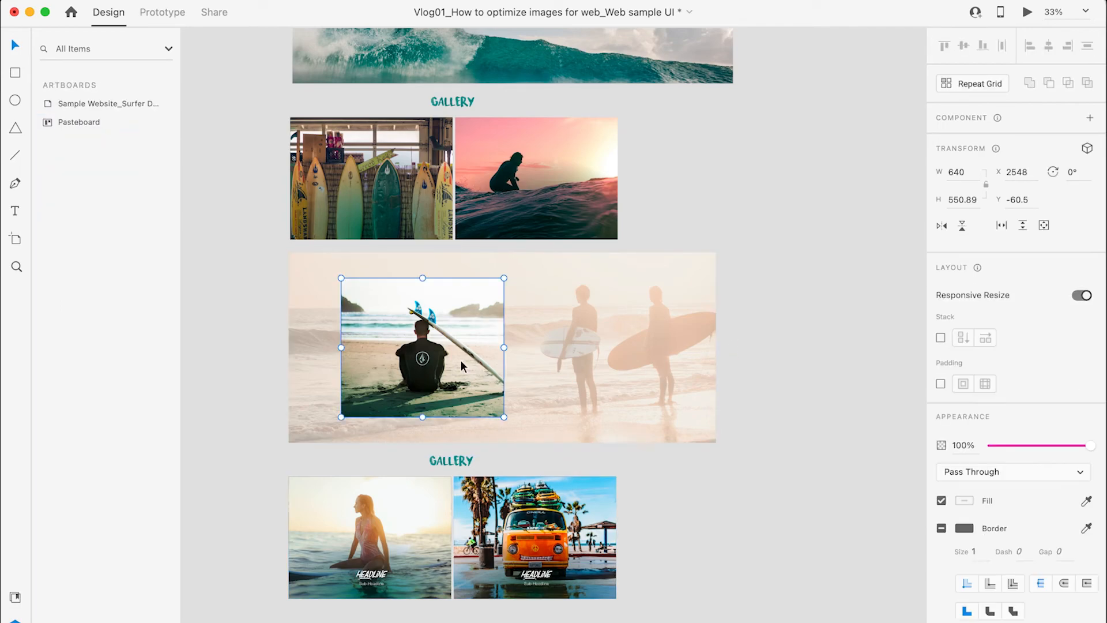
Try to move the tint overlay of the headline section copy on its own
{"action": "scroll", "coordinate": [461, 360], "scroll_direction": "right", "scroll_amount": 5}
{"action": "left_click", "coordinate": [462, 360]}
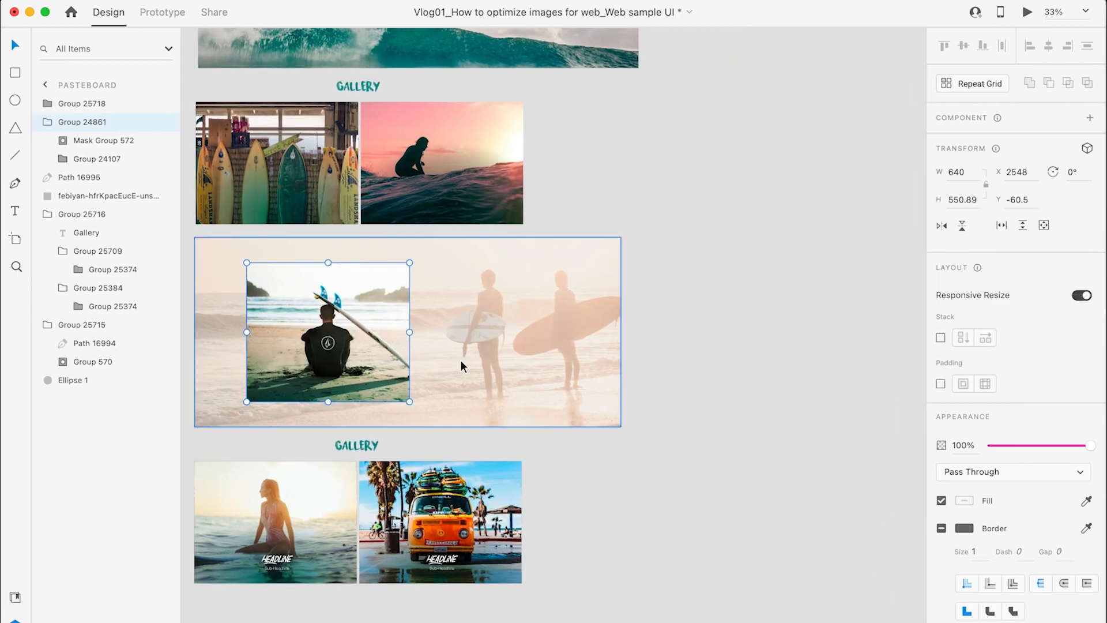
{"action": "key", "text": "super+minus"}
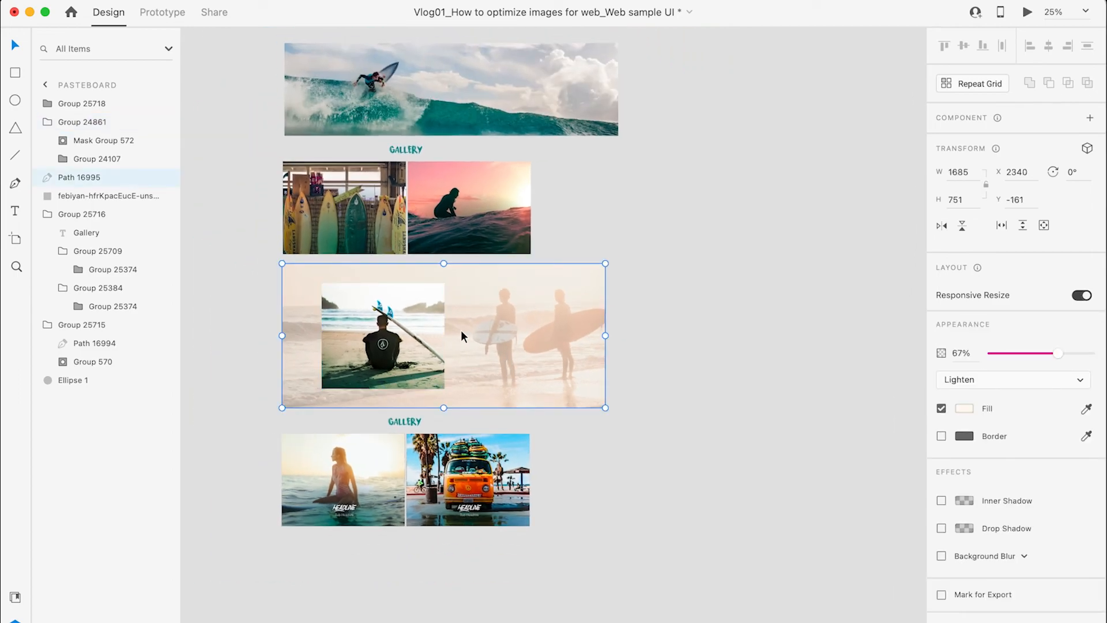
{"action": "left_click_drag", "start_coordinate": [612, 366], "coordinate": [661, 355]}
{"action": "key", "text": "super+z"}
Group the tint overlay with the two-surfer background photo and move them clear of the seated surfer photo, to about X 3632, Y -161
{"action": "left_click", "coordinate": [634, 295]}
{"action": "left_click_drag", "start_coordinate": [635, 290], "coordinate": [497, 420]}
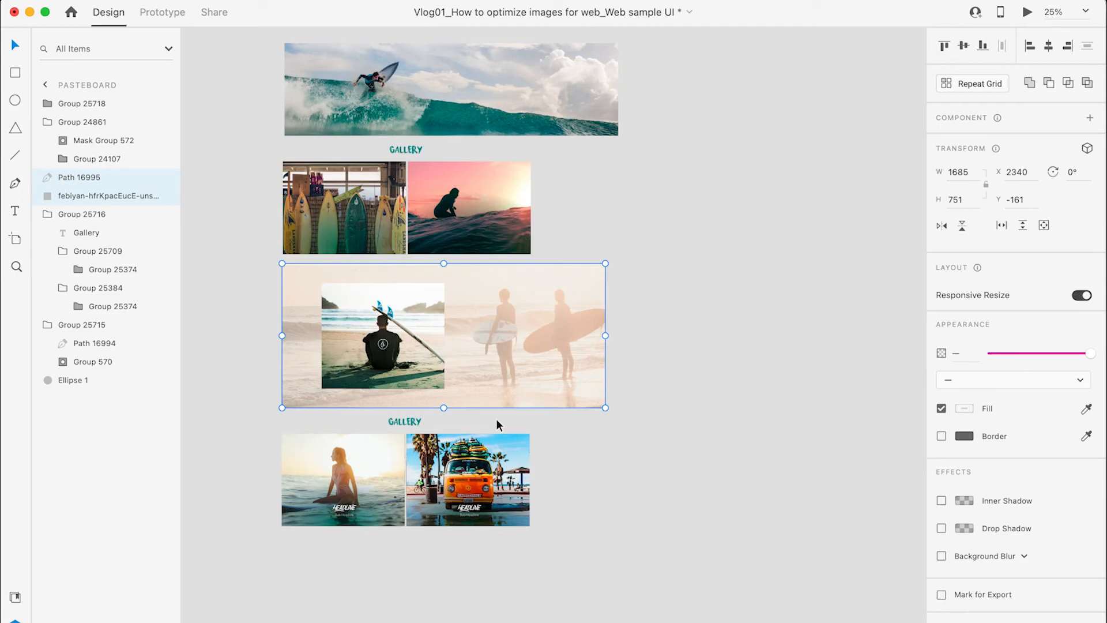
{"action": "key", "text": "super+g"}
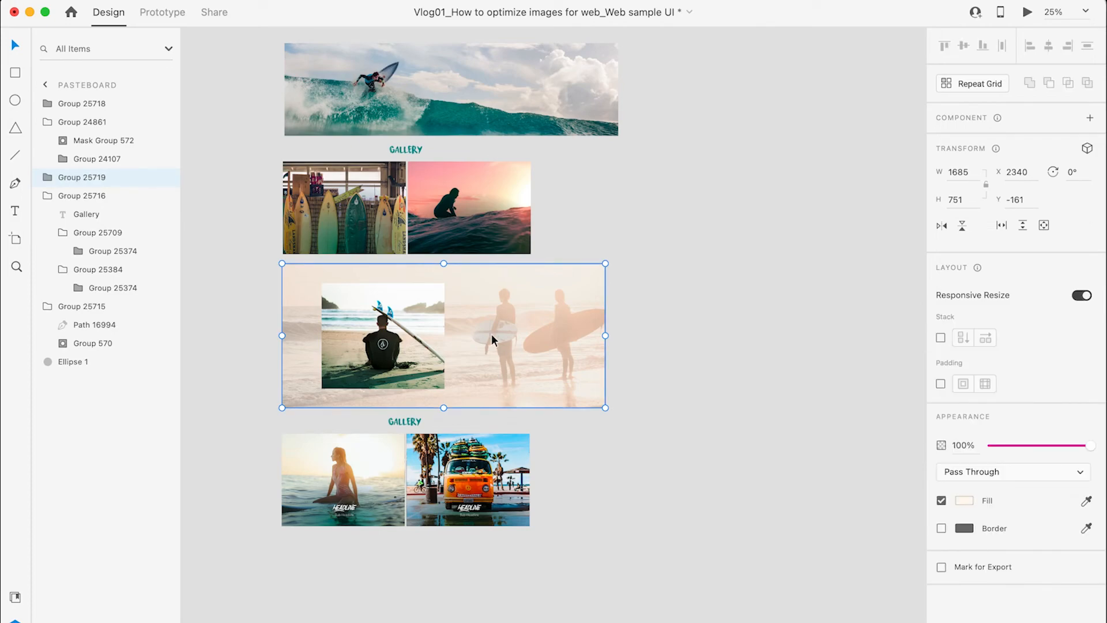
{"action": "left_click_drag", "start_coordinate": [492, 334], "coordinate": [738, 369]}
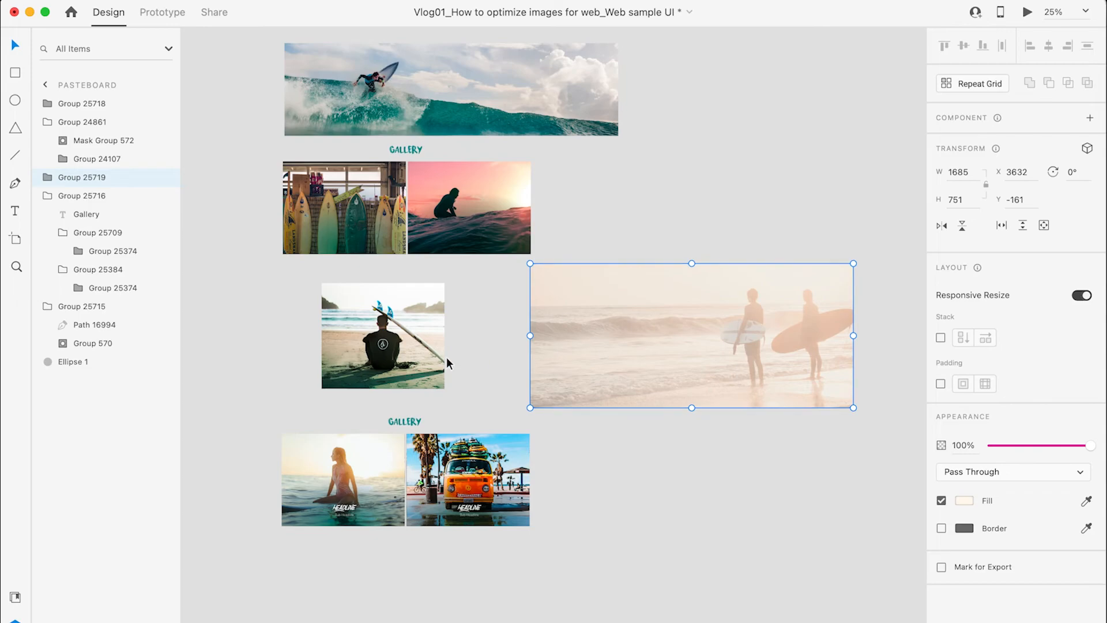
{"action": "scroll", "coordinate": [446, 357], "scroll_direction": "down", "scroll_amount": 2}
{"action": "scroll", "coordinate": [447, 357], "scroll_direction": "left", "scroll_amount": 2}
{"action": "left_click", "coordinate": [418, 324]}
{"action": "left_click", "coordinate": [649, 318]}
{"action": "left_click", "coordinate": [448, 321]}
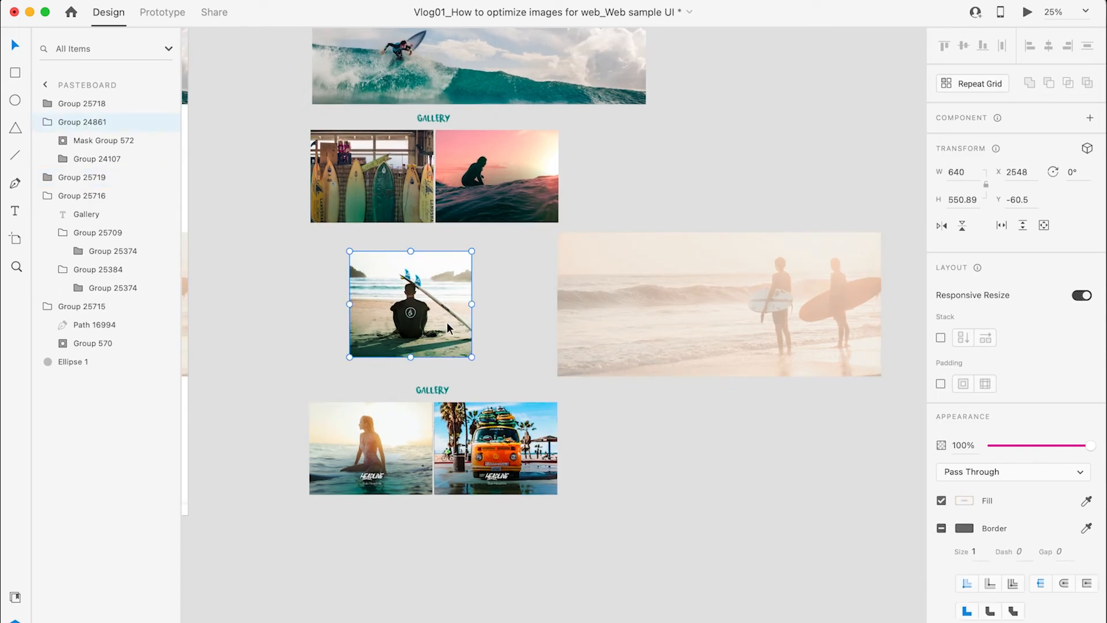
Delete the "Gallery" title from the second gallery copy
{"action": "left_click", "coordinate": [414, 415]}
{"action": "scroll", "coordinate": [414, 416], "scroll_direction": "down", "scroll_amount": 2}
{"action": "scroll", "coordinate": [414, 415], "scroll_direction": "left", "scroll_amount": 2}
{"action": "scroll", "coordinate": [414, 415], "scroll_direction": "up", "scroll_amount": 3}
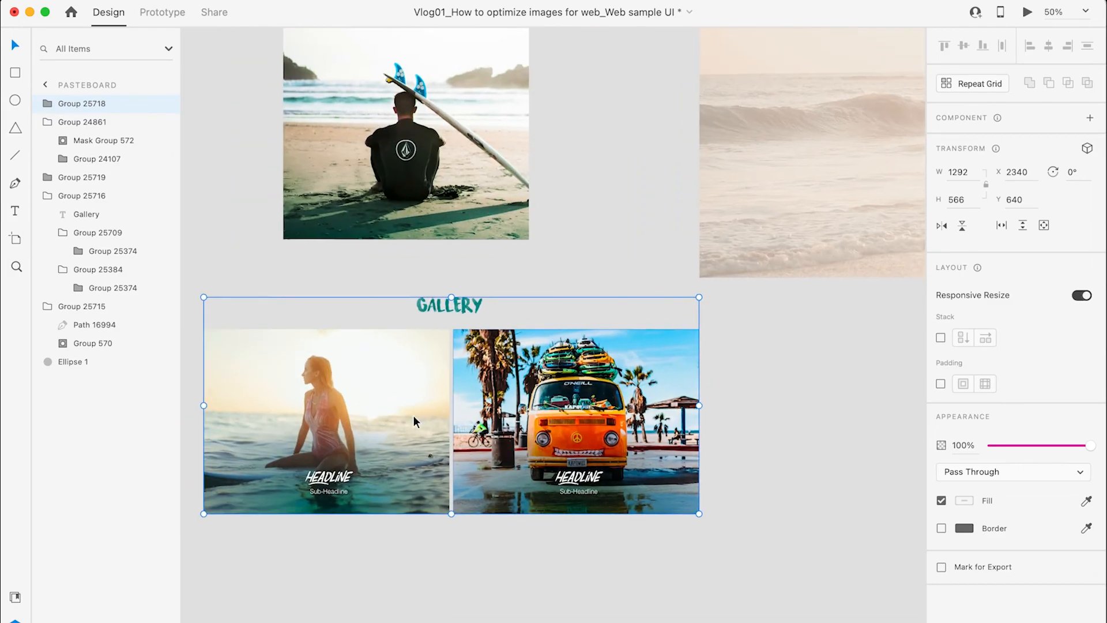
{"action": "double_click", "coordinate": [462, 303]}
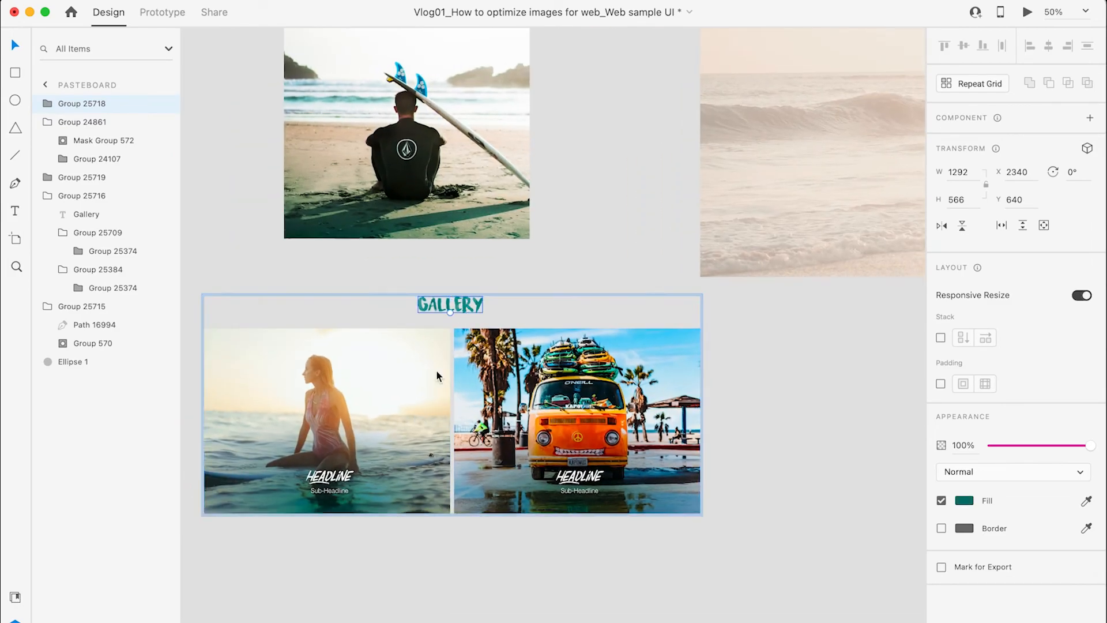
{"action": "key", "text": "Delete"}
Delete the headline and sub-headline from the photo of the woman in the water in the second gallery copy
{"action": "left_click", "coordinate": [336, 483]}
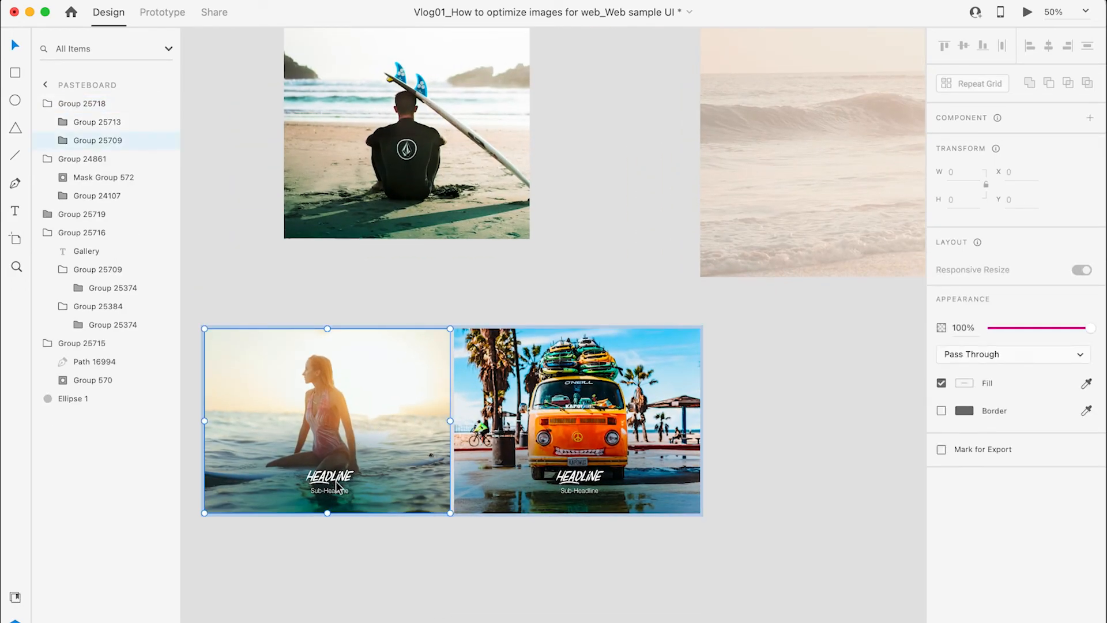
{"action": "double_click", "coordinate": [336, 484]}
{"action": "key", "text": "Delete"}
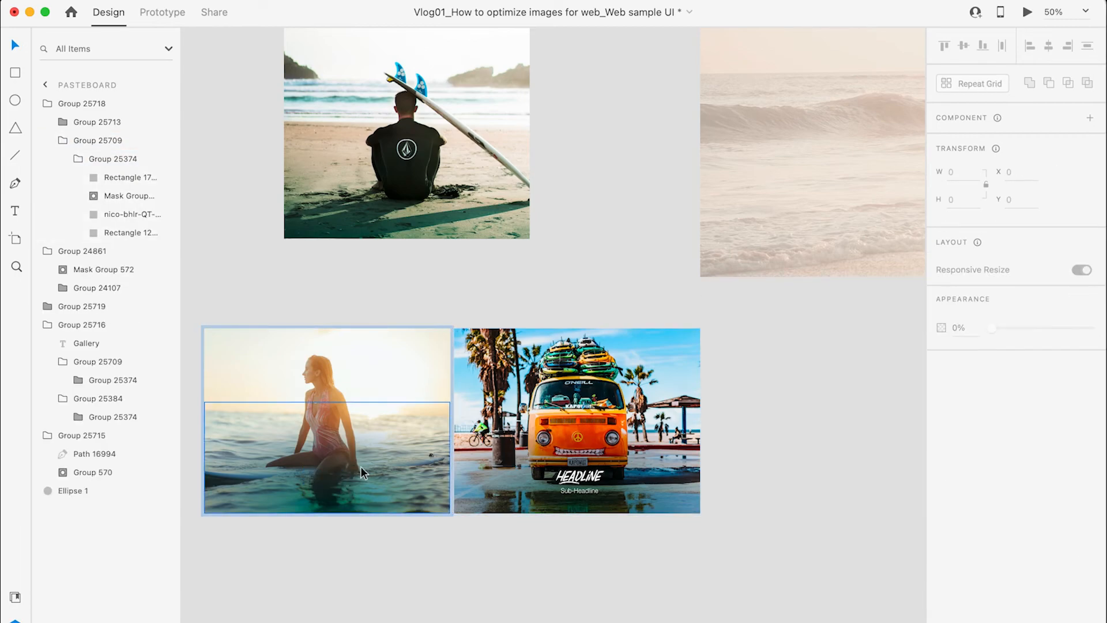
Delete the headline and sub-headline from the orange van photo, then select the whole second gallery copy
{"action": "left_click", "coordinate": [578, 483]}
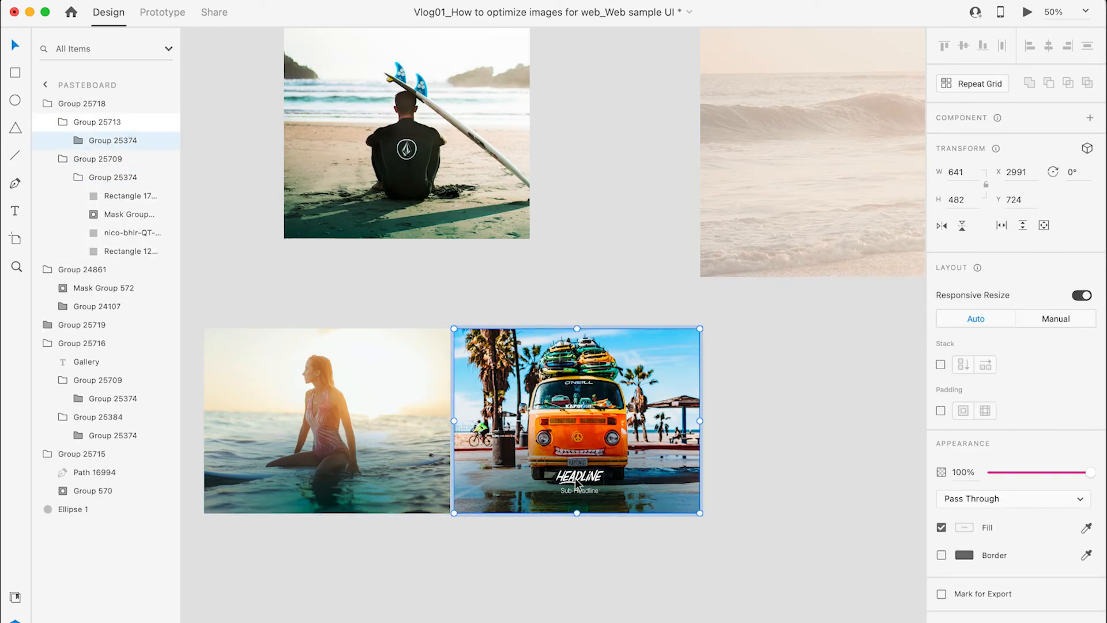
{"action": "double_click", "coordinate": [577, 485]}
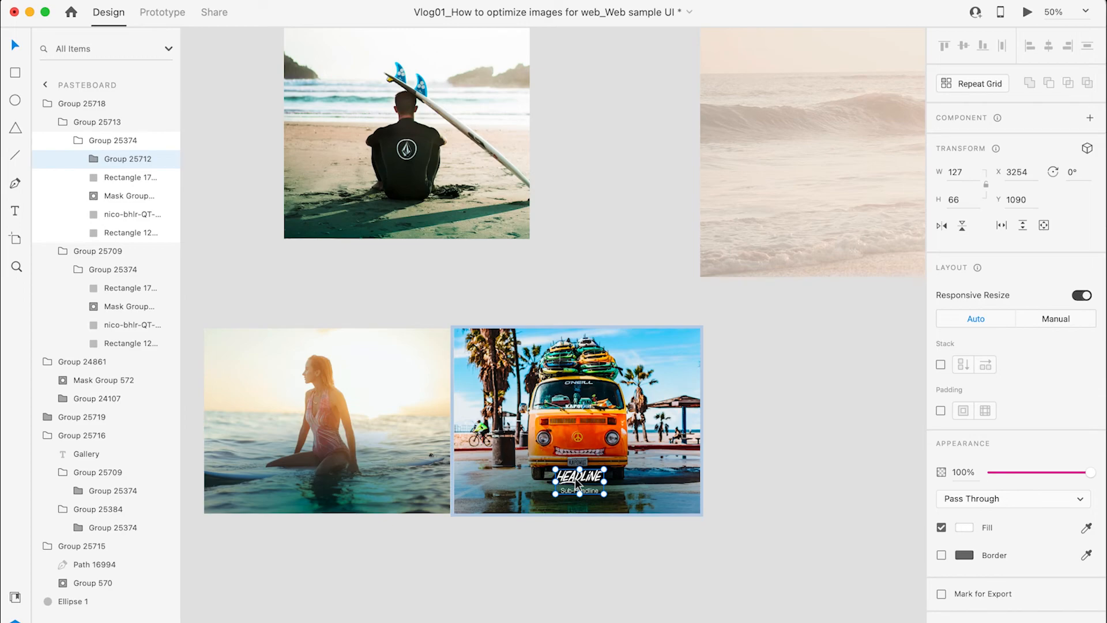
{"action": "key", "text": "Delete"}
{"action": "left_click", "coordinate": [600, 438]}
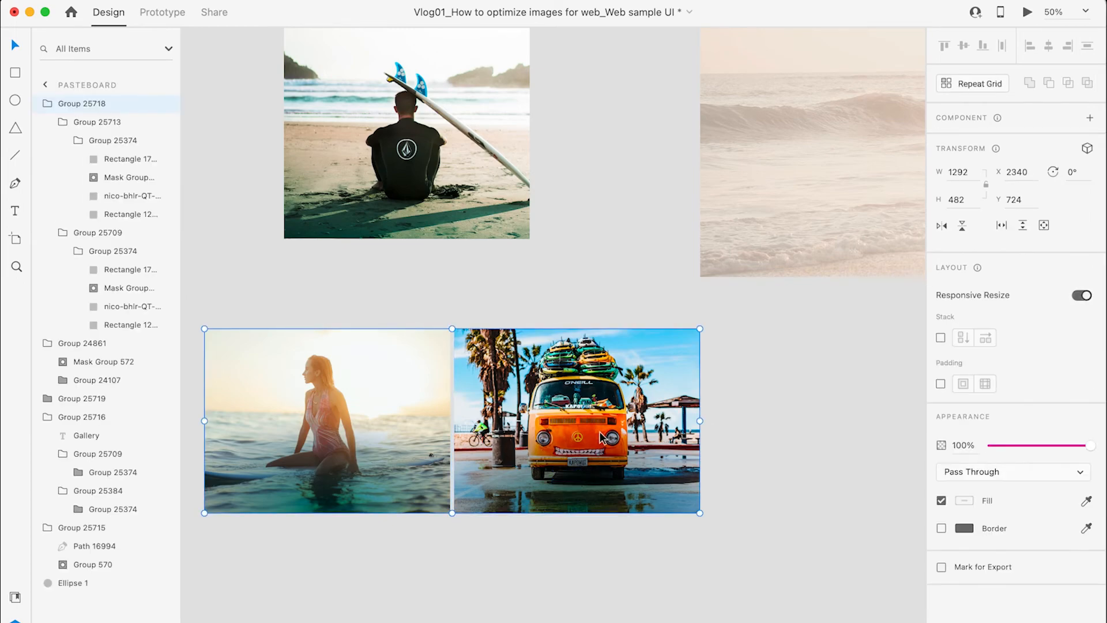
Ungroup the second gallery copy so the woman photo and the orange van photo are separate
{"action": "right_click", "coordinate": [601, 438]}
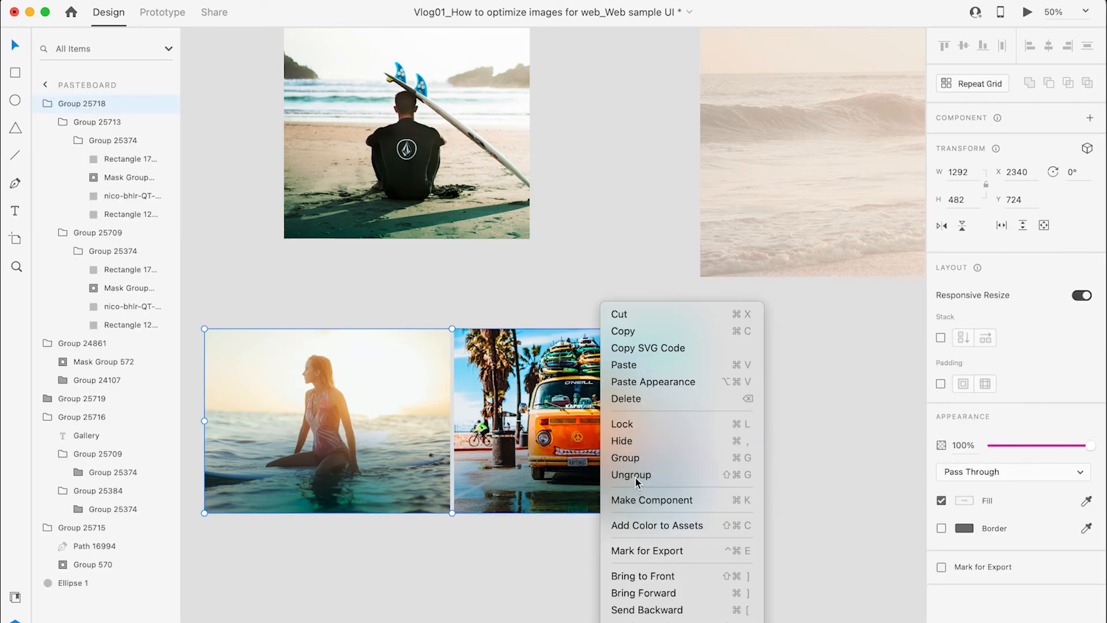
{"action": "left_click", "coordinate": [636, 475]}
{"action": "left_click", "coordinate": [705, 407]}
{"action": "left_click", "coordinate": [606, 450]}
{"action": "left_click_drag", "start_coordinate": [606, 449], "coordinate": [719, 472]}
{"action": "key", "text": "super+z"}
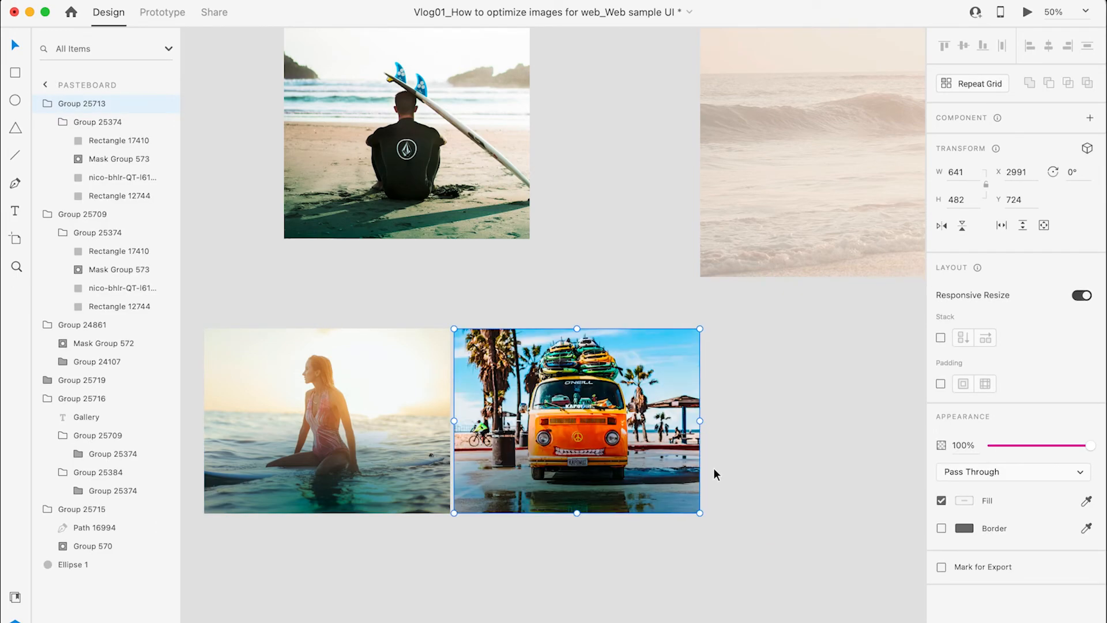
Delete the "Gallery" title from the first gallery copy on the pasteboard
{"action": "key", "text": "super+minus"}
{"action": "scroll", "coordinate": [531, 406], "scroll_direction": "up", "scroll_amount": 5}
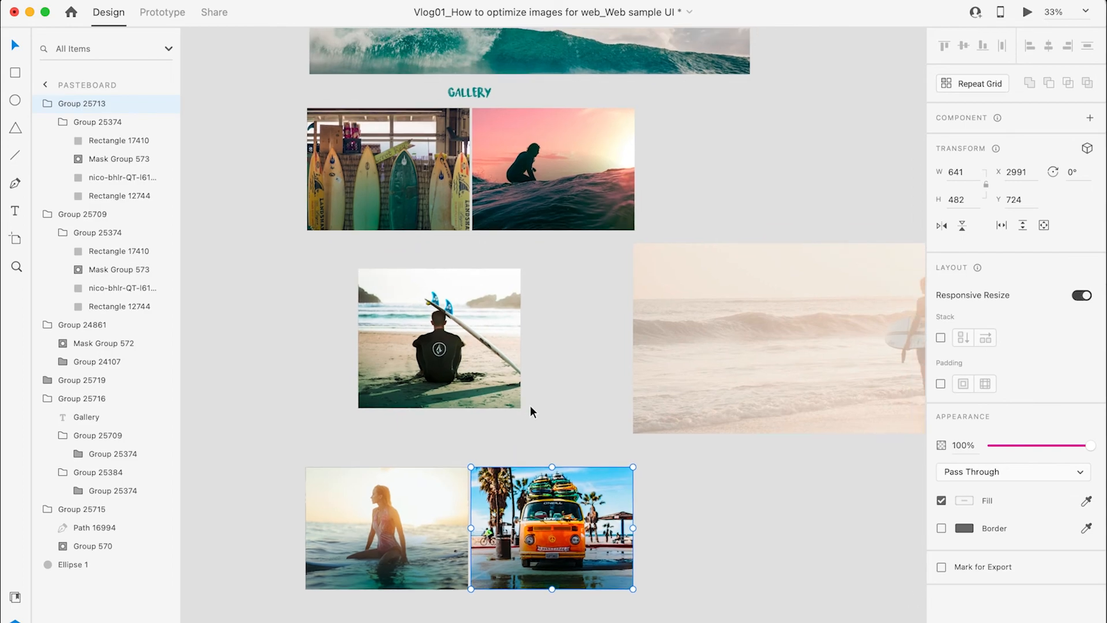
{"action": "scroll", "coordinate": [531, 406], "scroll_direction": "up", "scroll_amount": 6}
{"action": "left_click", "coordinate": [480, 273]}
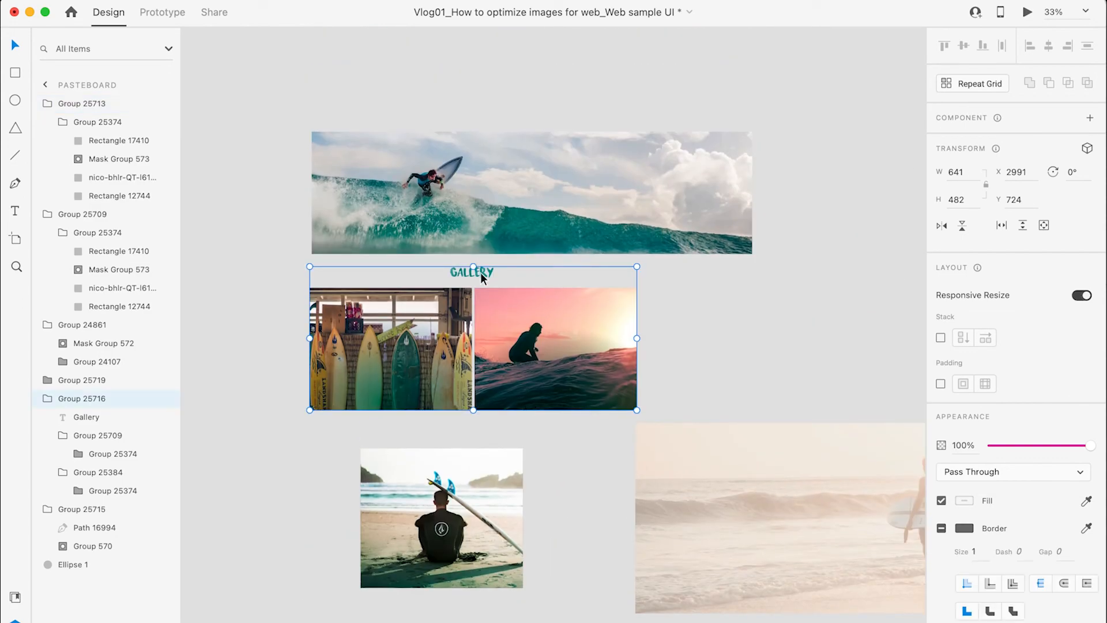
{"action": "double_click", "coordinate": [480, 272]}
{"action": "key", "text": "Delete"}
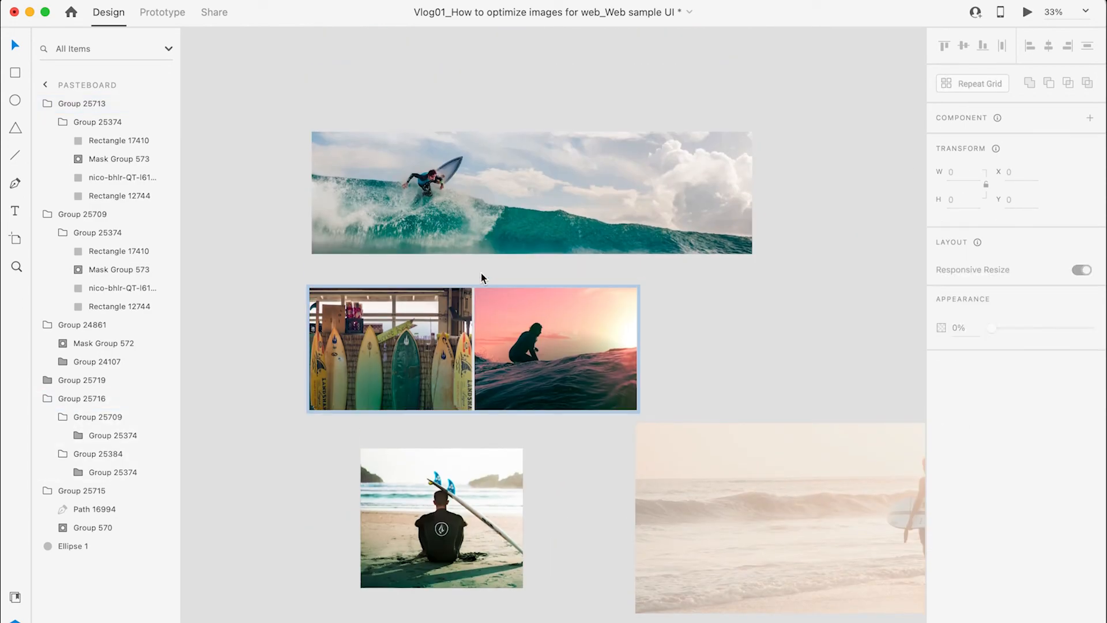
Ungroup the first gallery copy and select the pink sunset surfer photo on its own
{"action": "left_click", "coordinate": [589, 306]}
{"action": "right_click", "coordinate": [589, 307]}
{"action": "left_click", "coordinate": [613, 473]}
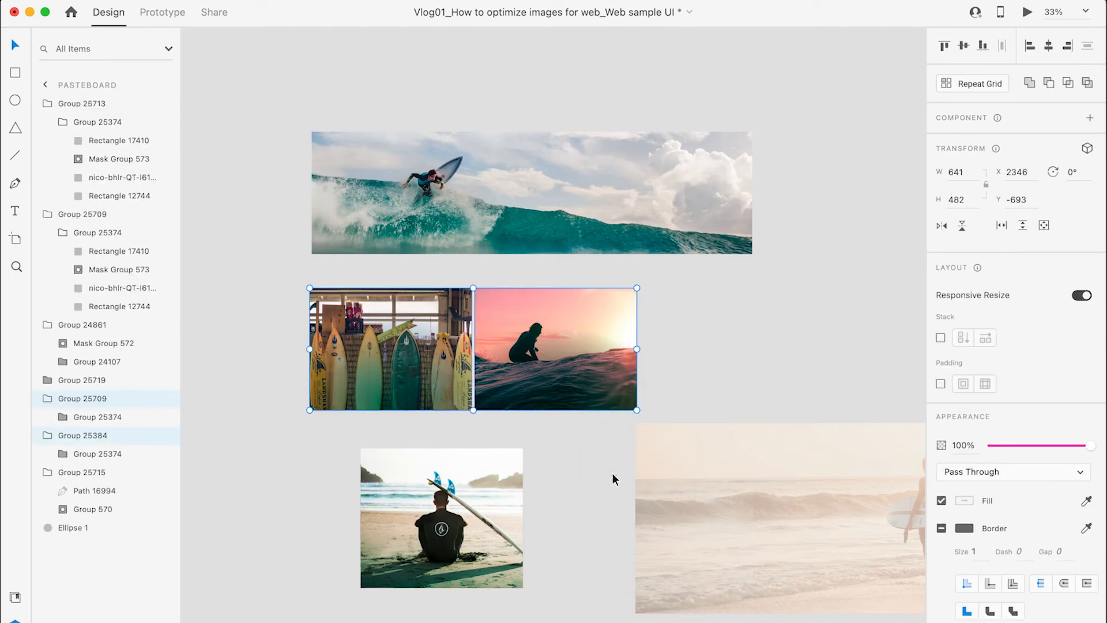
{"action": "left_click", "coordinate": [717, 292]}
{"action": "left_click", "coordinate": [585, 346]}
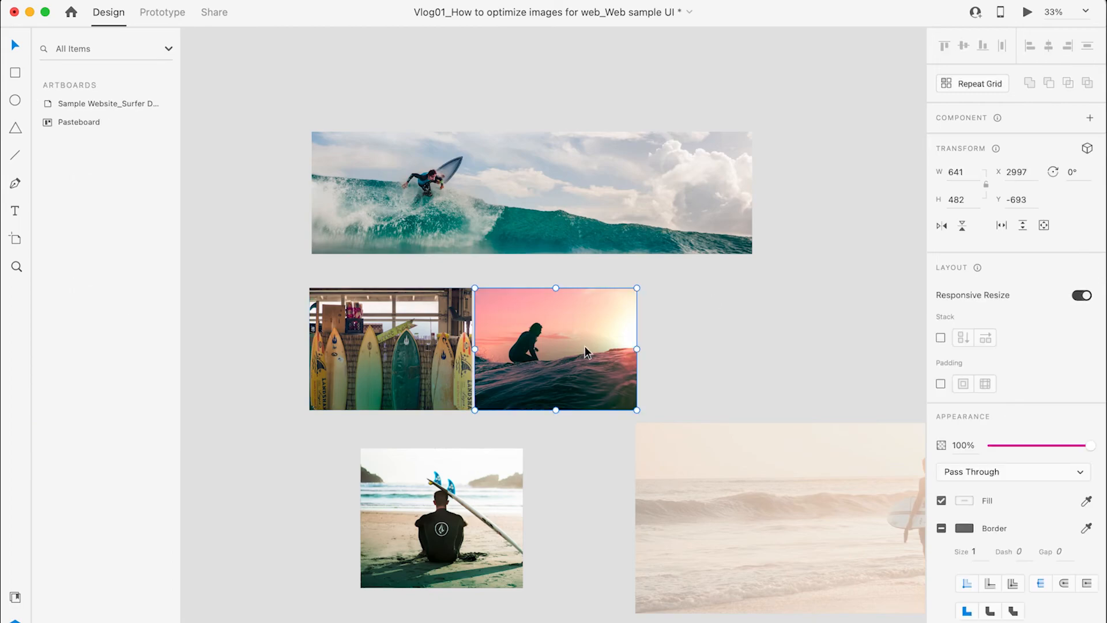
{"action": "key", "text": "super+minus"}
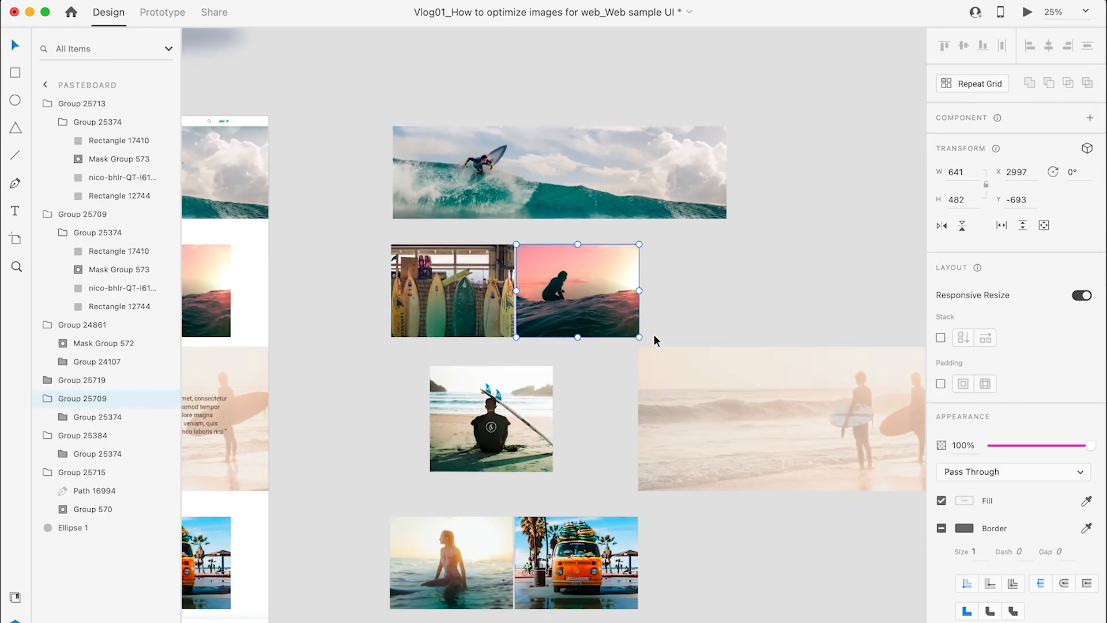
{"action": "left_click", "coordinate": [673, 400]}
{"action": "left_click_drag", "start_coordinate": [606, 408], "coordinate": [606, 407]}
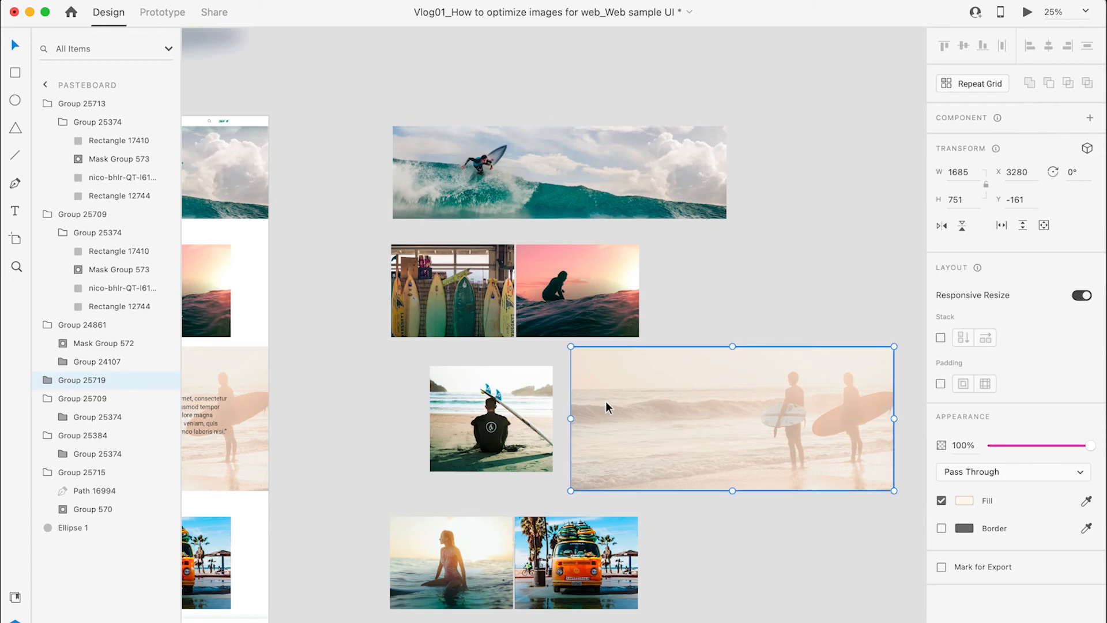
{"action": "key", "text": "super+z"}
Draw an artboard of 1738 × 482 exactly around the wave surfer banner image
{"action": "scroll", "coordinate": [605, 407], "scroll_direction": "left", "scroll_amount": 5}
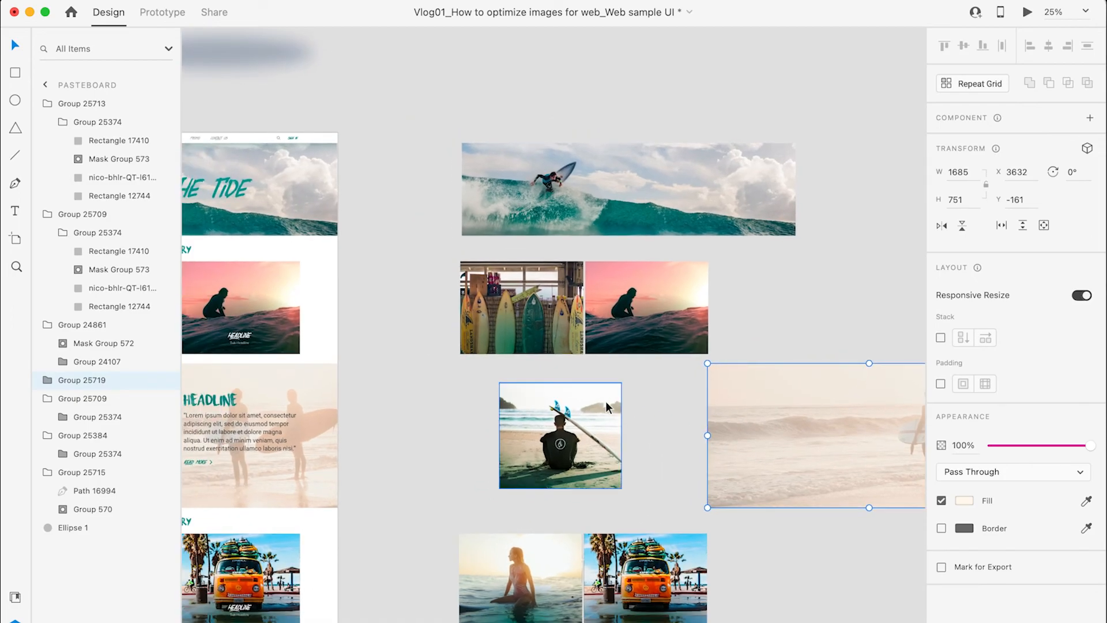
{"action": "key", "text": "super+equal"}
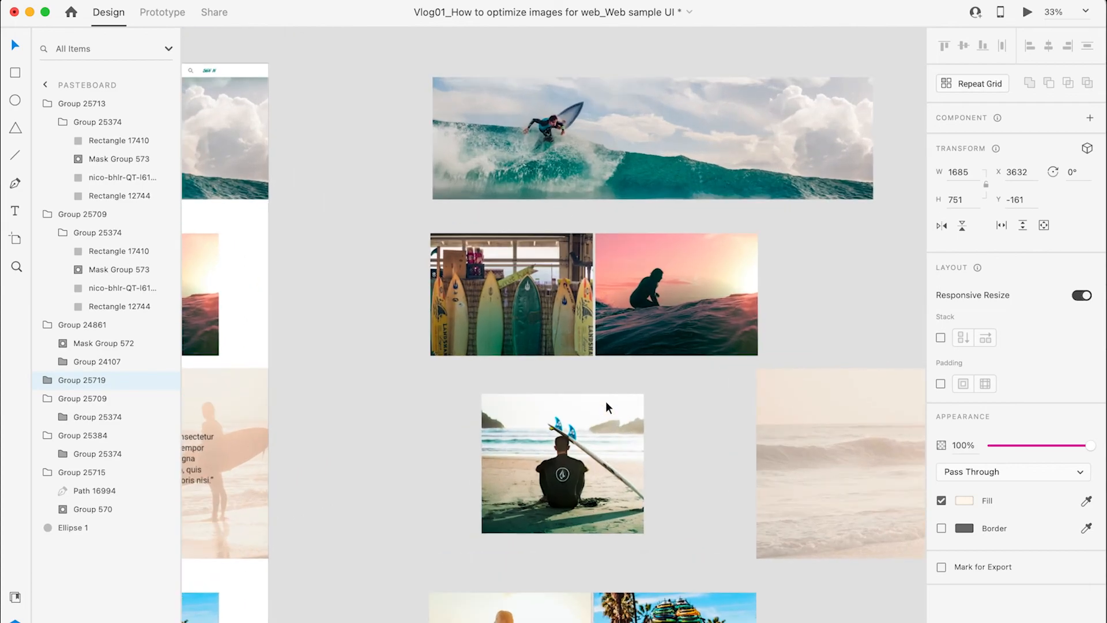
{"action": "scroll", "coordinate": [606, 400], "scroll_direction": "right", "scroll_amount": 3}
{"action": "scroll", "coordinate": [606, 400], "scroll_direction": "up", "scroll_amount": 2}
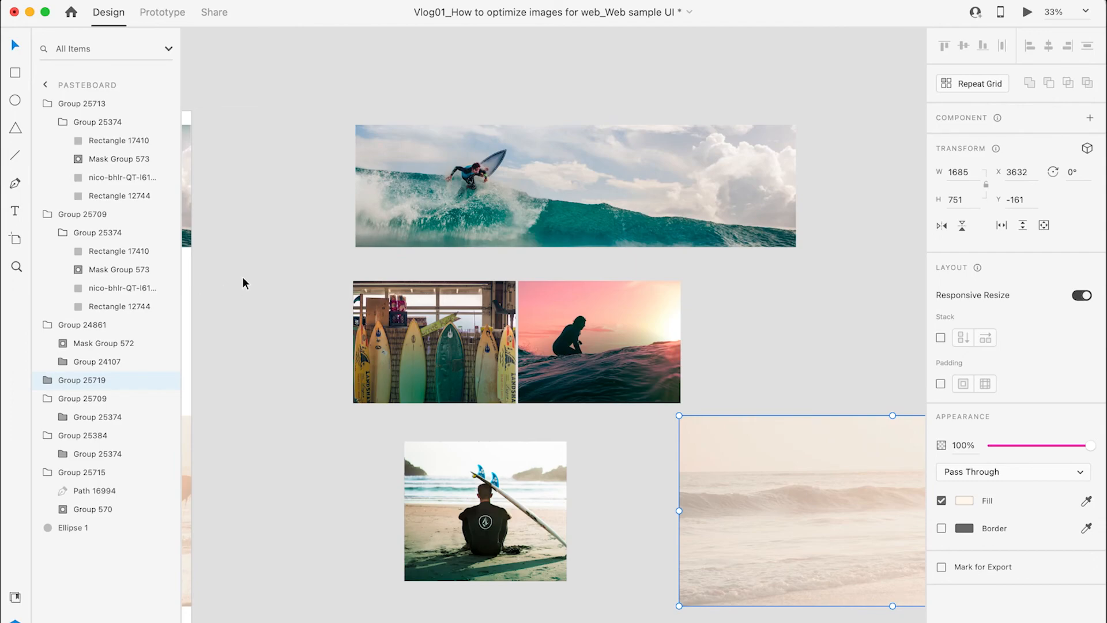
{"action": "left_click", "coordinate": [16, 242]}
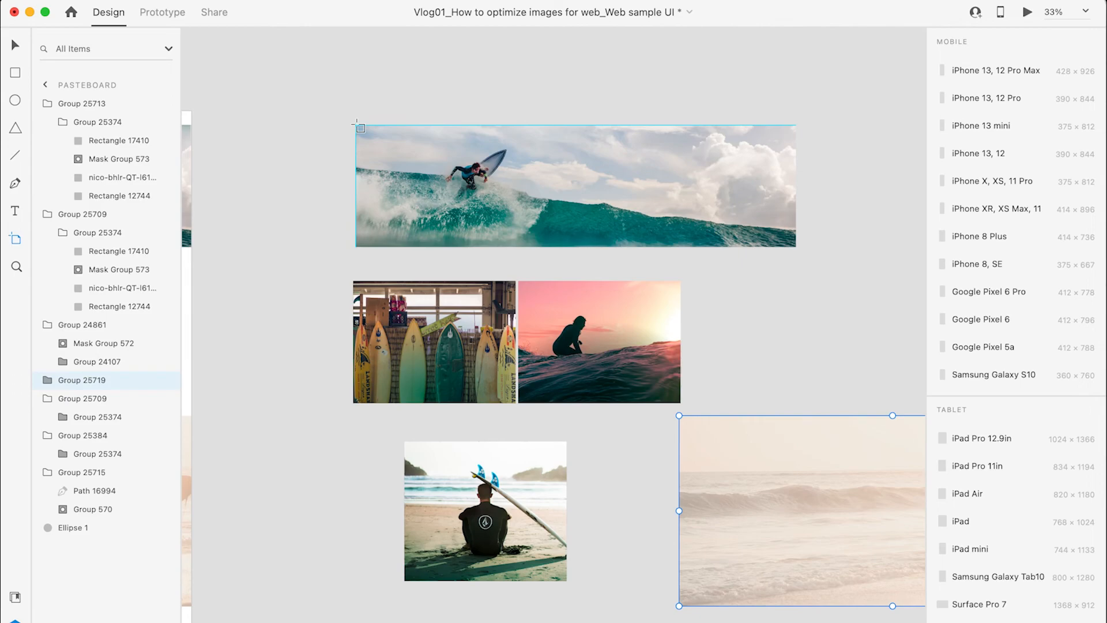
{"action": "left_click_drag", "start_coordinate": [357, 124], "coordinate": [797, 247]}
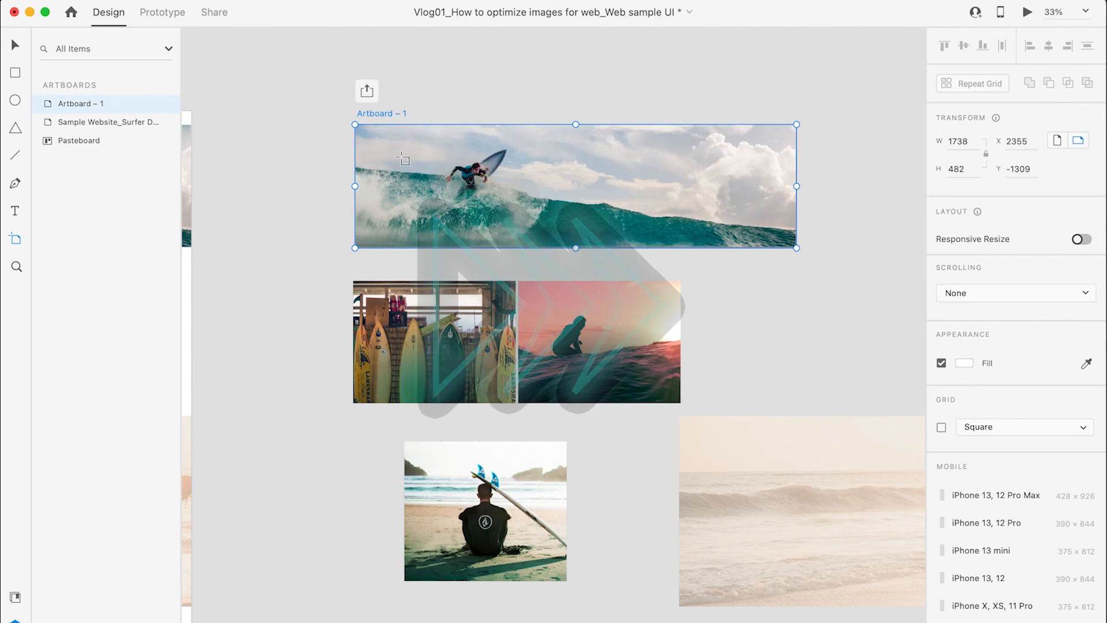
Draw 641 × 482 artboards for the surfboard photo and the sunset surfer photo, and fit the sunset photo to its artboard
{"action": "mouse_move", "coordinate": [354, 284]}
{"action": "left_mouse_down"}
{"action": "mouse_move", "coordinate": [569, 283]}
{"action": "mouse_move", "coordinate": [715, 403]}
{"action": "left_mouse_up"}
{"action": "key", "text": "super+equal"}
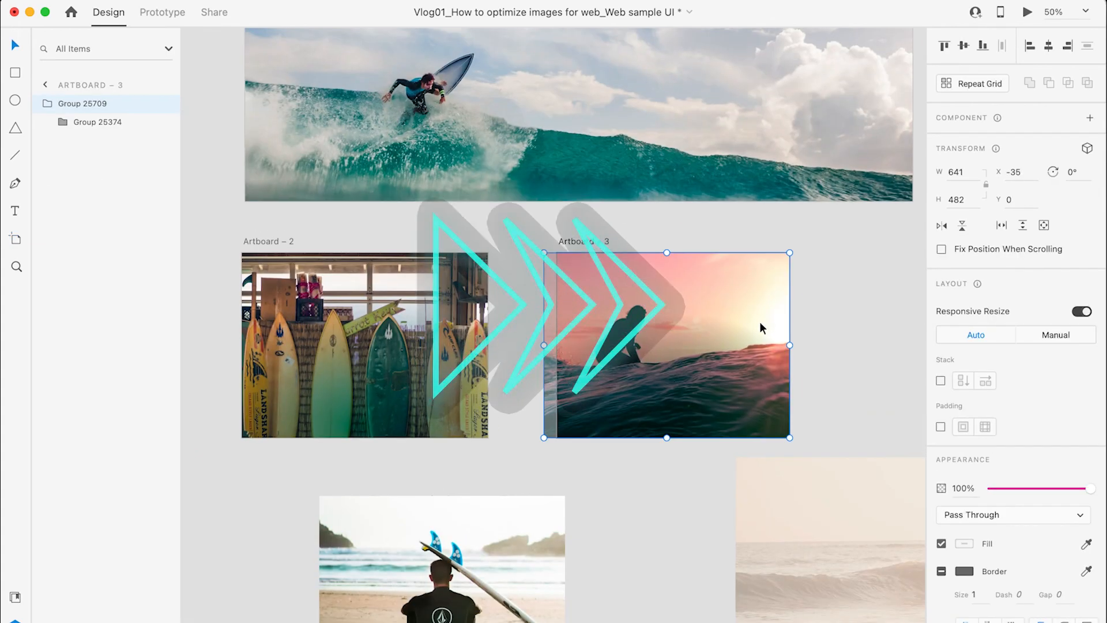
{"action": "left_click", "coordinate": [957, 172]}
{"action": "type", "text": "640"}
{"action": "left_click_drag", "start_coordinate": [689, 348], "coordinate": [703, 348]}
{"action": "left_click", "coordinate": [403, 346]}
{"action": "left_click", "coordinate": [615, 402]}
Draw a 640 × 550 artboard around the seated surfer photo and a 1685 × 751 artboard around the two-surfer background
{"action": "scroll", "coordinate": [577, 375], "scroll_direction": "down", "scroll_amount": 5}
{"action": "key", "text": "a"}
{"action": "left_click_drag", "start_coordinate": [355, 319], "coordinate": [600, 531]}
{"action": "key", "text": "super+minus"}
{"action": "left_click_drag", "start_coordinate": [376, 287], "coordinate": [804, 476]}
Draw 641 × 482 artboards around the photo of the woman in the water and the orange van photo
{"action": "scroll", "coordinate": [554, 346], "scroll_direction": "down", "scroll_amount": 5}
{"action": "mouse_move", "coordinate": [397, 335]}
{"action": "left_mouse_down"}
{"action": "mouse_move", "coordinate": [490, 420]}
{"action": "mouse_move", "coordinate": [559, 457]}
{"action": "left_mouse_up"}
{"action": "key", "text": "v"}
{"action": "left_click_drag", "start_coordinate": [451, 296], "coordinate": [472, 295]}
{"action": "scroll", "coordinate": [472, 295], "scroll_direction": "up", "scroll_amount": 5}
{"action": "key", "text": "a"}
{"action": "mouse_move", "coordinate": [210, 151]}
{"action": "left_mouse_down"}
{"action": "mouse_move", "coordinate": [372, 312]}
{"action": "mouse_move", "coordinate": [579, 429]}
{"action": "left_mouse_up"}
{"action": "key", "text": "v"}
Move the seated surfer artboard into the gallery row beside the sunset photo, at X 3988, Y -727
{"action": "scroll", "coordinate": [554, 346], "scroll_direction": "down", "scroll_amount": 10}
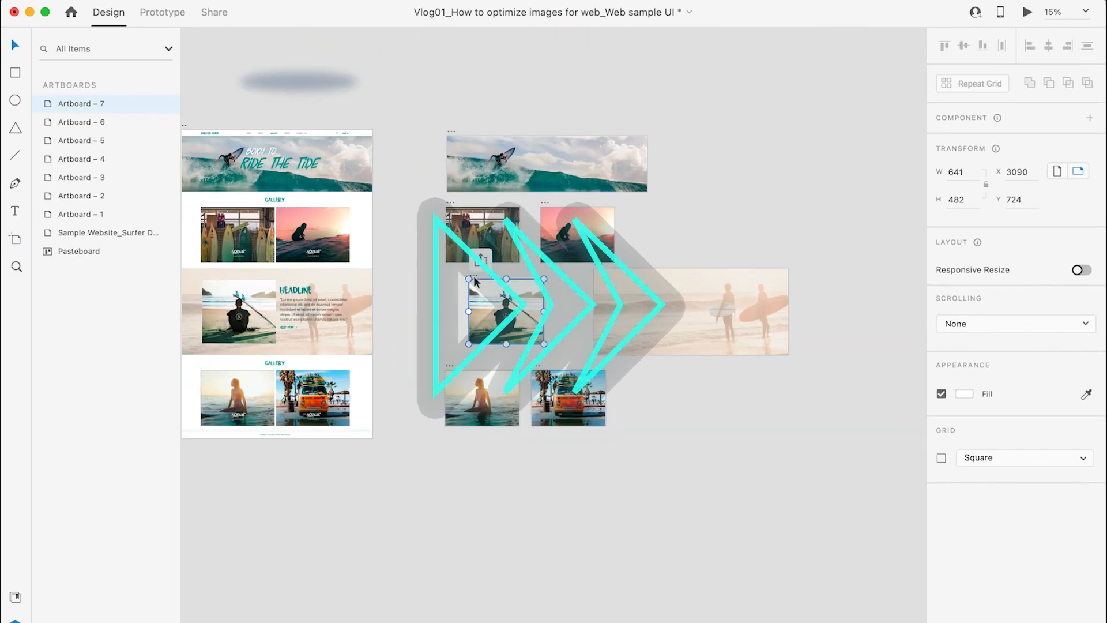
{"action": "left_click", "coordinate": [450, 274]}
{"action": "scroll", "coordinate": [538, 371], "scroll_direction": "up", "scroll_amount": 5}
Rename the wave surfer banner's artboard as "Image Asset - Main Banner"
{"action": "double_click", "coordinate": [349, 202]}
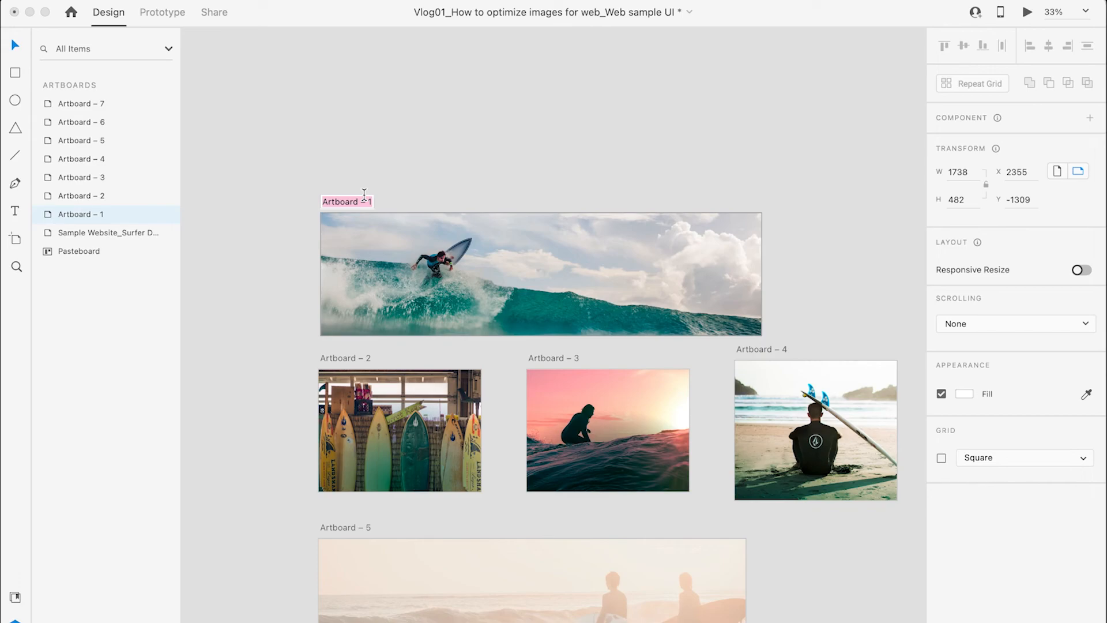
{"action": "type", "text": "Image Asset - "}
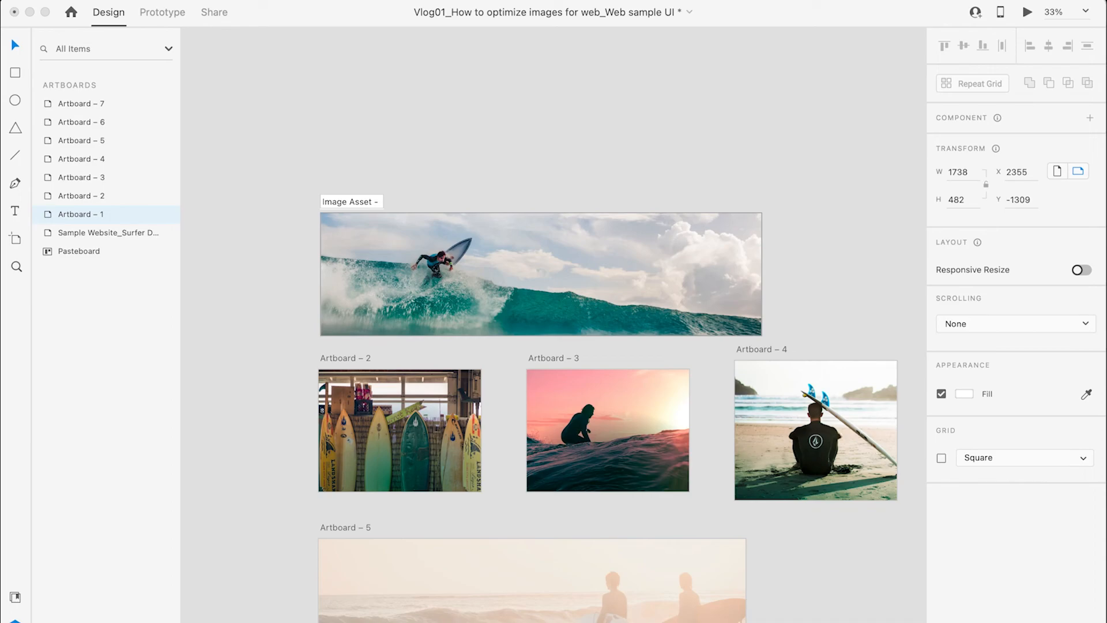
{"action": "type", "text": "Main Banner"}
{"action": "key", "text": "Return"}
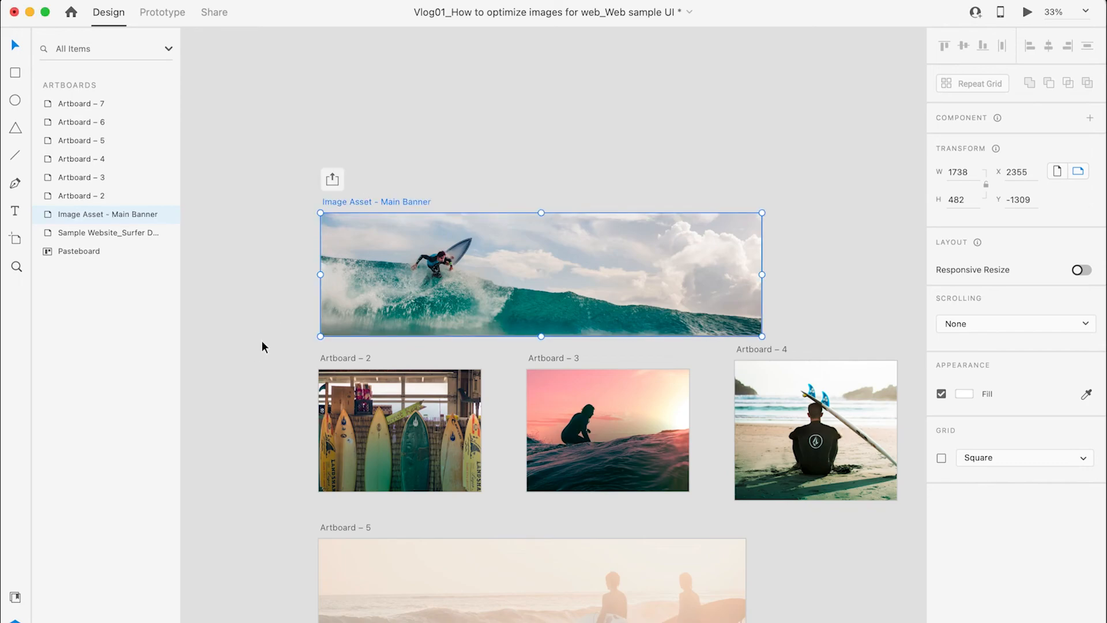
Rename the surfboard photo's artboard as "Image Asset - Gallery1"
{"action": "double_click", "coordinate": [349, 356]}
{"action": "type", "text": "Image Asset - Main Banner"}
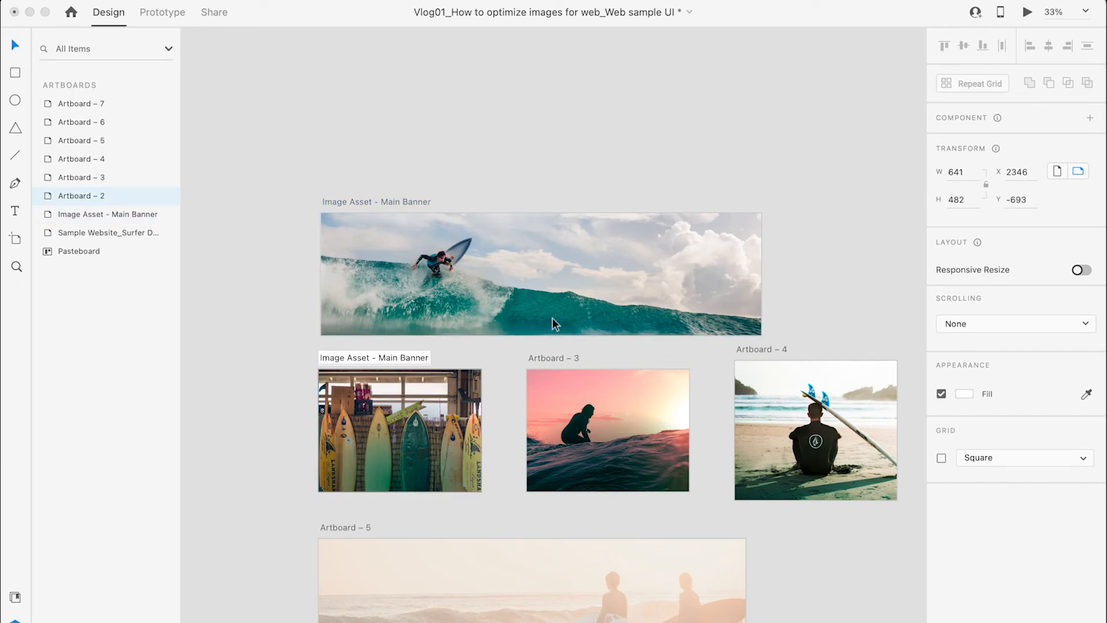
{"action": "key", "text": "shift+Left"}
{"action": "key", "text": "shift+Left"}
{"action": "key", "text": "shift+Left"}
{"action": "key", "text": "shift+Left"}
{"action": "key", "text": "shift+Left"}
{"action": "key", "text": "shift+Left"}
{"action": "key", "text": "shift+Left"}
{"action": "key", "text": "shift+Left"}
{"action": "key", "text": "shift+Left"}
{"action": "key", "text": "shift+Left"}
{"action": "key", "text": "shift+Left"}
{"action": "type", "text": "Gallery1"}
{"action": "key", "text": "Return"}
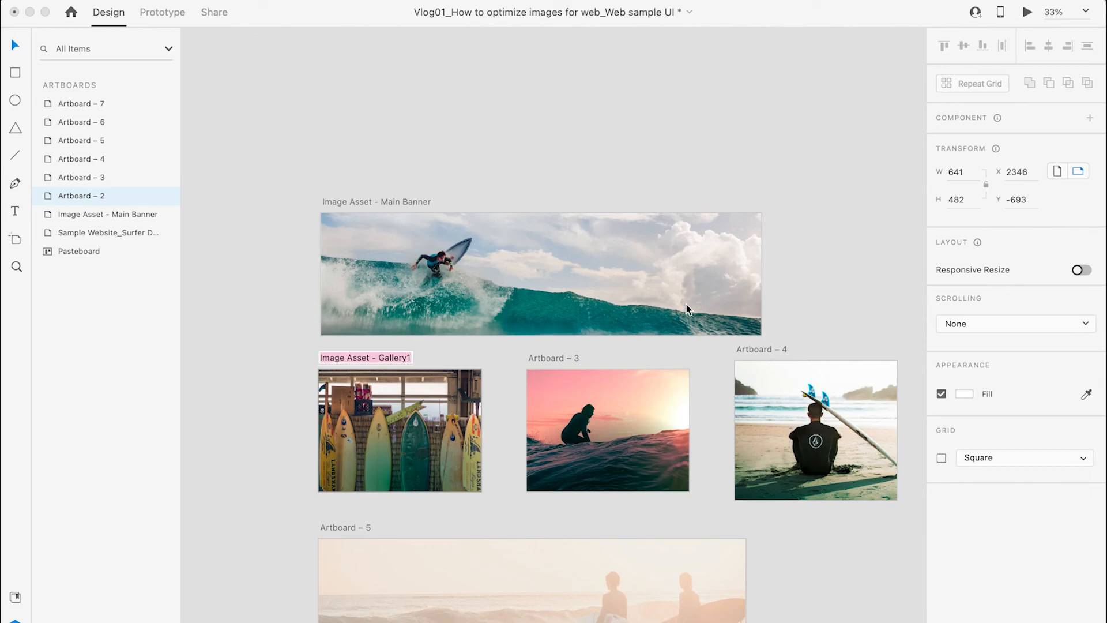
Rename the sunset surfer photo's artboard as "Image Asset - Gallery2"
{"action": "double_click", "coordinate": [564, 359]}
{"action": "type", "text": "Image Asset - Gallery1"}
{"action": "key", "text": "BackSpace"}
{"action": "type", "text": "2"}
{"action": "key", "text": "Return"}
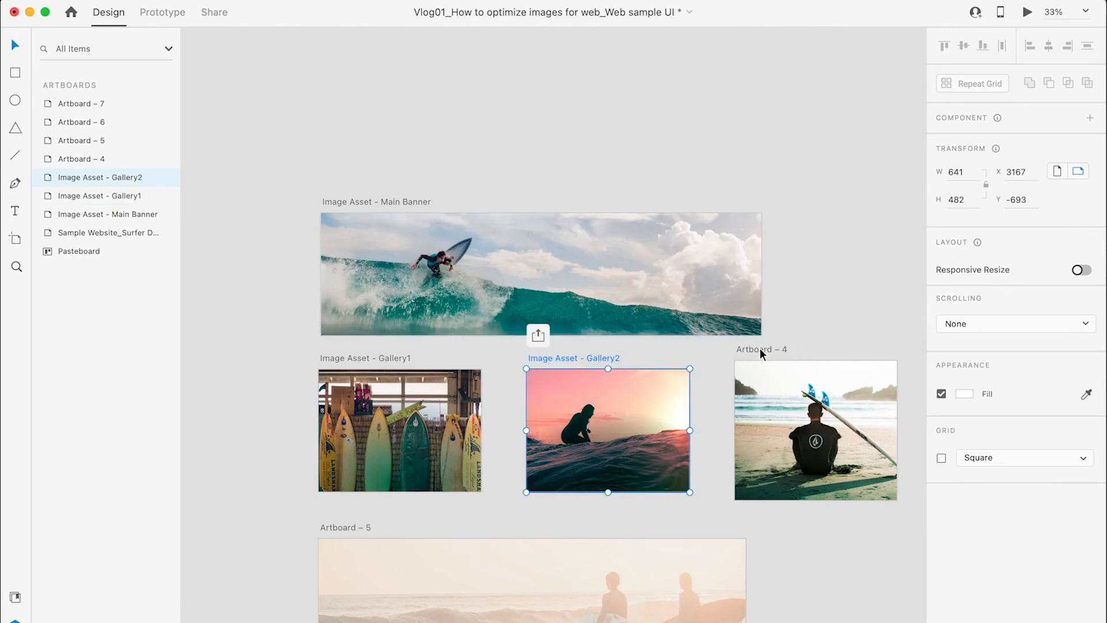
Rename the seated surfer photo's artboard as "Image Asset - Combi"
{"action": "double_click", "coordinate": [759, 348]}
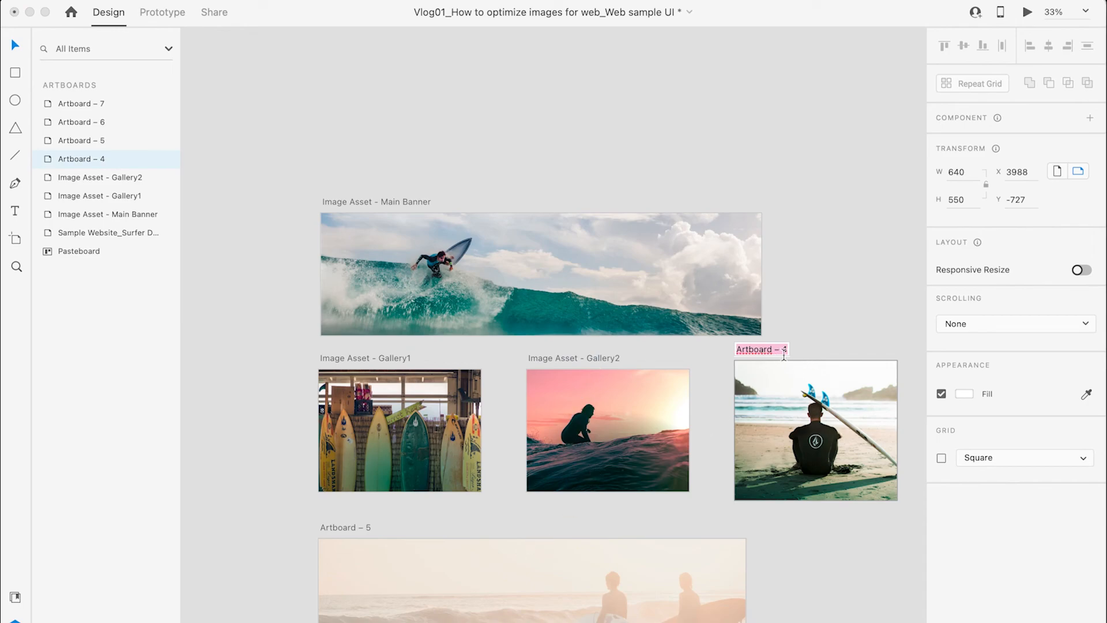
{"action": "type", "text": "Image Asset - Gallery2"}
{"action": "key", "text": "shift+Left"}
{"action": "key", "text": "shift+Left"}
{"action": "key", "text": "shift+Left"}
{"action": "key", "text": "shift+Left"}
{"action": "key", "text": "shift+Left"}
{"action": "key", "text": "shift+Left"}
{"action": "key", "text": "shift+Left"}
{"action": "key", "text": "shift+Left"}
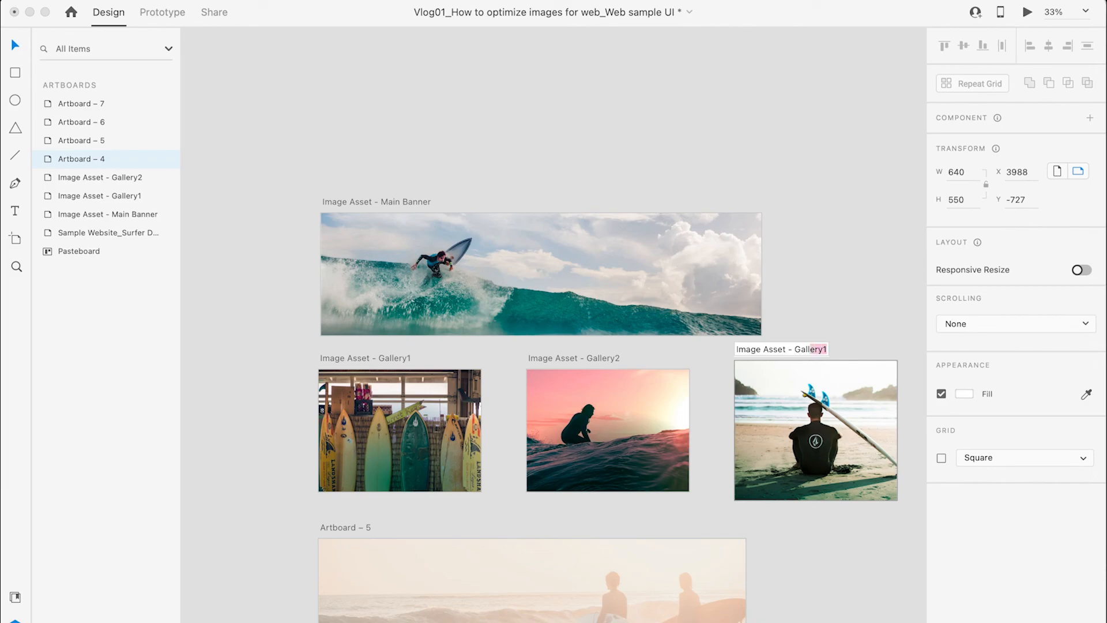
{"action": "type", "text": "Combi"}
{"action": "key", "text": "Return"}
Rename the two-surfer background's artboard as "Image Asset - Combi 2"
{"action": "scroll", "coordinate": [623, 492], "scroll_direction": "down", "scroll_amount": 2}
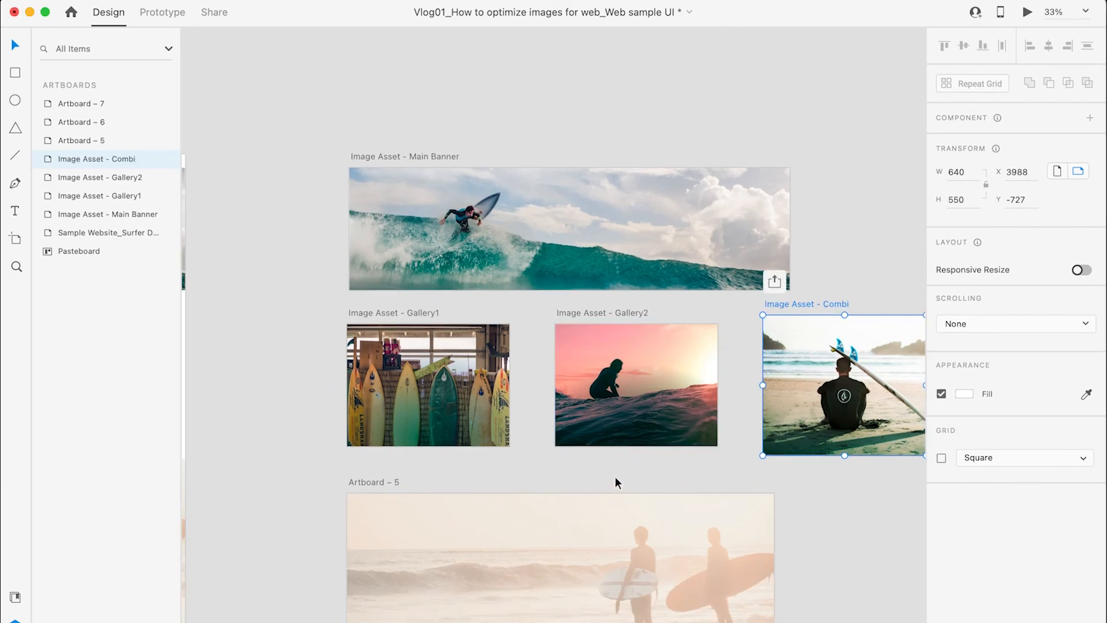
{"action": "left_click", "coordinate": [616, 479]}
{"action": "scroll", "coordinate": [506, 425], "scroll_direction": "down", "scroll_amount": 5}
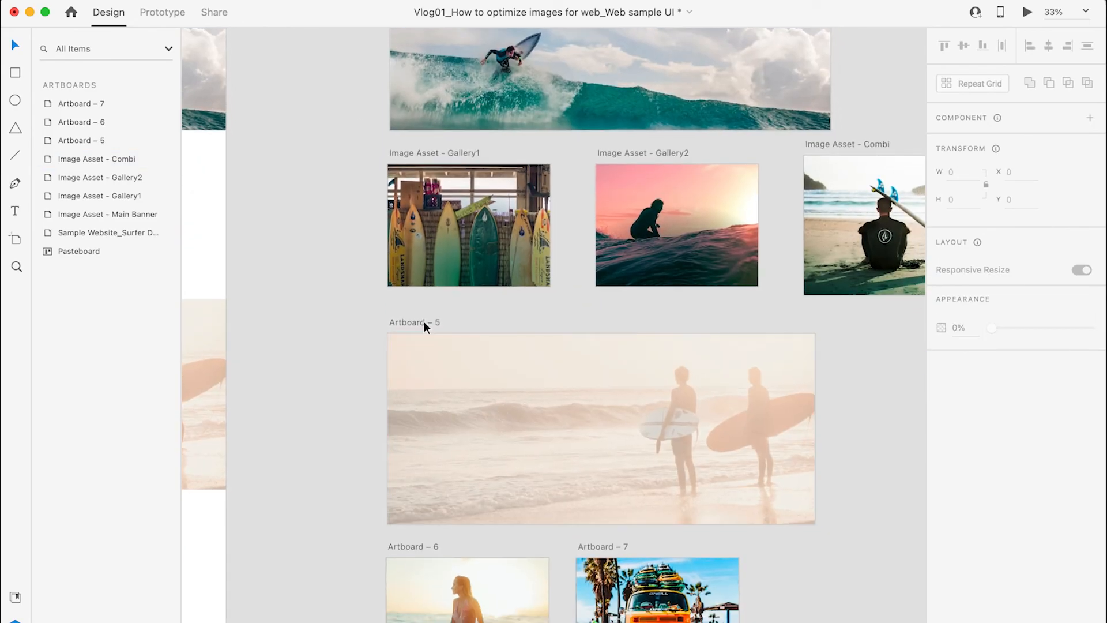
{"action": "double_click", "coordinate": [424, 324]}
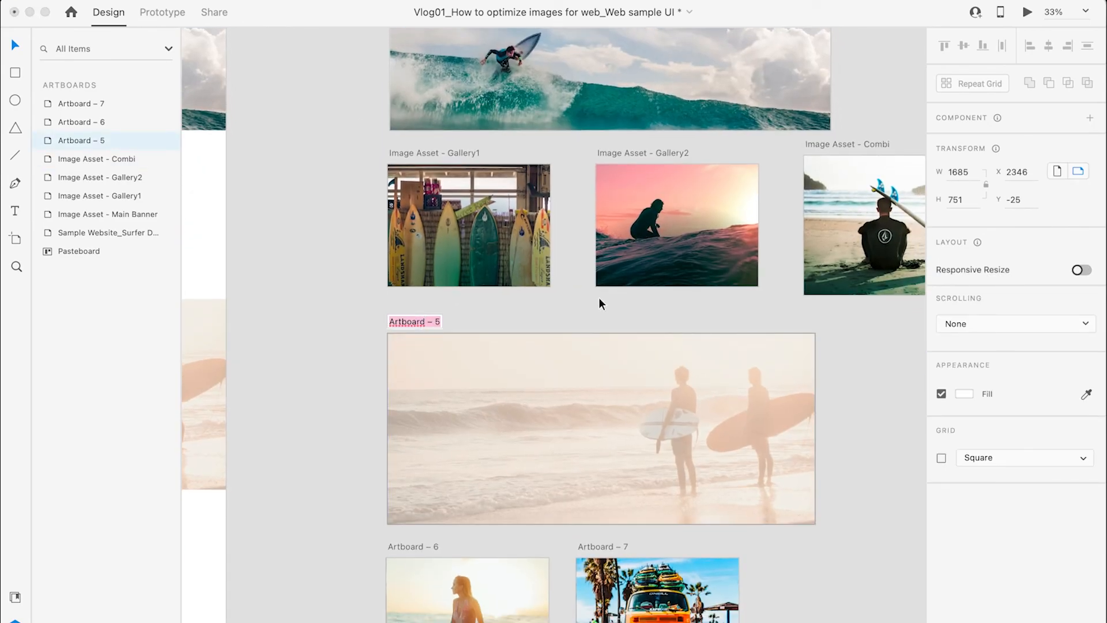
{"action": "type", "text": "Image Asset - Gallery1"}
{"action": "key", "text": "shift+Left"}
{"action": "key", "text": "shift+Left"}
{"action": "key", "text": "shift+Left"}
{"action": "key", "text": "shift+Left"}
{"action": "key", "text": "shift+Left"}
{"action": "key", "text": "shift+Left"}
{"action": "key", "text": "shift+Left"}
{"action": "key", "text": "shift+Left"}
{"action": "type", "text": "Combi "}
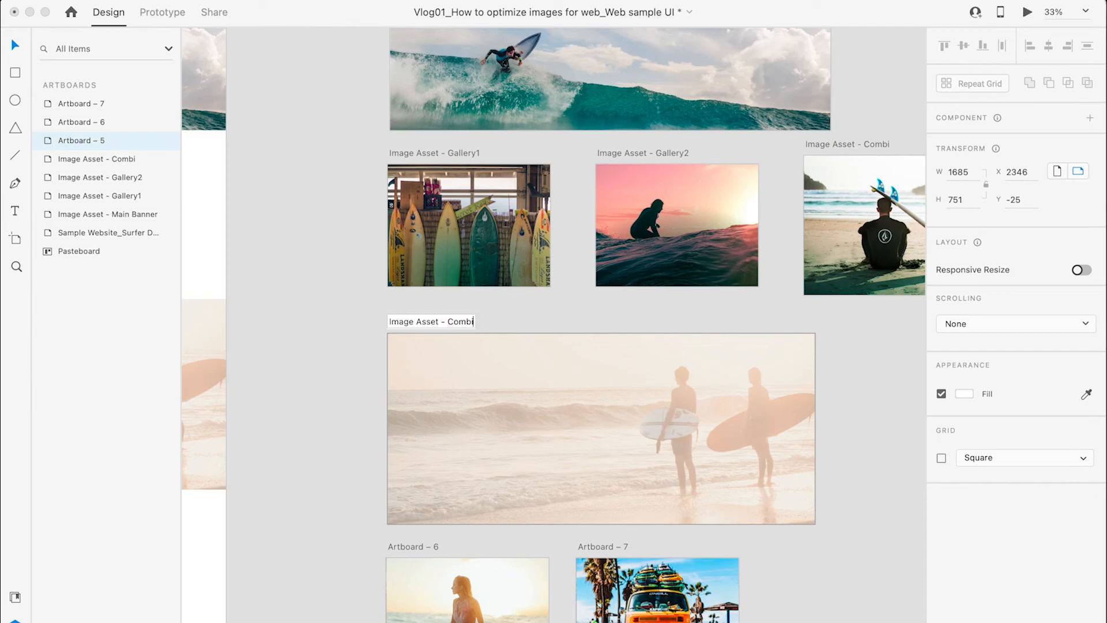
{"action": "type", "text": "2"}
{"action": "key", "text": "Return"}
Rename the artboard of the woman in the water as "Image Asset - Gallery3"
{"action": "scroll", "coordinate": [524, 421], "scroll_direction": "down", "scroll_amount": 5}
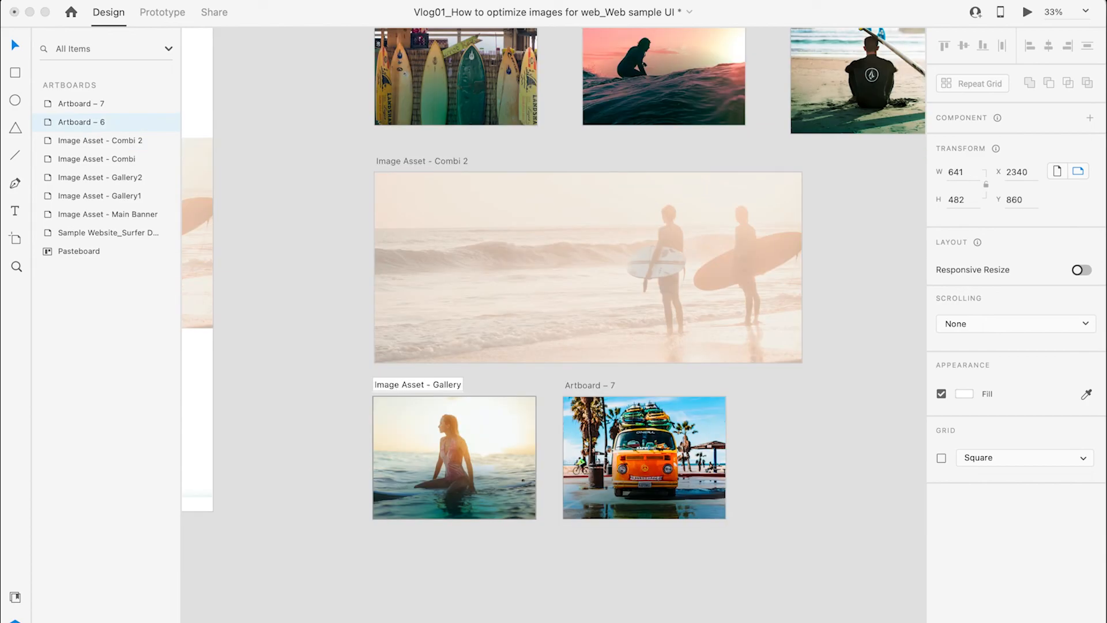
{"action": "type", "text": "3"}
{"action": "left_click", "coordinate": [592, 384]}
Rename the orange van photo's artboard as "Image Asset - Gallery4"
{"action": "double_click", "coordinate": [592, 384]}
{"action": "type", "text": "Image Asset - Gallery"}
{"action": "type", "text": "1"}
{"action": "key", "text": "BackSpace"}
{"action": "type", "text": "4"}
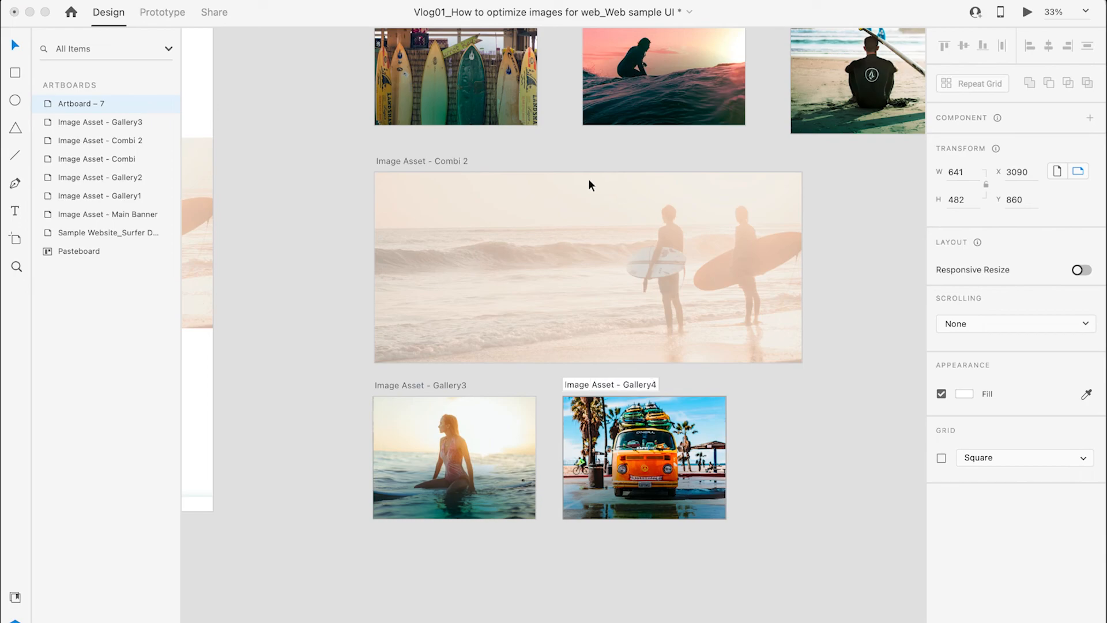
{"action": "key", "text": "Return"}
Remove the space before the number in the two-surfer artboard's name, making it "Image Asset - Combi2"
{"action": "double_click", "coordinate": [426, 161]}
{"action": "key", "text": "Right"}
{"action": "key", "text": "Left"}
{"action": "key", "text": "BackSpace"}
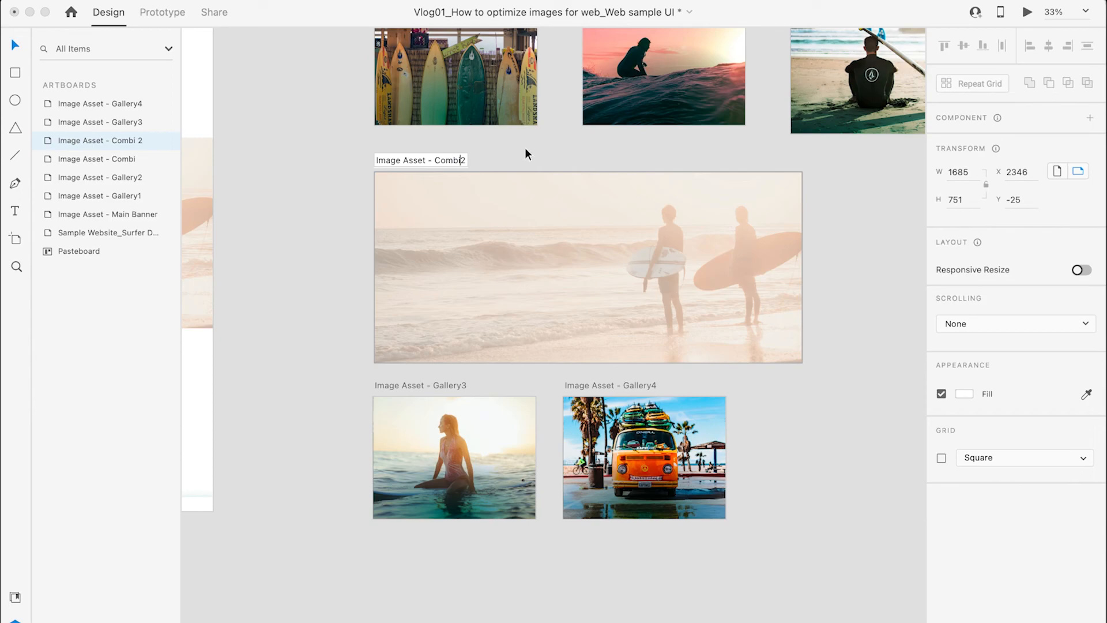
{"action": "key", "text": "Return"}
Deselect everything and review all the named image asset artboards next to the website layout
{"action": "scroll", "coordinate": [526, 149], "scroll_direction": "up", "scroll_amount": 5}
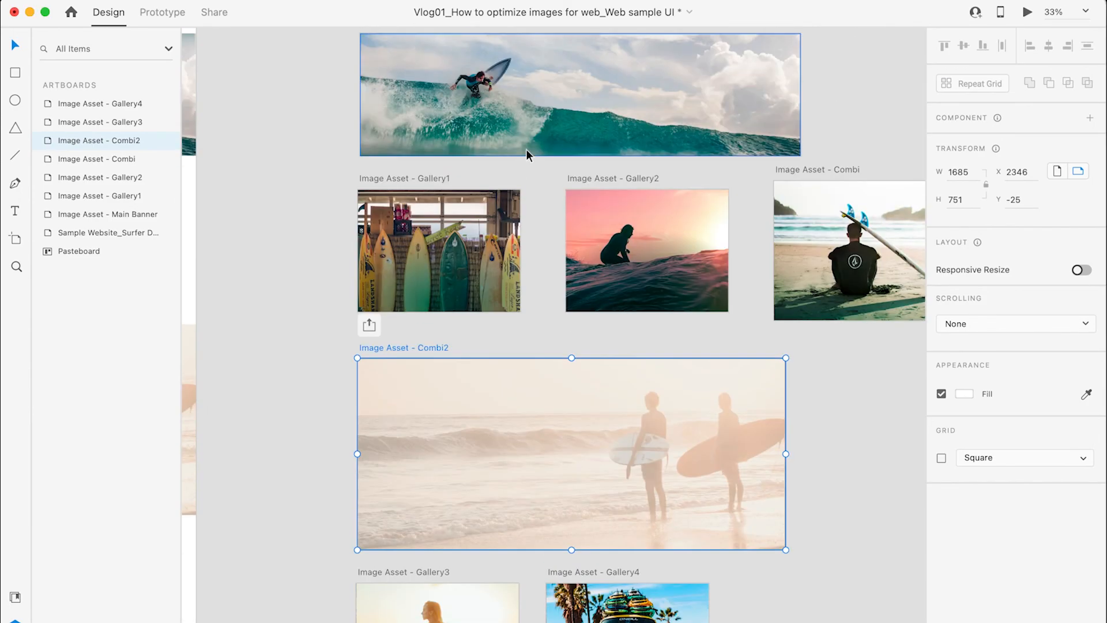
{"action": "left_click", "coordinate": [535, 181]}
{"action": "scroll", "coordinate": [535, 181], "scroll_direction": "up", "scroll_amount": 2}
{"action": "scroll", "coordinate": [535, 181], "scroll_direction": "right", "scroll_amount": 2}
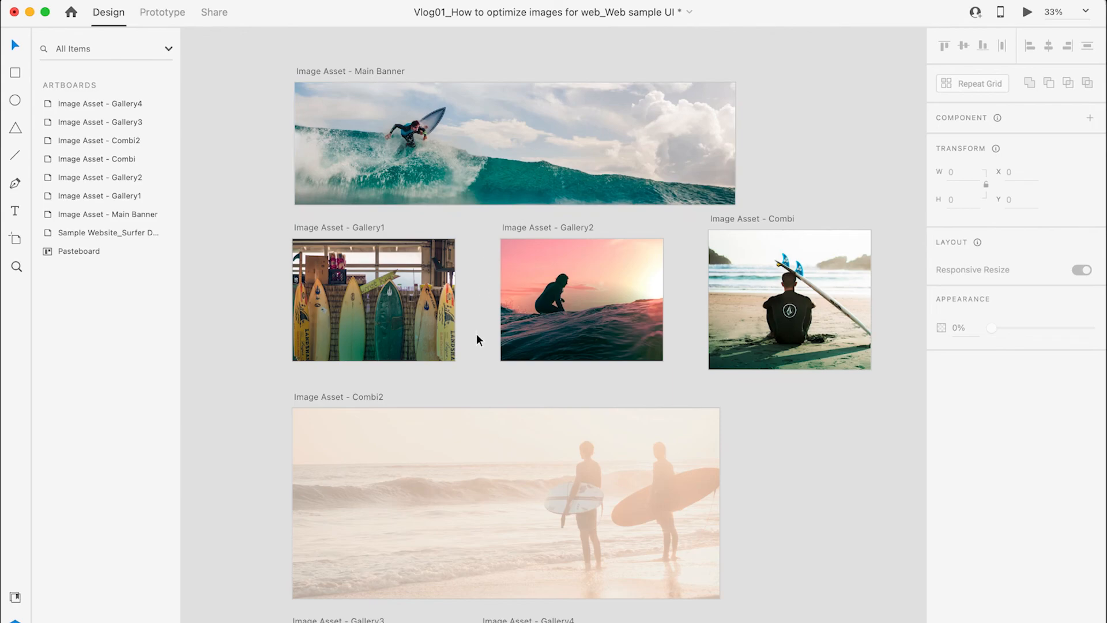
{"action": "scroll", "coordinate": [477, 334], "scroll_direction": "down", "scroll_amount": 2}
{"action": "key", "text": "super+0"}
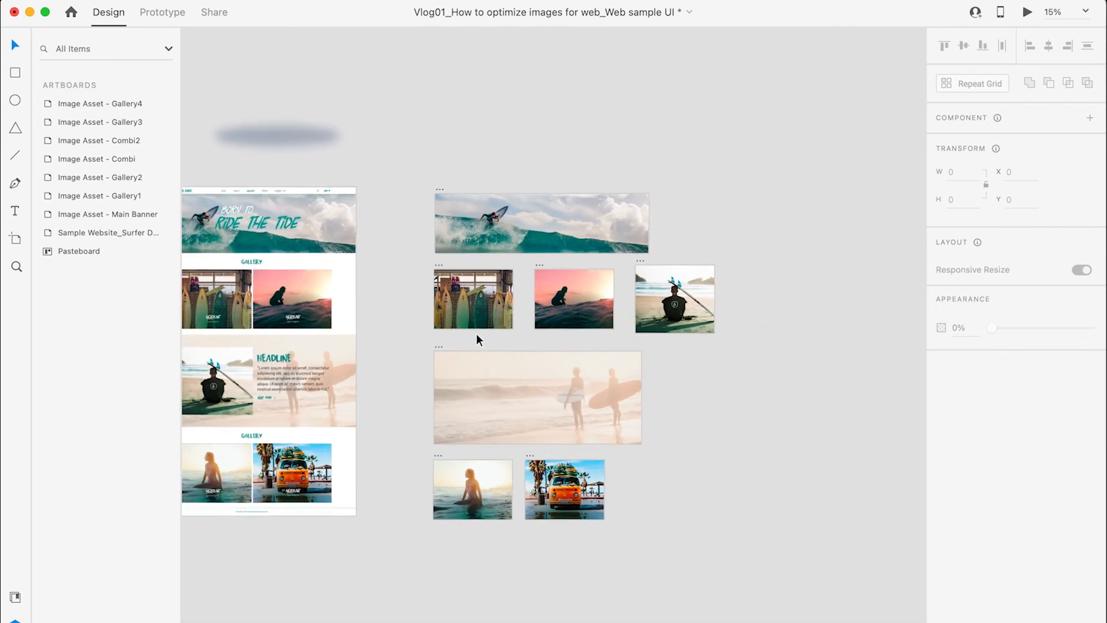
{"action": "key", "text": "super+equal"}
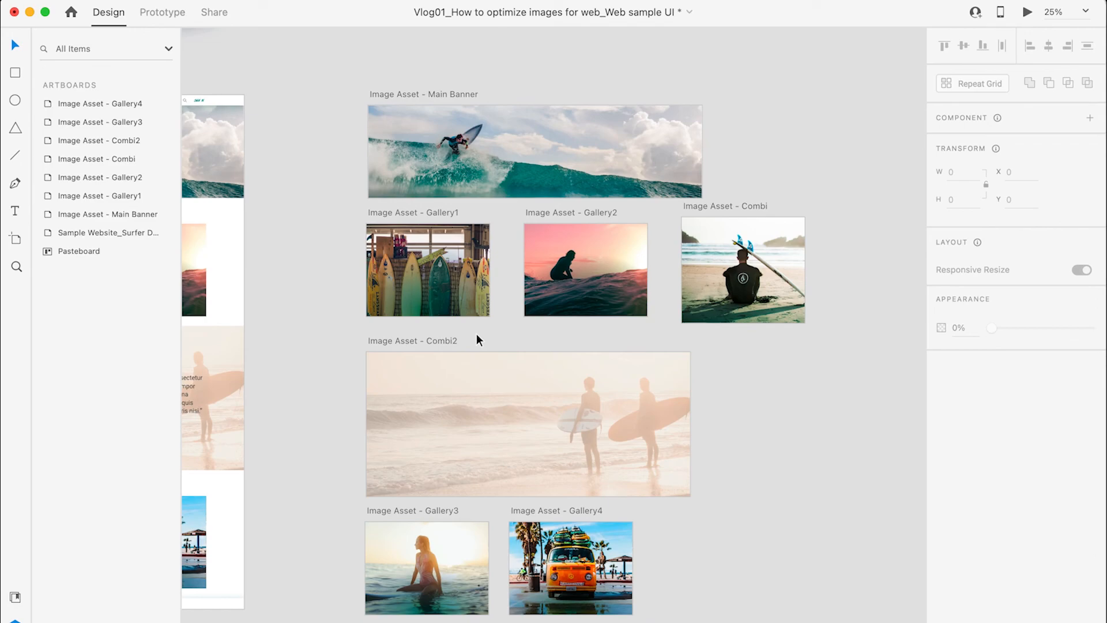
Select all seven image asset artboards without the website layout and open the export settings for the selection
{"action": "scroll", "coordinate": [461, 333], "scroll_direction": "right", "scroll_amount": 2}
{"action": "scroll", "coordinate": [462, 334], "scroll_direction": "down", "scroll_amount": 1}
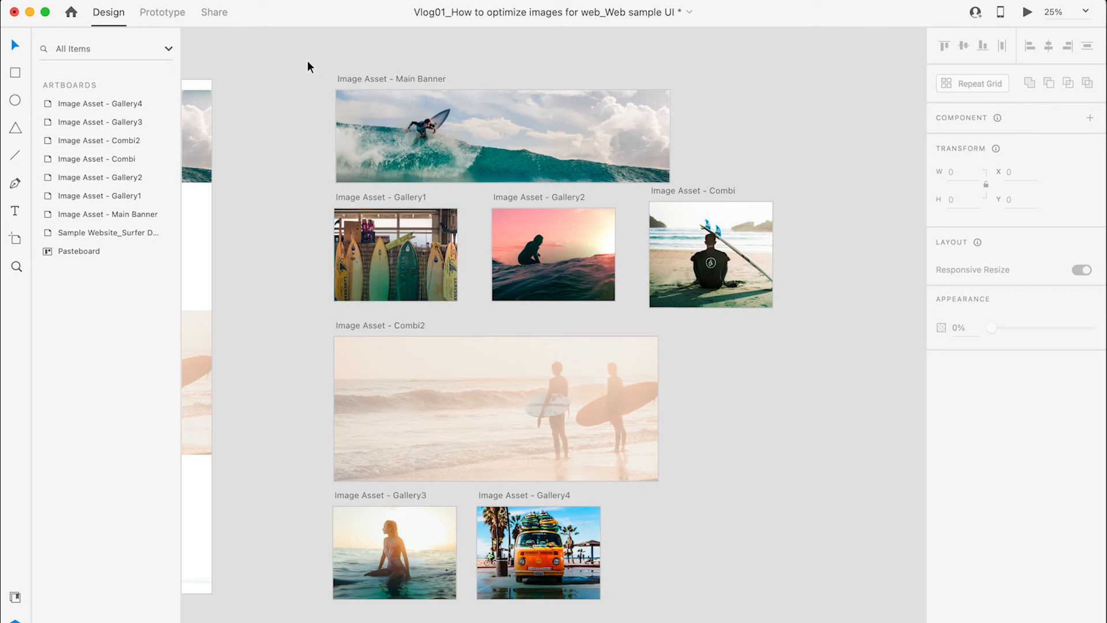
{"action": "left_click_drag", "start_coordinate": [290, 51], "coordinate": [854, 622]}
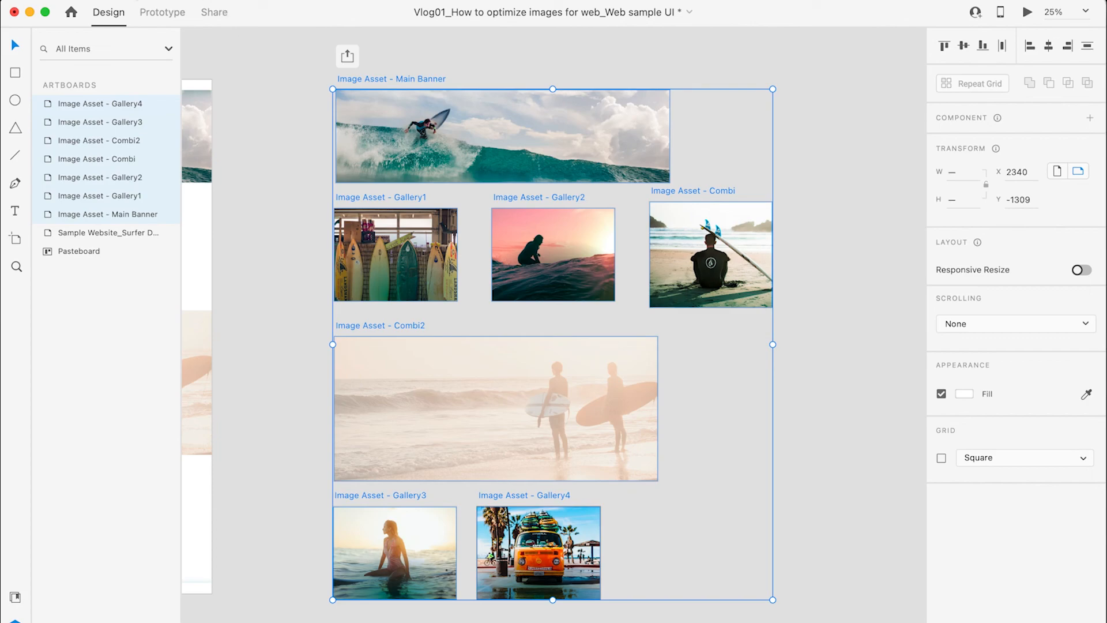
{"action": "left_click", "coordinate": [78, 0]}
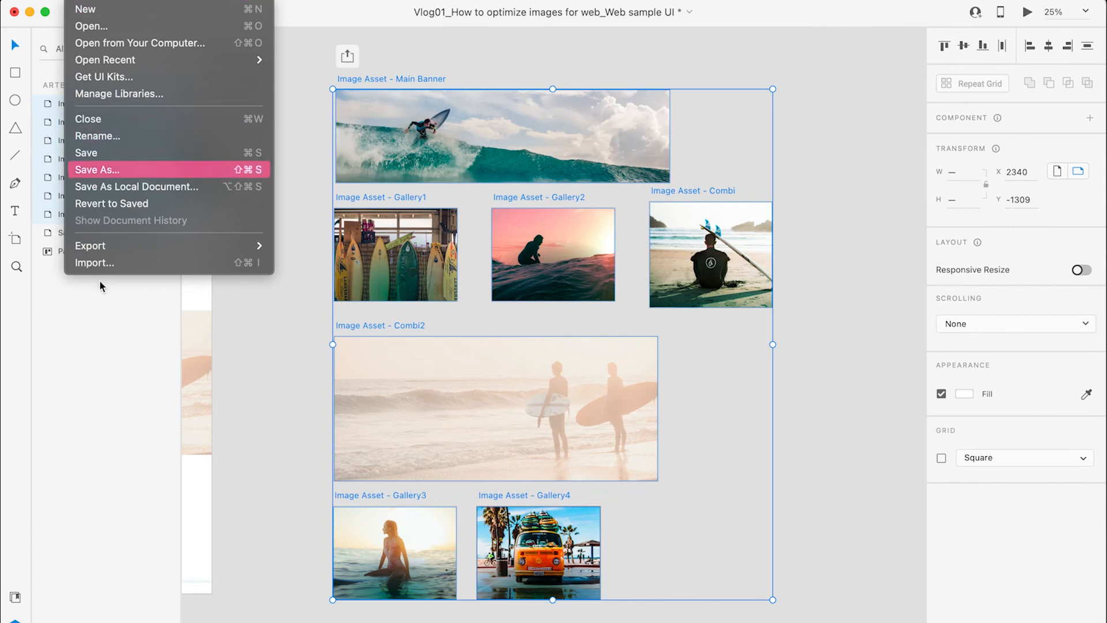
{"action": "mouse_move", "coordinate": [123, 250]}
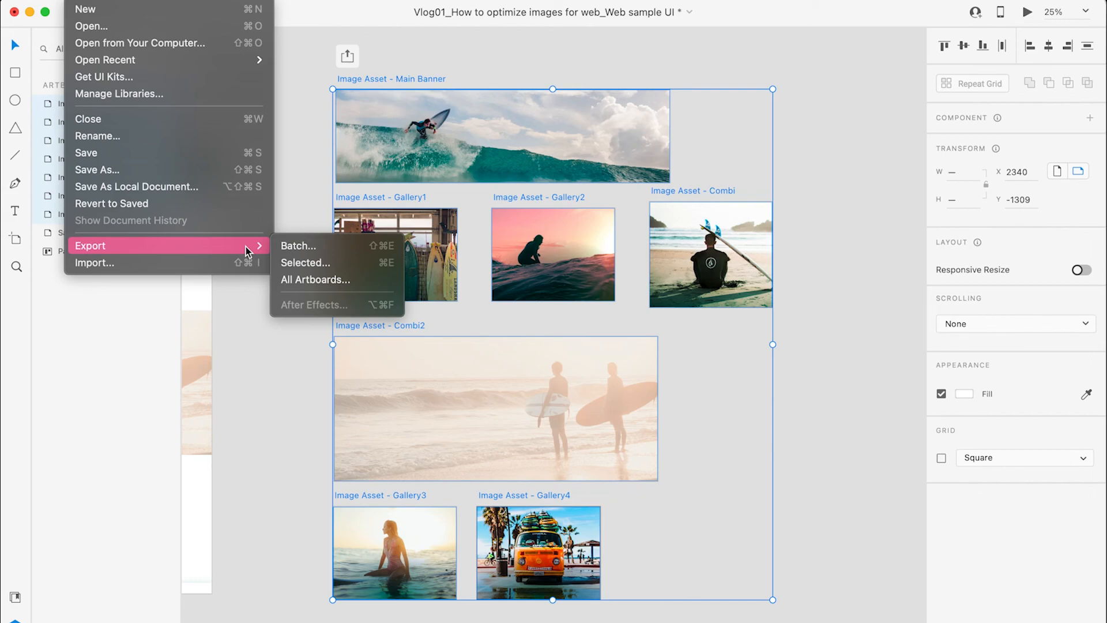
{"action": "left_click", "coordinate": [367, 22]}
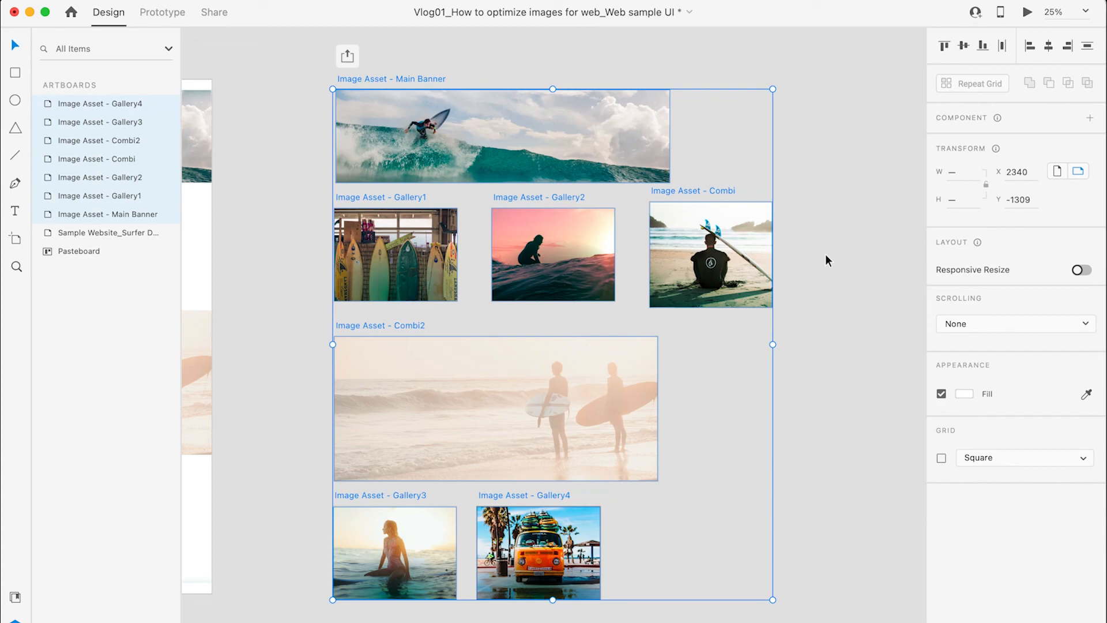
{"action": "key", "text": "super+e"}
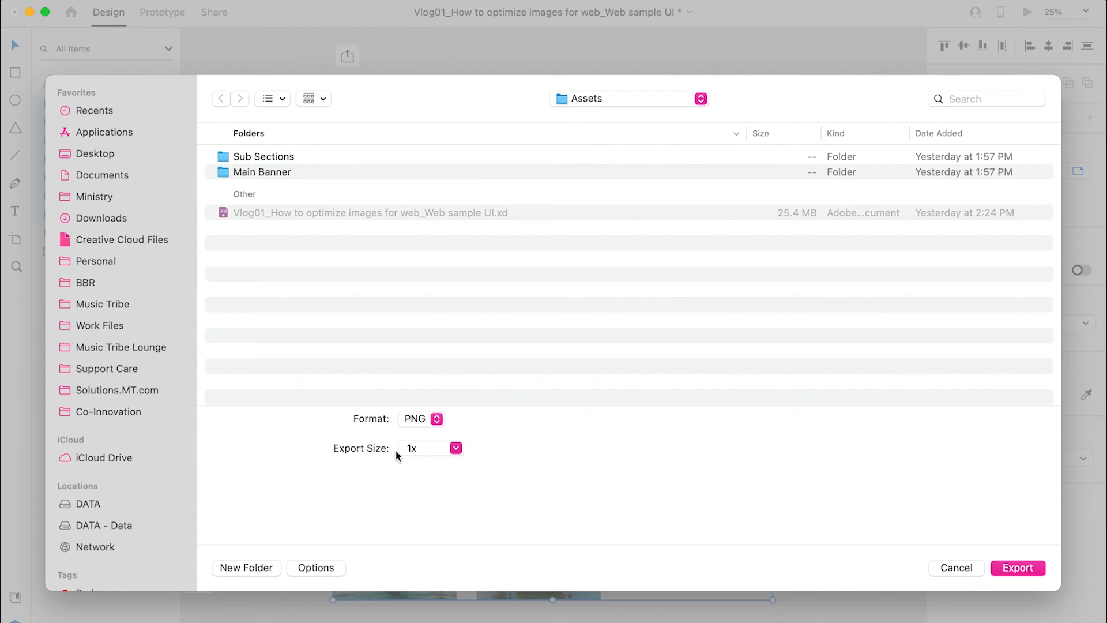
Export the selected artboards to the Assets folder as JPG at 100% quality and 2x export size
{"action": "left_click", "coordinate": [456, 448]}
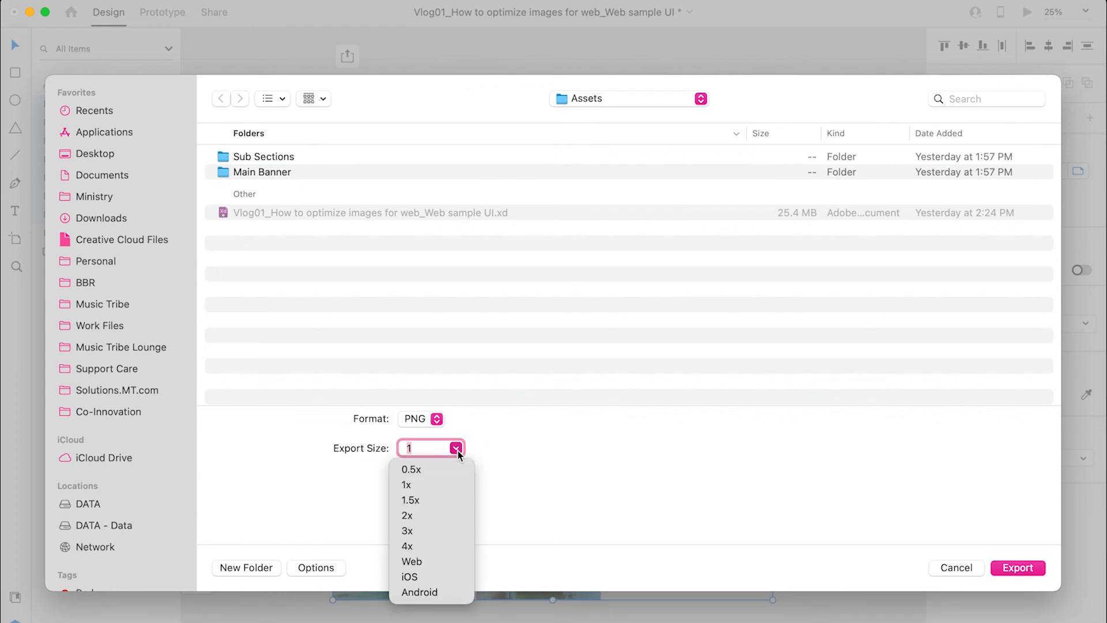
{"action": "left_click", "coordinate": [411, 516]}
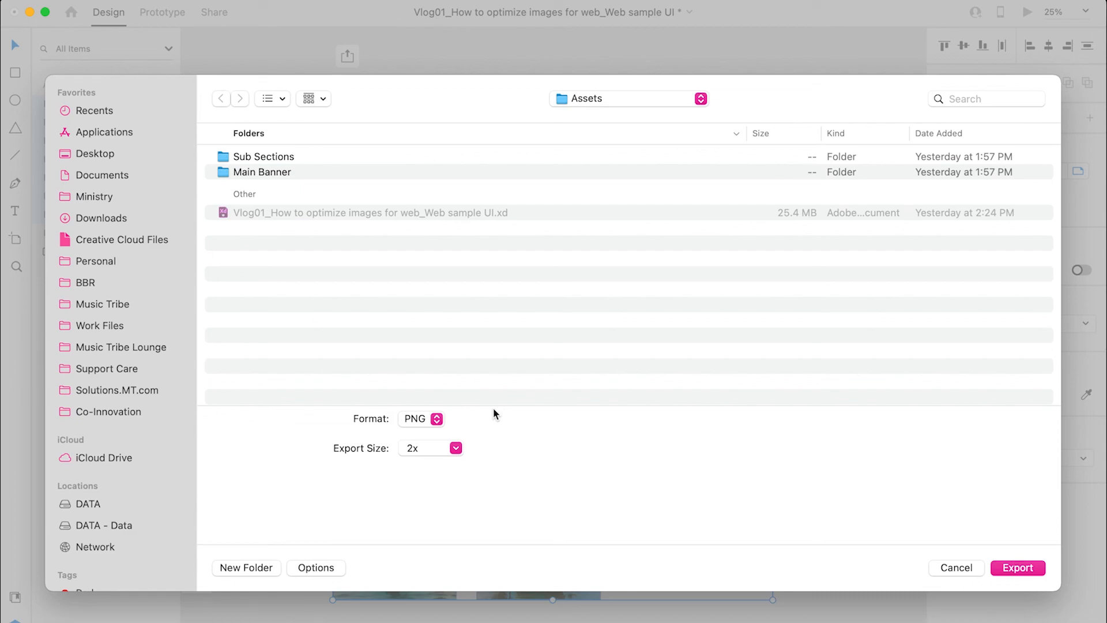
{"action": "left_click", "coordinate": [455, 449]}
{"action": "left_click", "coordinate": [459, 447]}
{"action": "left_click", "coordinate": [438, 419]}
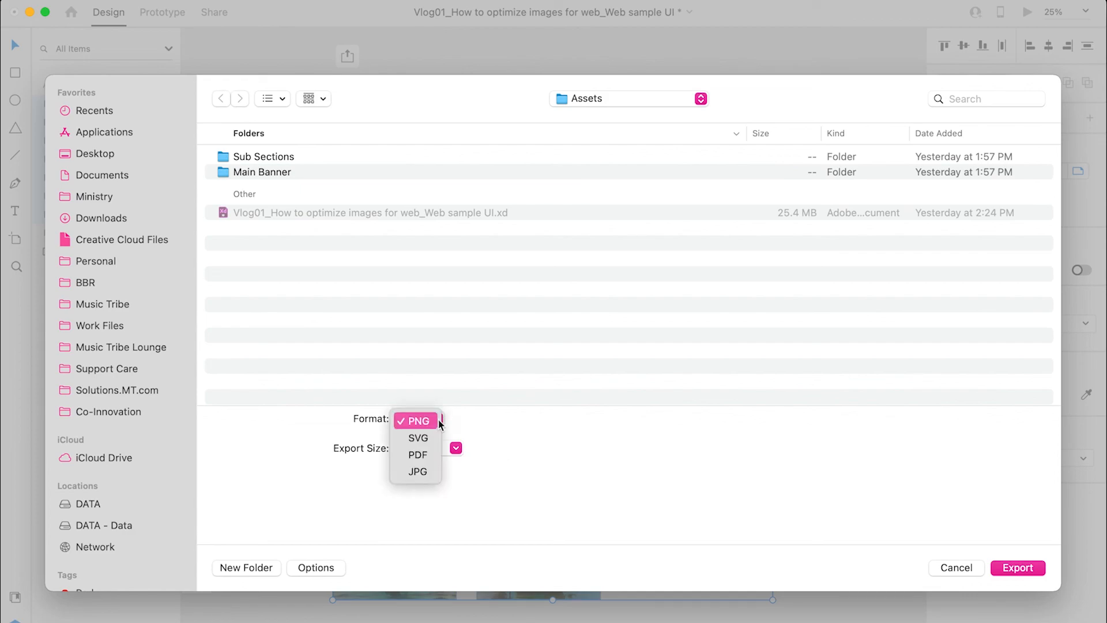
{"action": "left_click", "coordinate": [431, 472]}
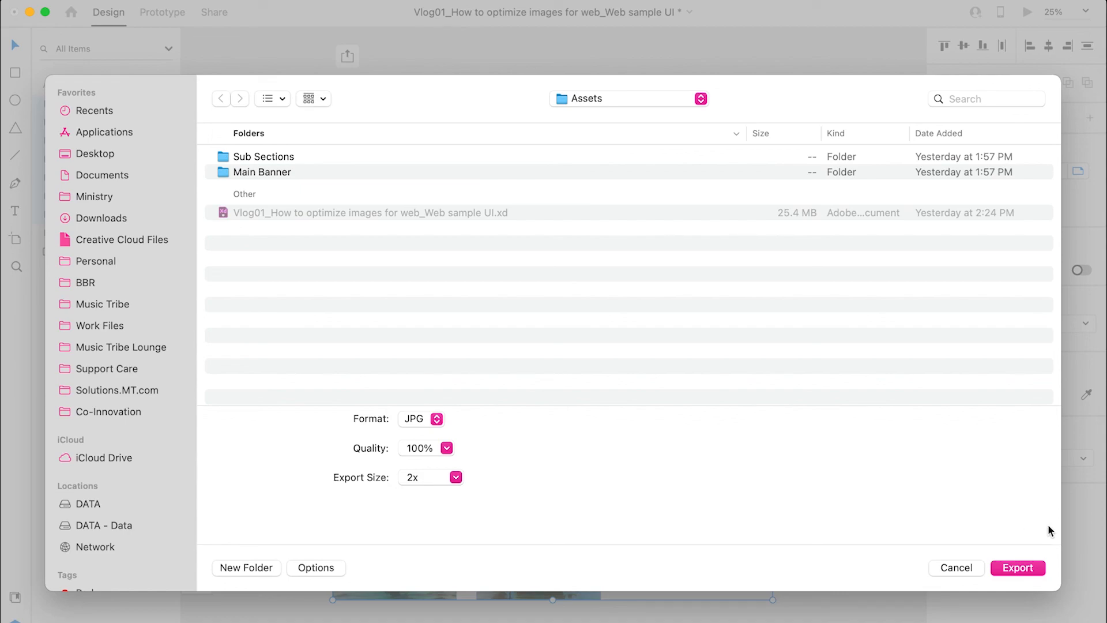
{"action": "left_click", "coordinate": [1021, 570]}
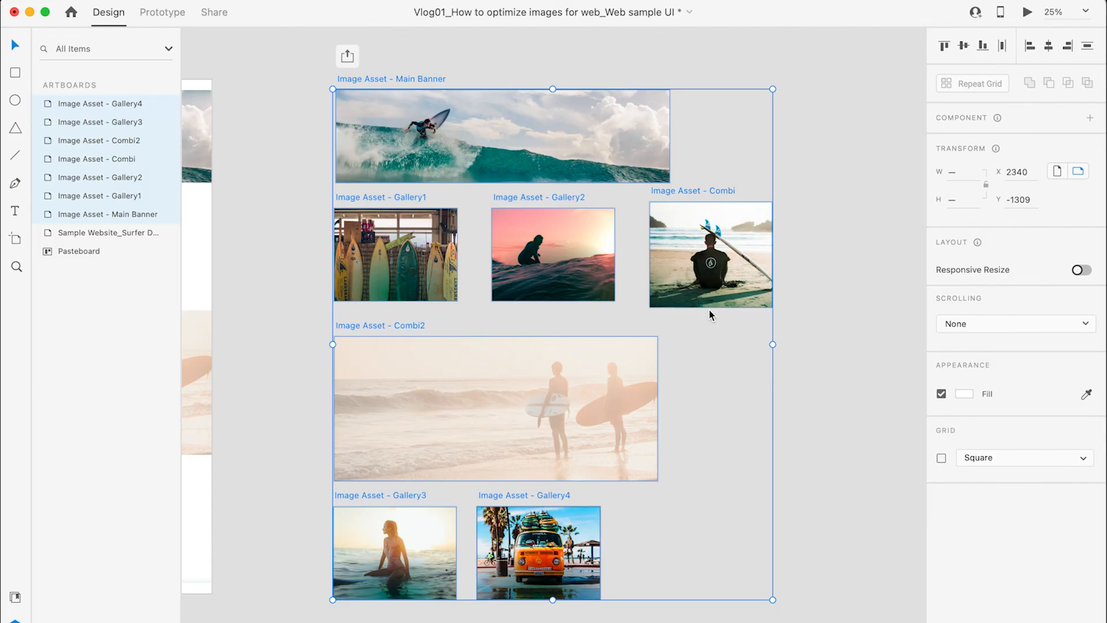
Switch to Finder and open the Assets folder inside "How to Optimize Images for Web"
{"action": "key", "text": "super+Tab"}
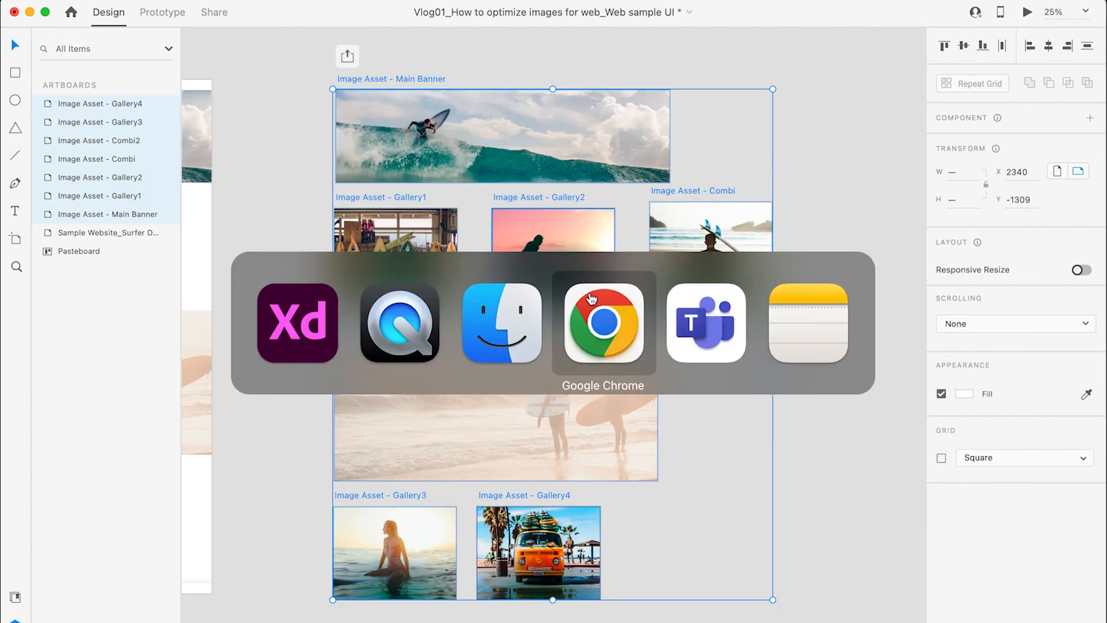
{"action": "left_click", "coordinate": [507, 322]}
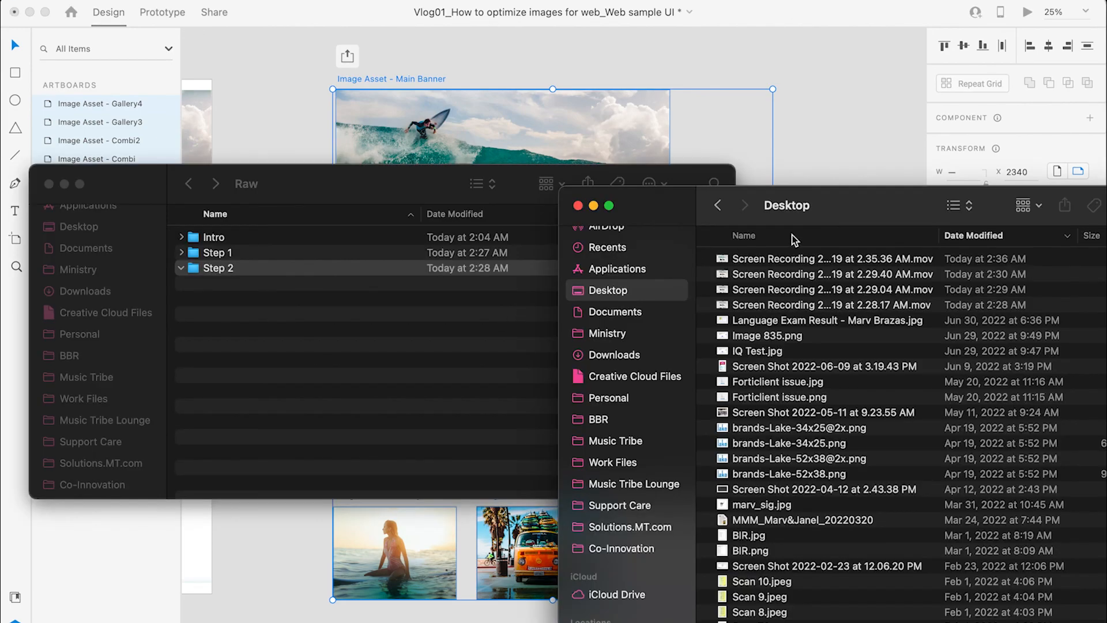
{"action": "left_click_drag", "start_coordinate": [860, 197], "coordinate": [767, 85]}
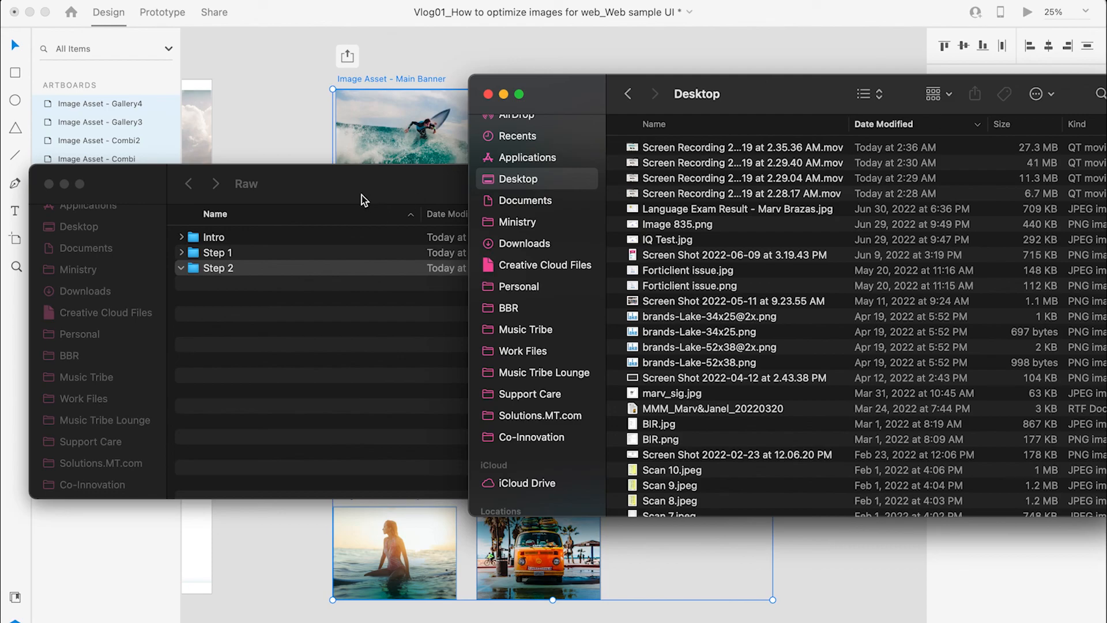
{"action": "left_click_drag", "start_coordinate": [768, 94], "coordinate": [594, 35]}
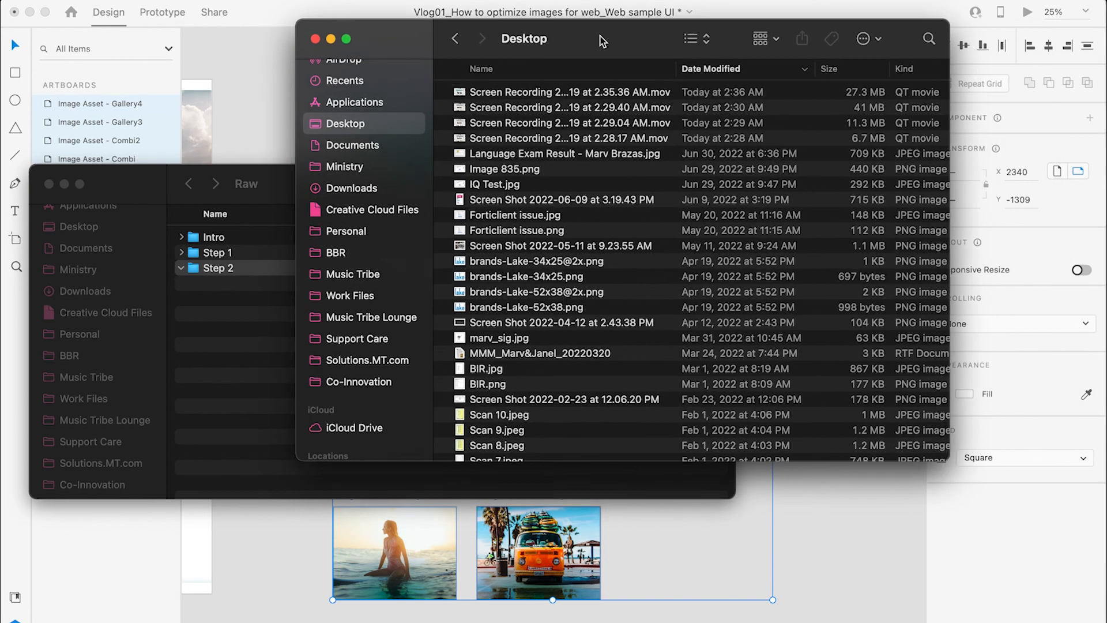
{"action": "left_click", "coordinate": [278, 189]}
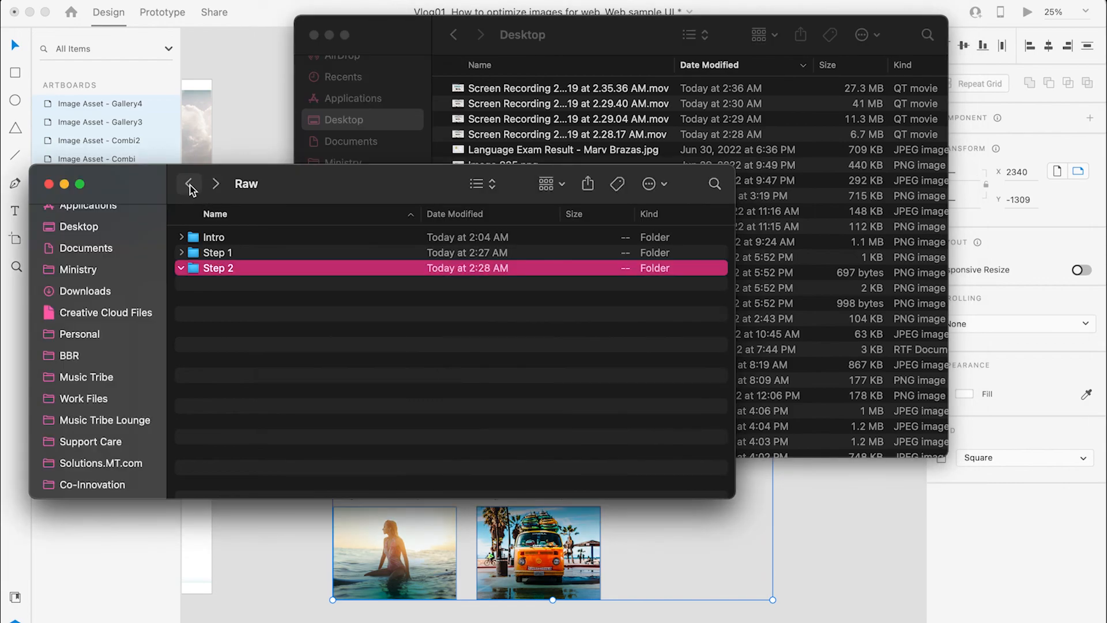
{"action": "left_click", "coordinate": [190, 183]}
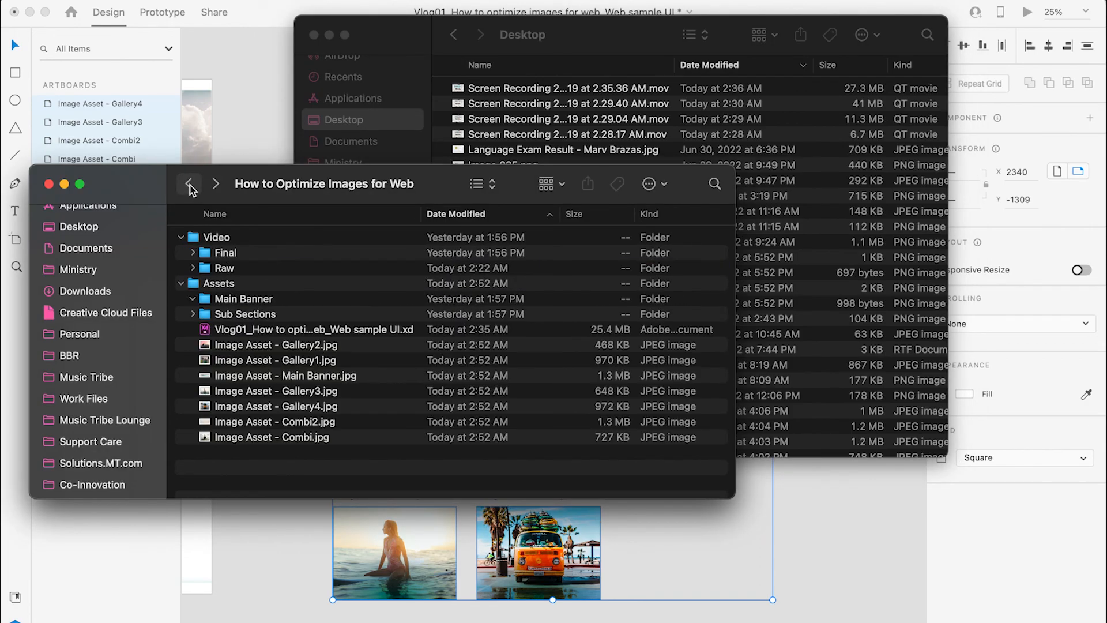
{"action": "left_click", "coordinate": [218, 285]}
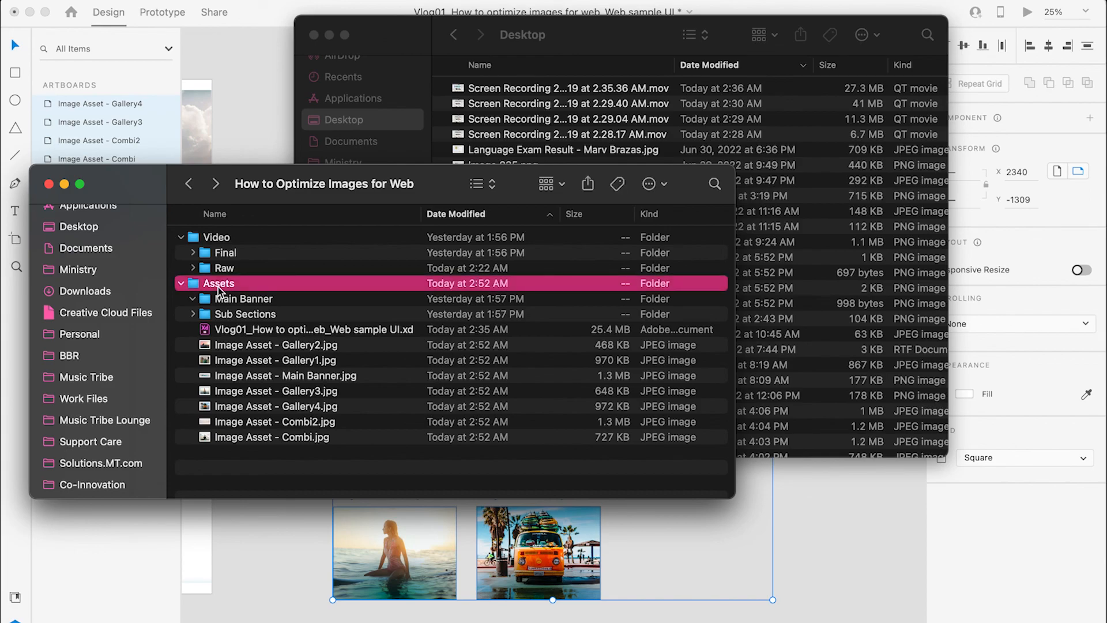
{"action": "double_click", "coordinate": [218, 286]}
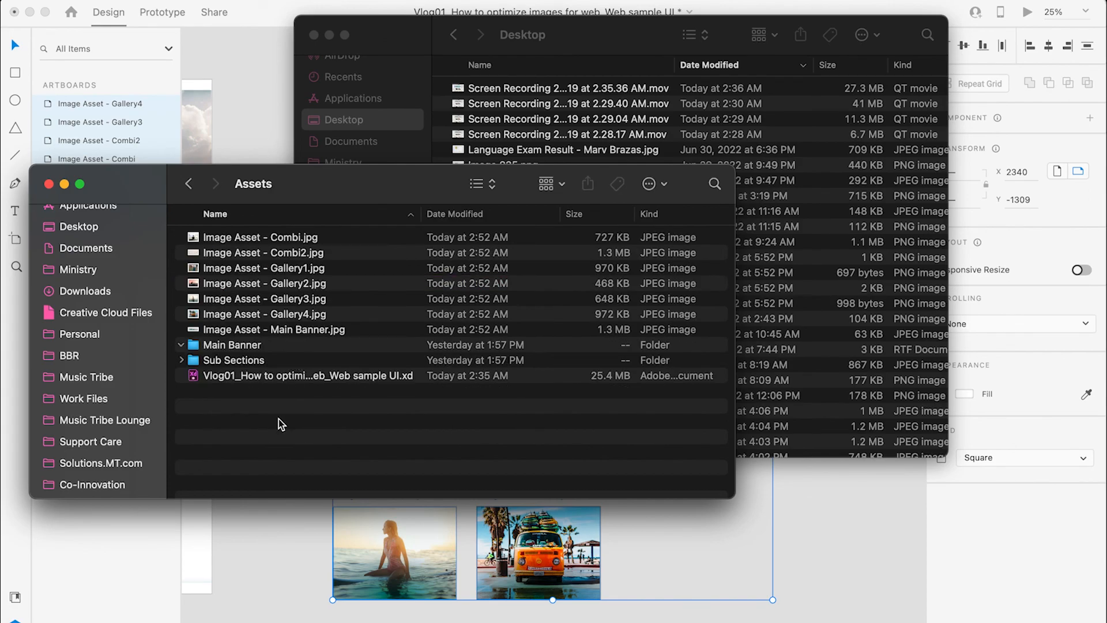
Preview the exported JPG images in the Assets folder one after another, from the main banner to Combi
{"action": "left_click", "coordinate": [299, 237]}
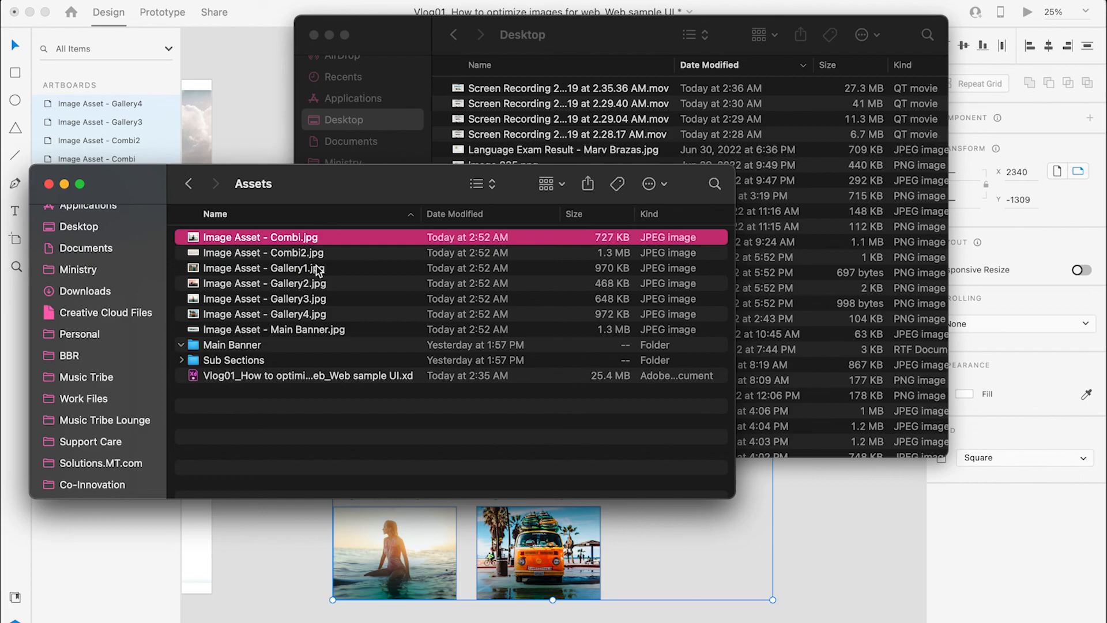
{"action": "left_click", "coordinate": [299, 331], "text": "shift"}
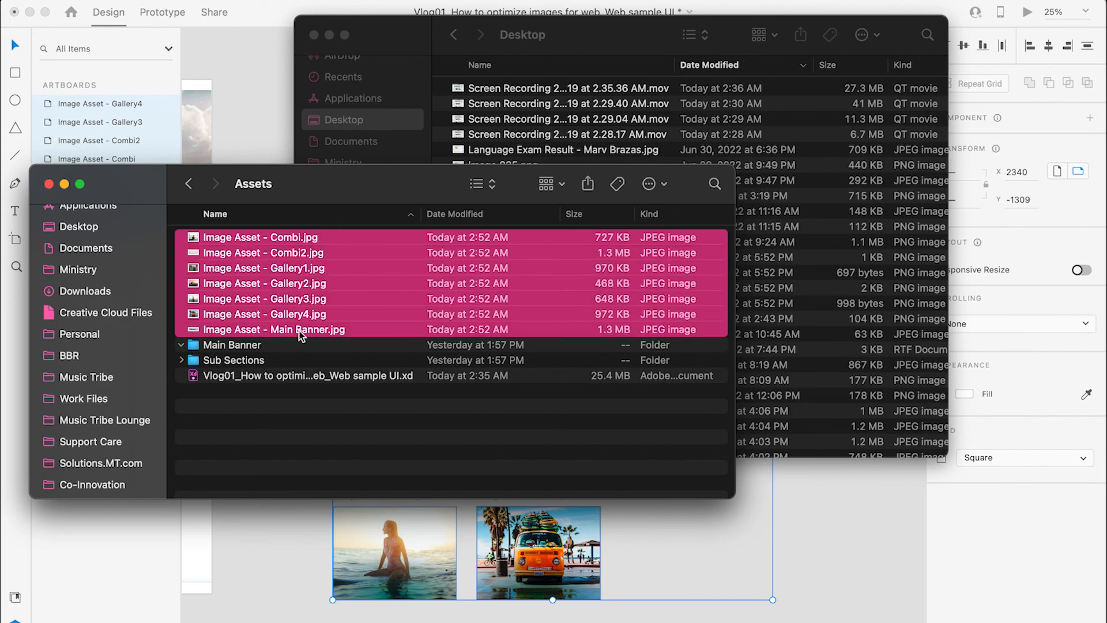
{"action": "key", "text": "space"}
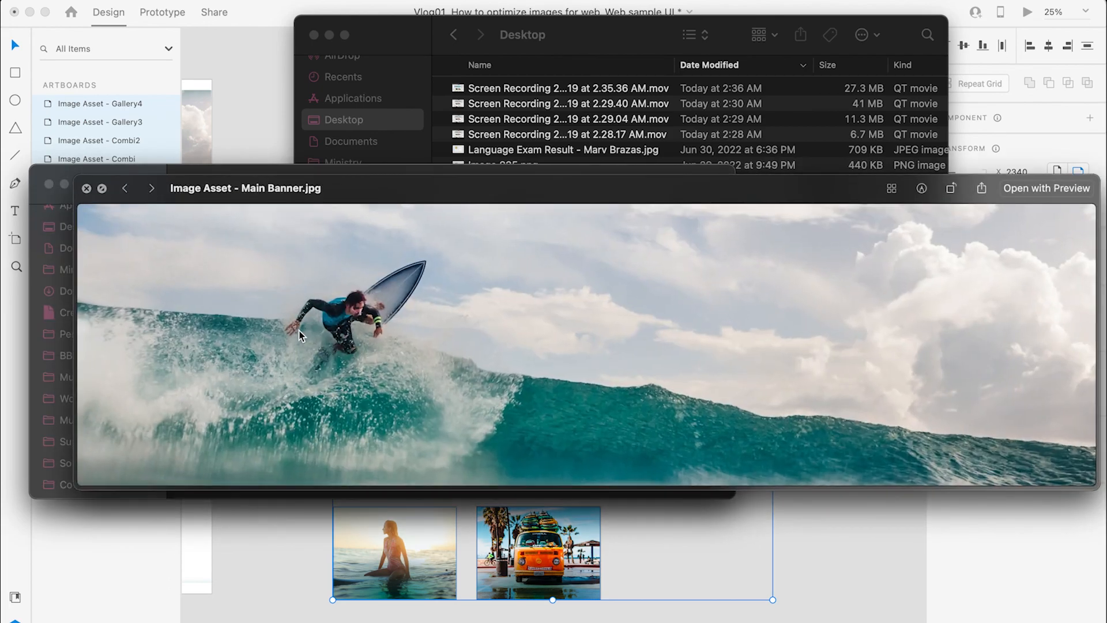
{"action": "key", "text": "Down"}
{"action": "key", "text": "Up"}
{"action": "key", "text": "Up"}
{"action": "key", "text": "Up"}
{"action": "key", "text": "Up"}
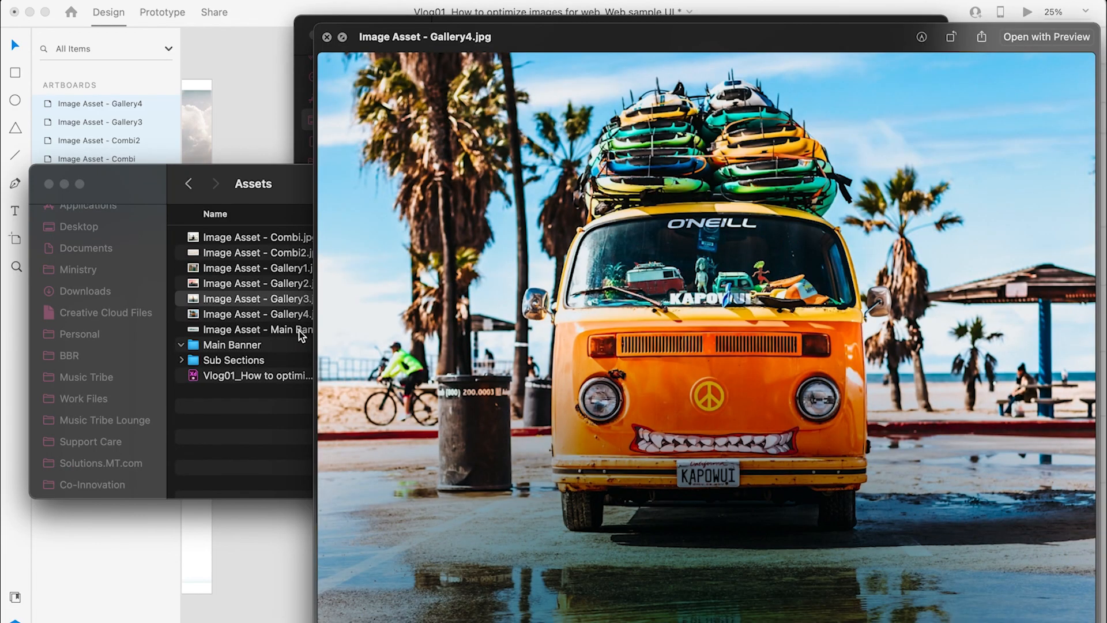
{"action": "key", "text": "Up"}
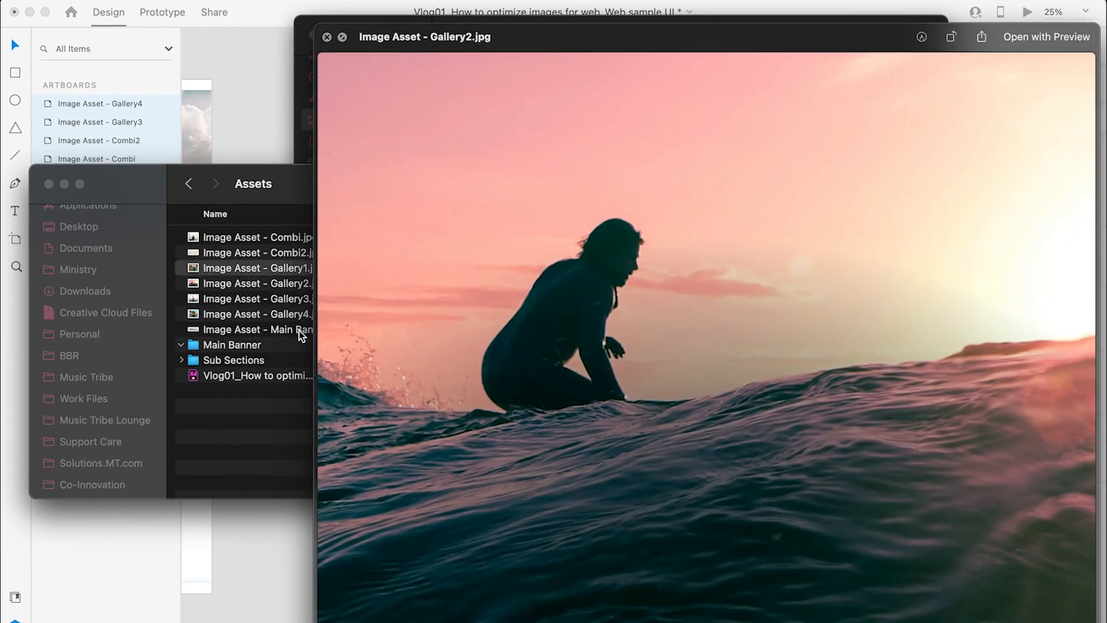
{"action": "key", "text": "Up"}
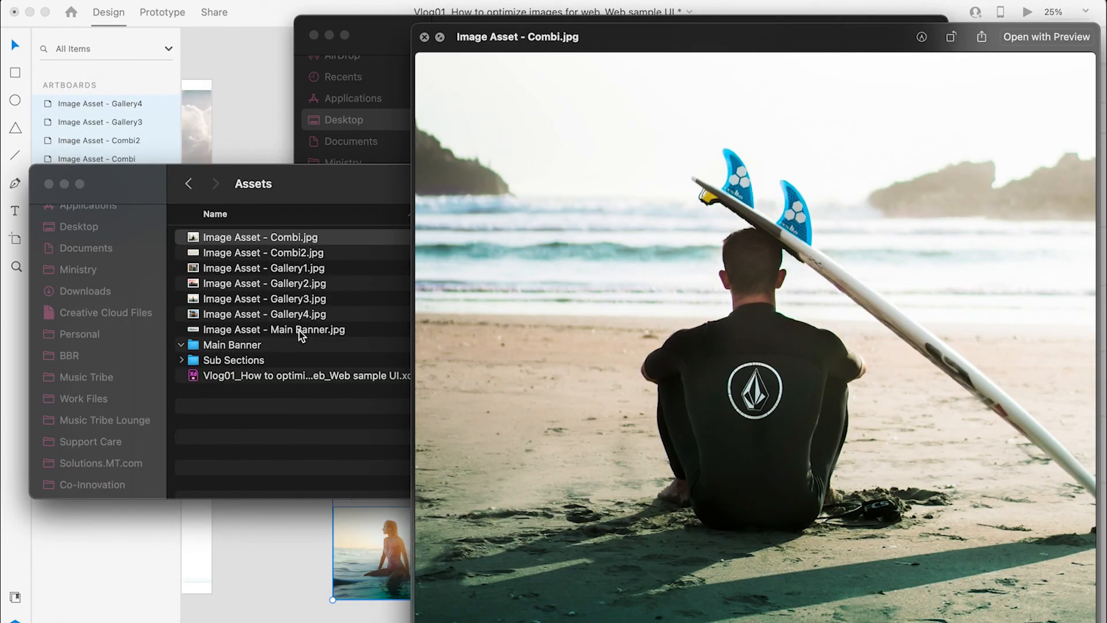
{"action": "key", "text": "space"}
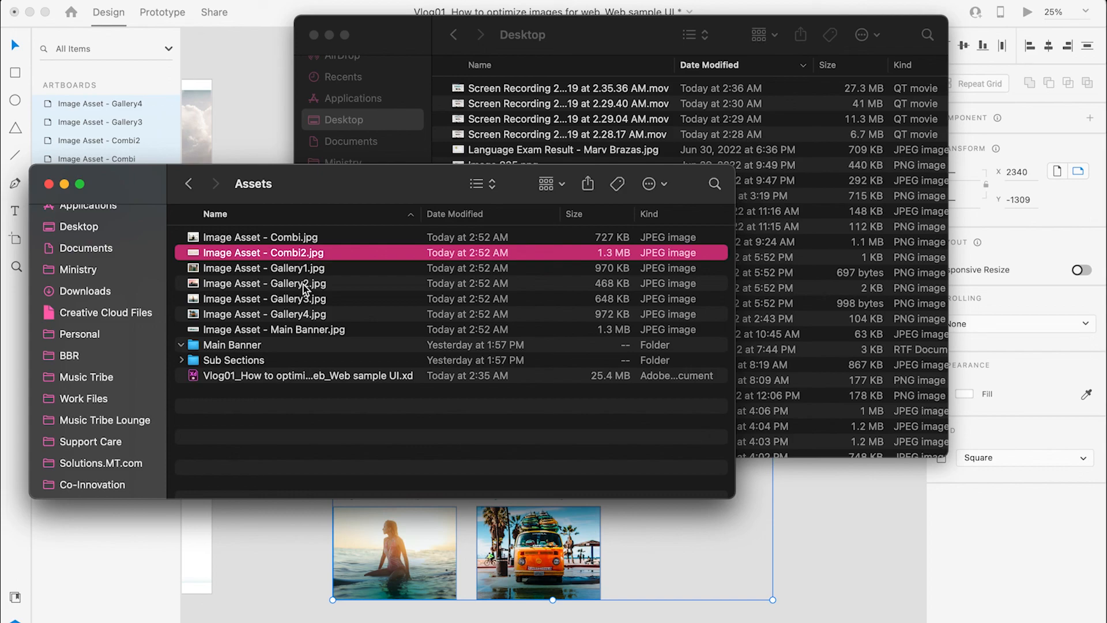
Enlarge the Assets folder window and compare the file sizes of the exported gallery and Combi JPGs
{"action": "key", "text": "Down"}
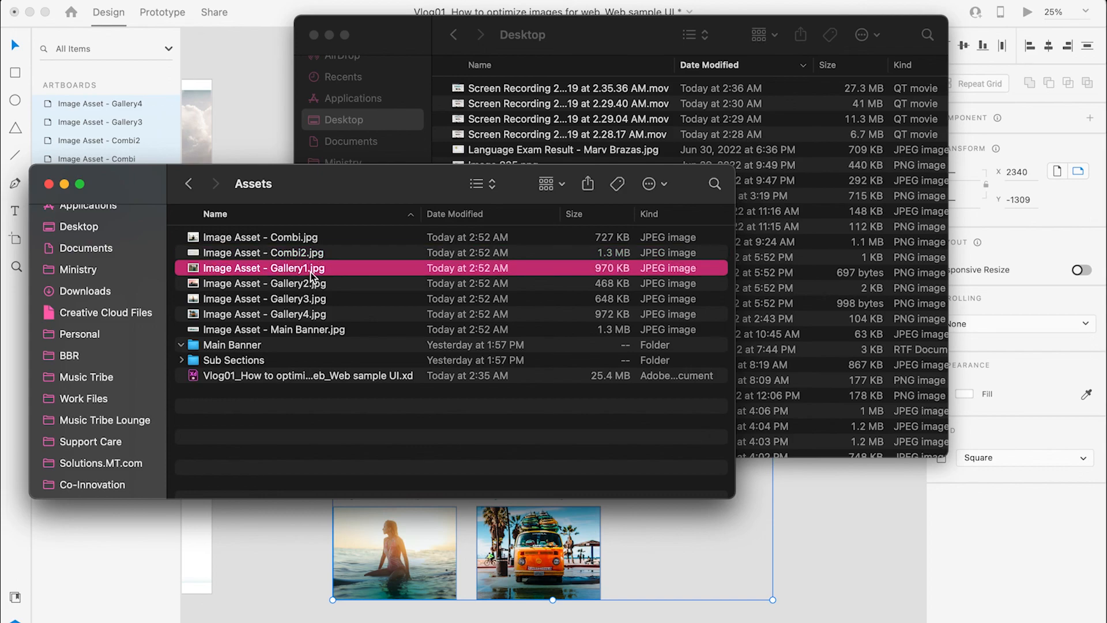
{"action": "left_click", "coordinate": [602, 288]}
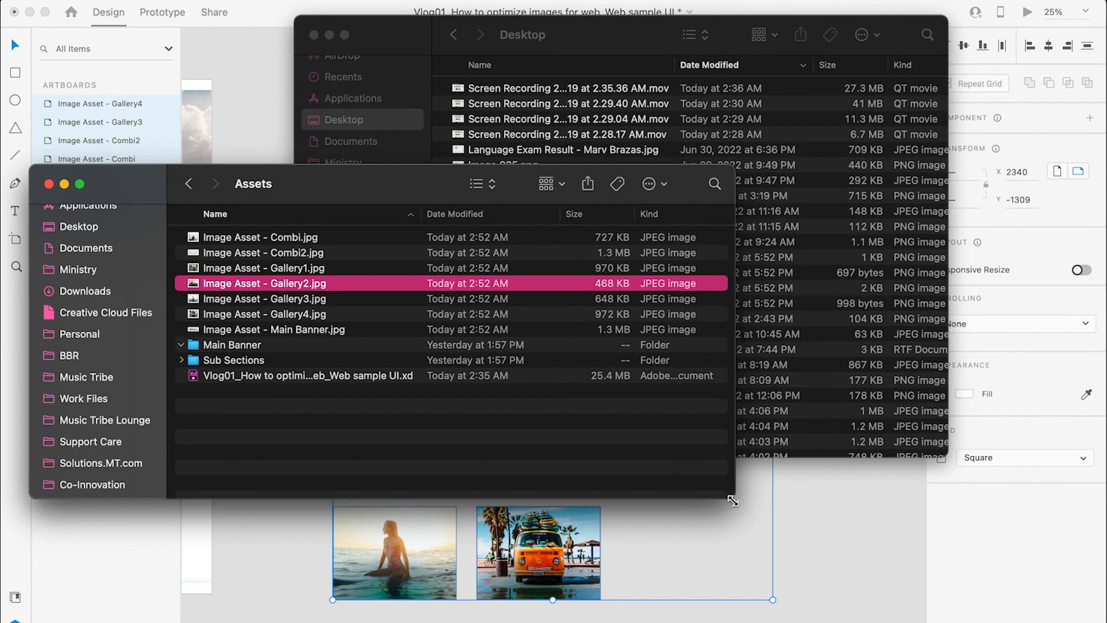
{"action": "left_click_drag", "start_coordinate": [733, 500], "coordinate": [825, 620]}
{"action": "left_click", "coordinate": [392, 268]}
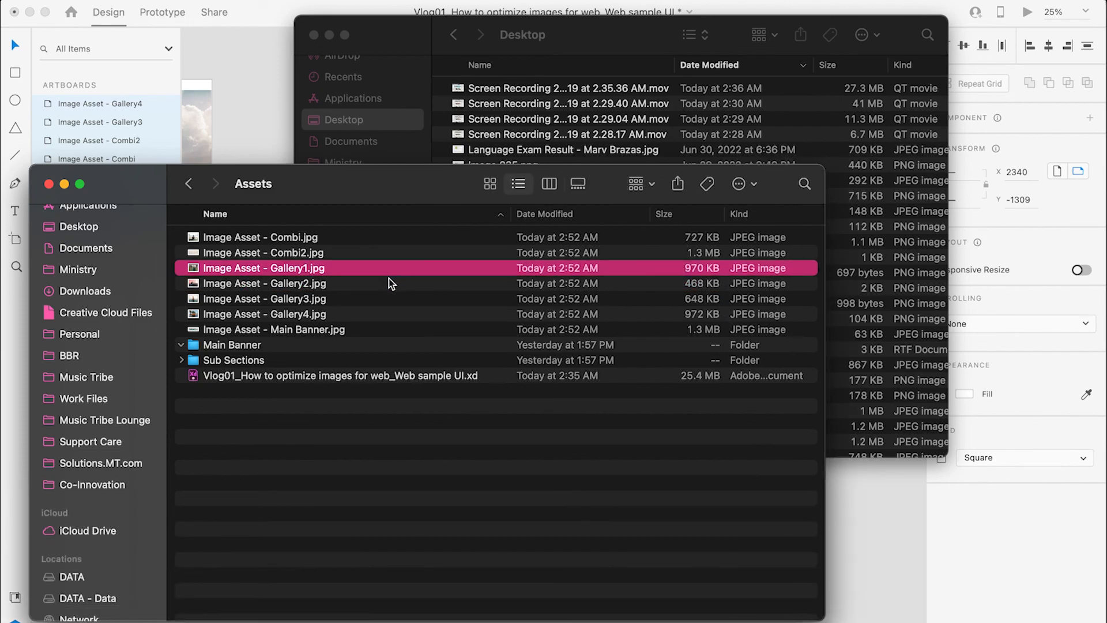
{"action": "left_click", "coordinate": [381, 298]}
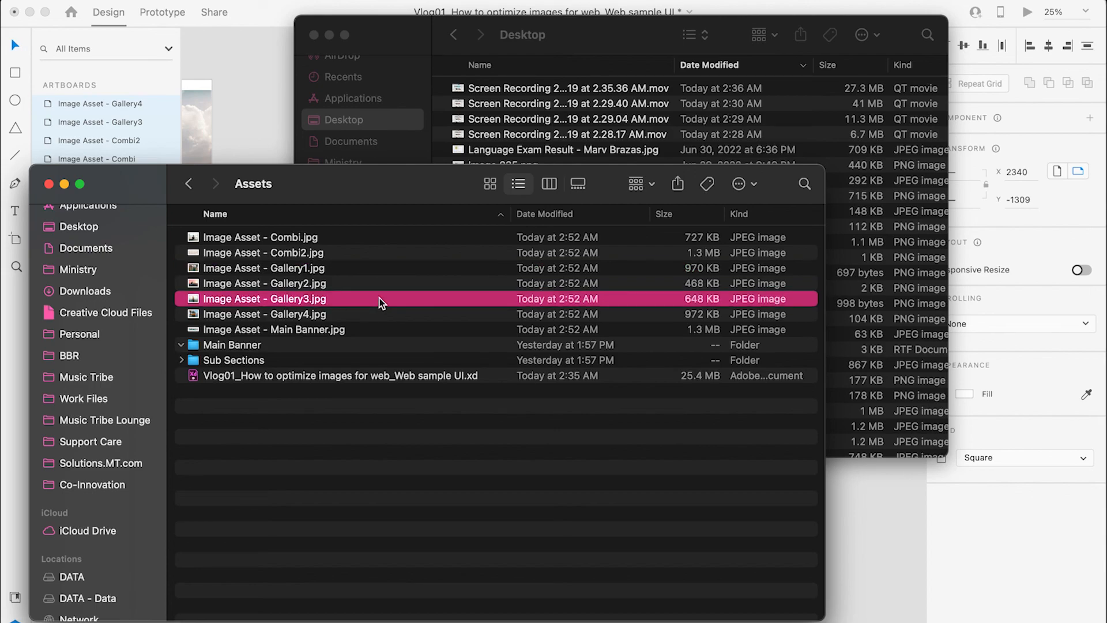
{"action": "left_click", "coordinate": [332, 237]}
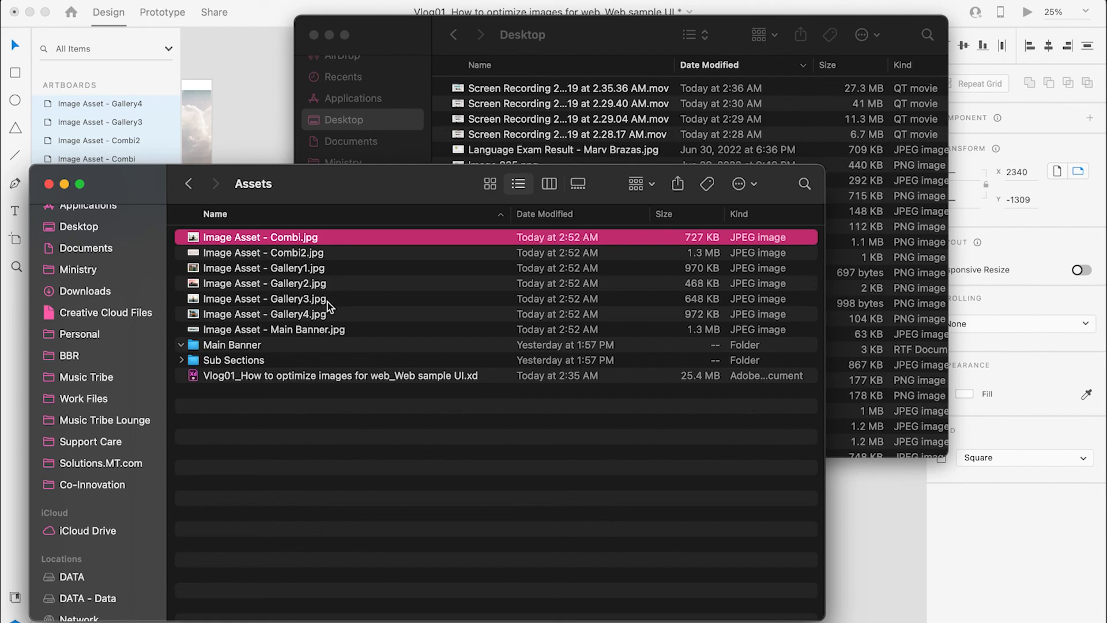
{"action": "left_click", "coordinate": [321, 316]}
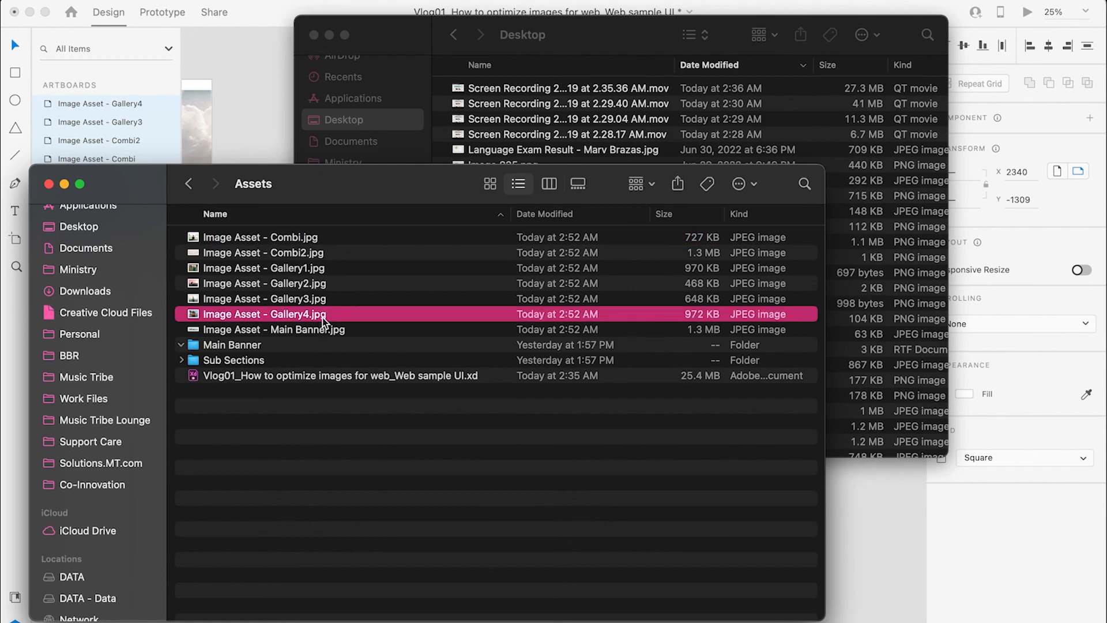